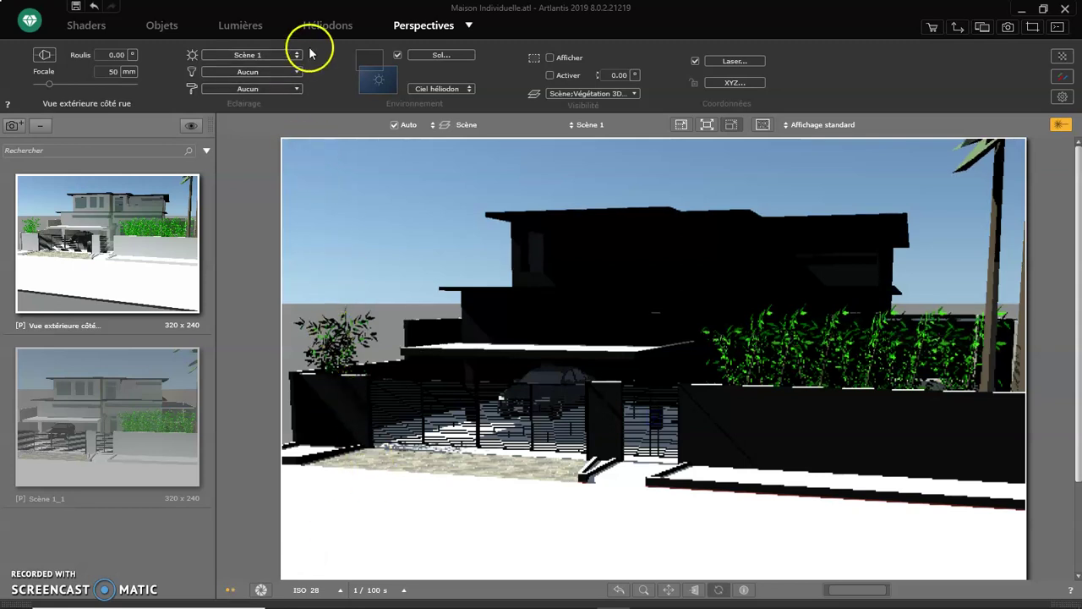
- Switch from Perspectives to the Héliodons settings to show the Scène 1 heliodon
{"action": "left_click", "coordinate": [327, 28]}
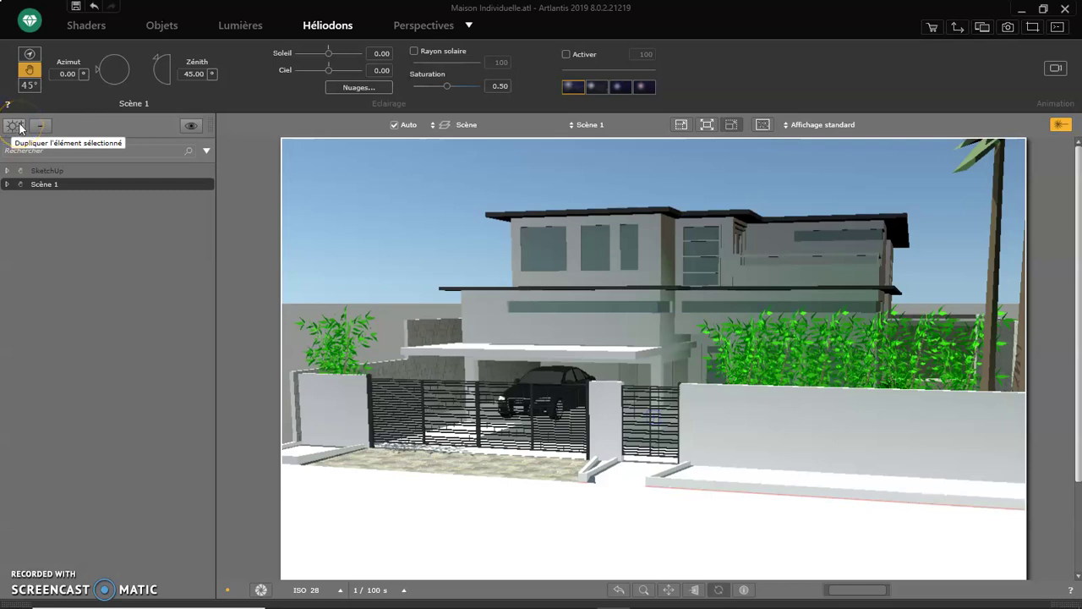
- Collapse the heliodon list panel and bring it back
{"action": "left_click", "coordinate": [225, 140]}
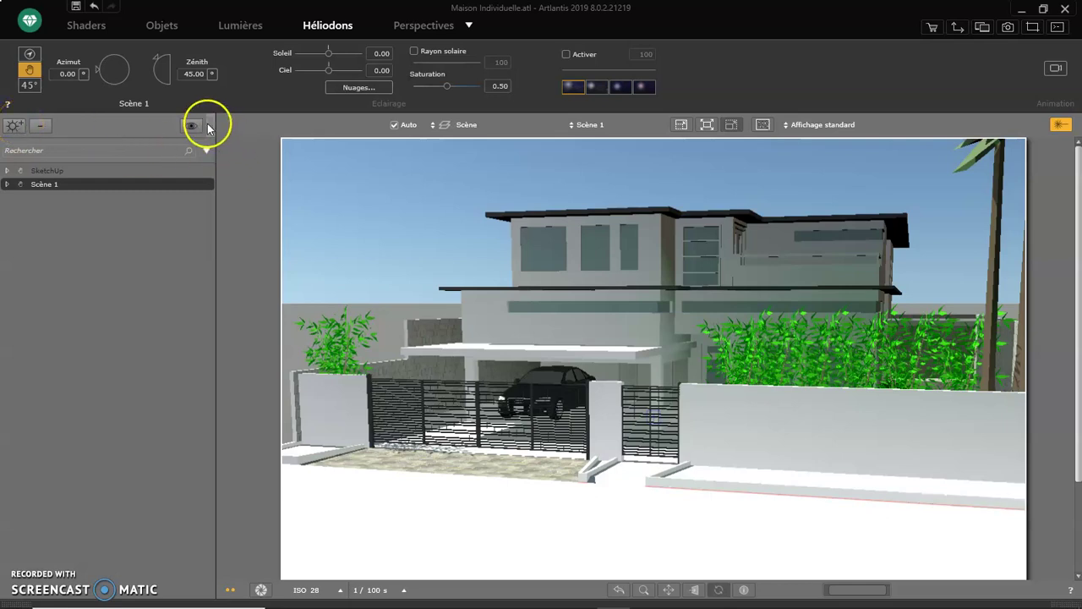
{"action": "left_click", "coordinate": [209, 123]}
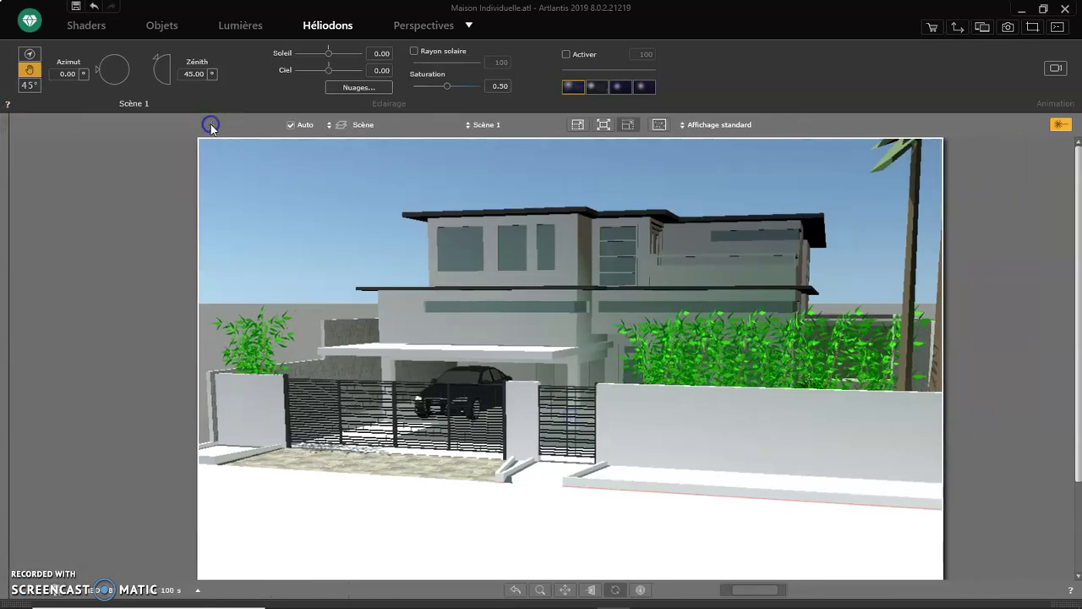
{"action": "left_click", "coordinate": [4, 134]}
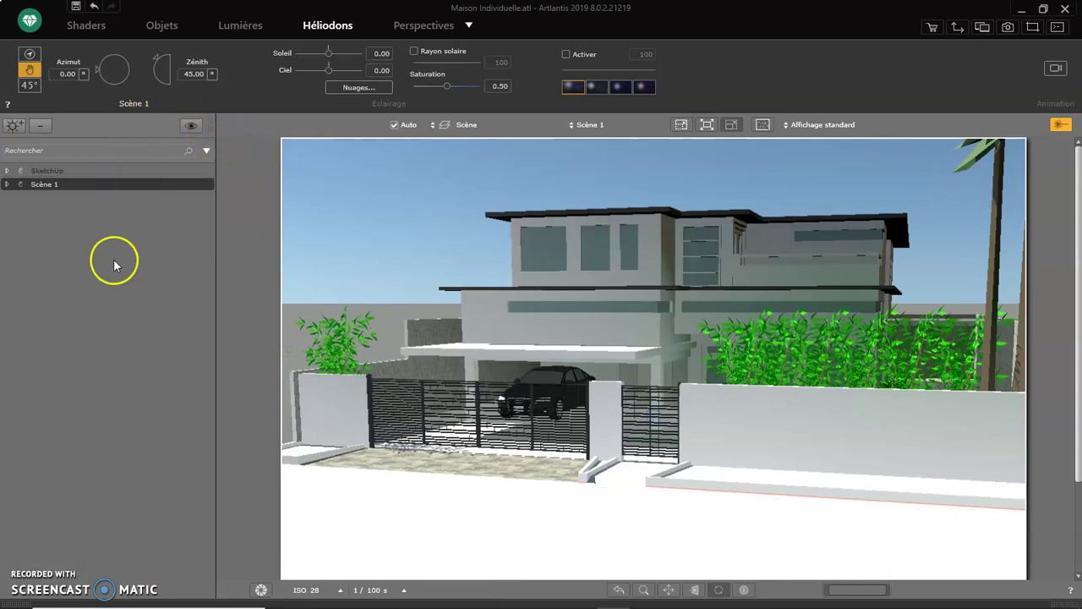
- Duplicate Scène 1 as Scène 1_1 and activate it for the current view
{"action": "left_click", "coordinate": [14, 126]}
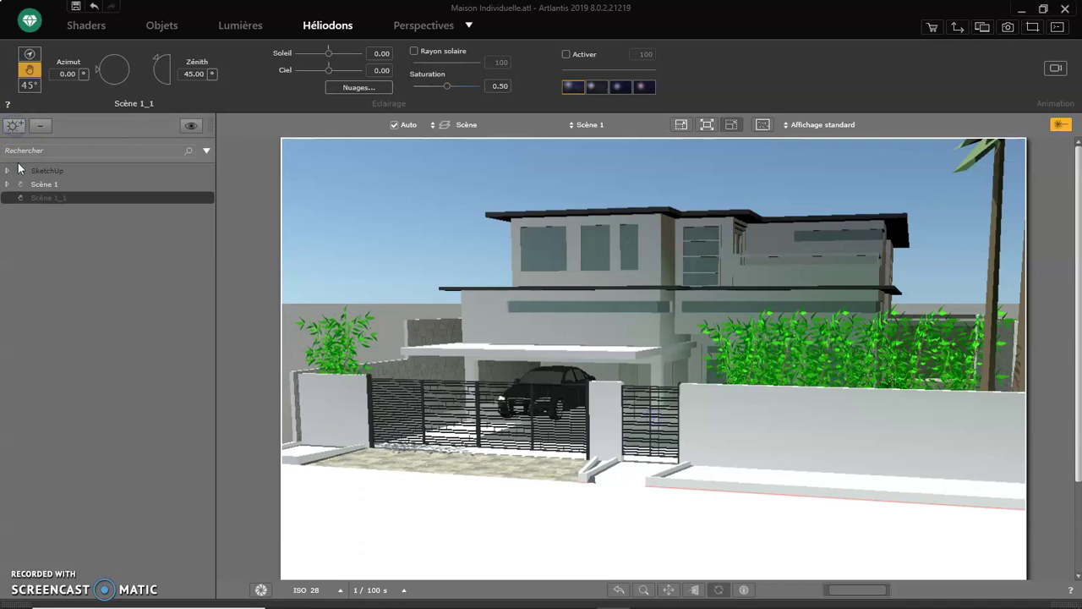
{"action": "left_click", "coordinate": [61, 202]}
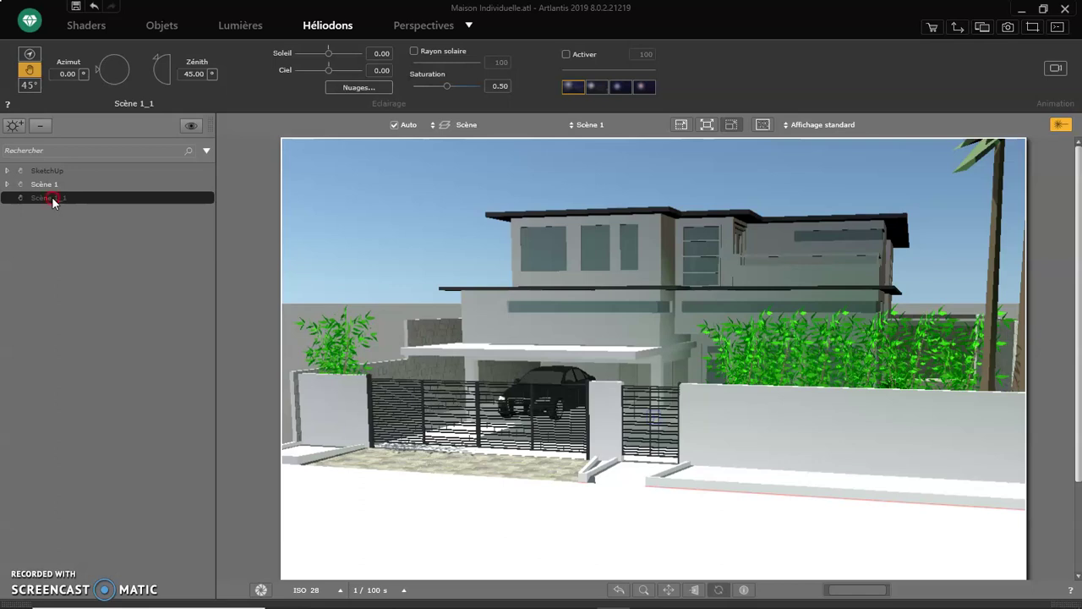
{"action": "right_click", "coordinate": [52, 196]}
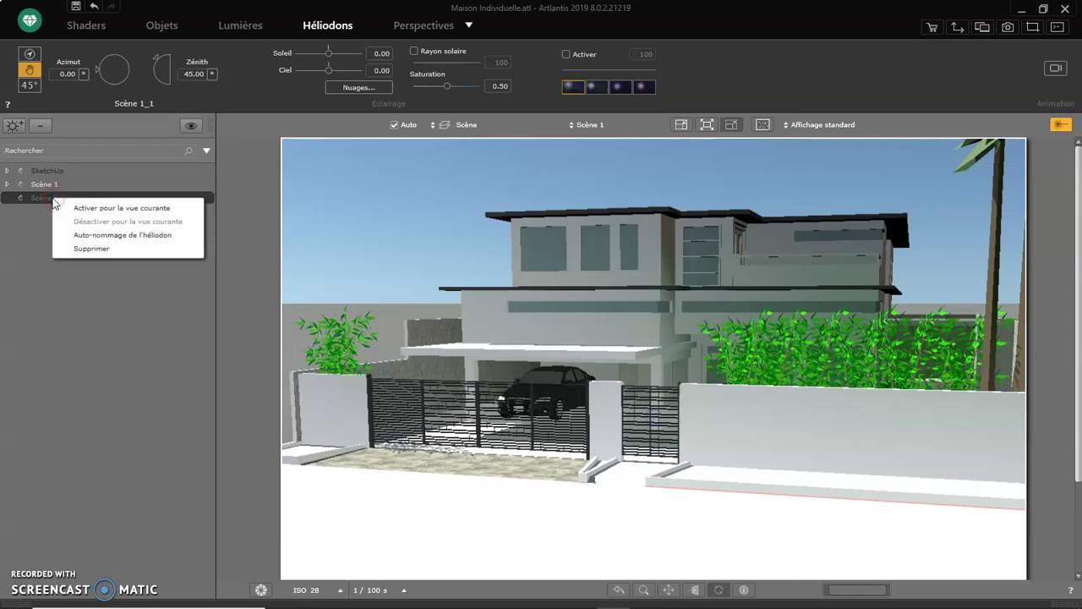
{"action": "left_click", "coordinate": [146, 209]}
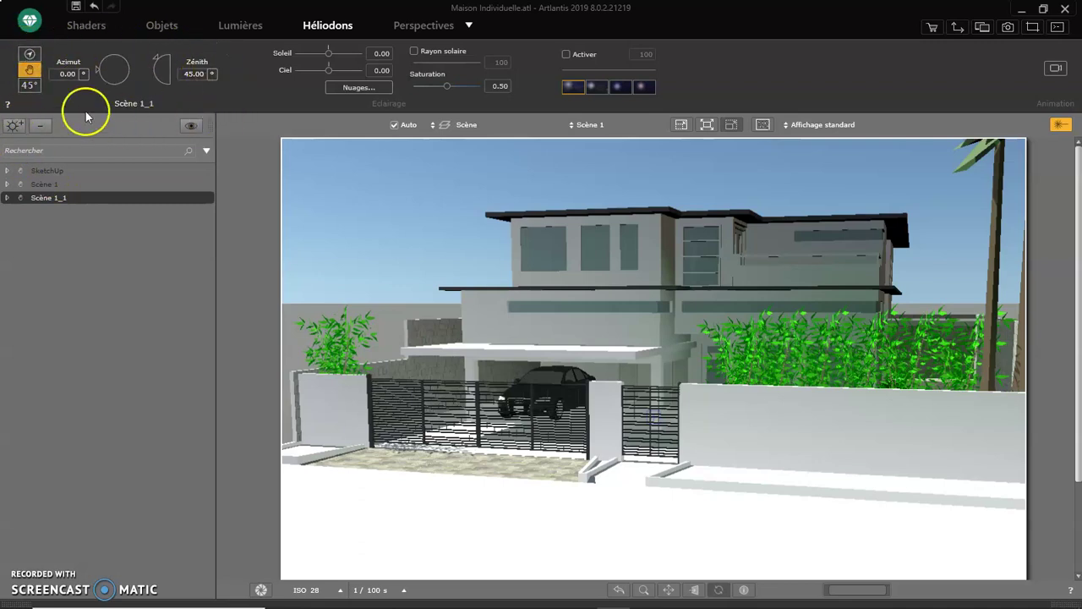
- Switch Scène 1_1 to a date, time and location sun and show its direction on the 2D top plan
{"action": "left_click", "coordinate": [31, 57]}
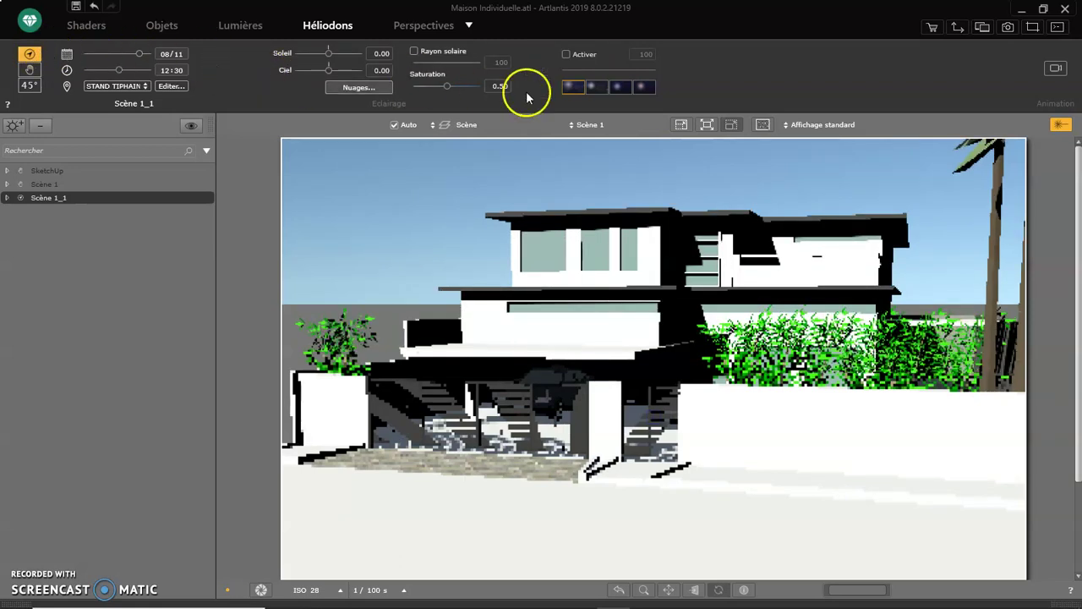
{"action": "left_click", "coordinate": [959, 30]}
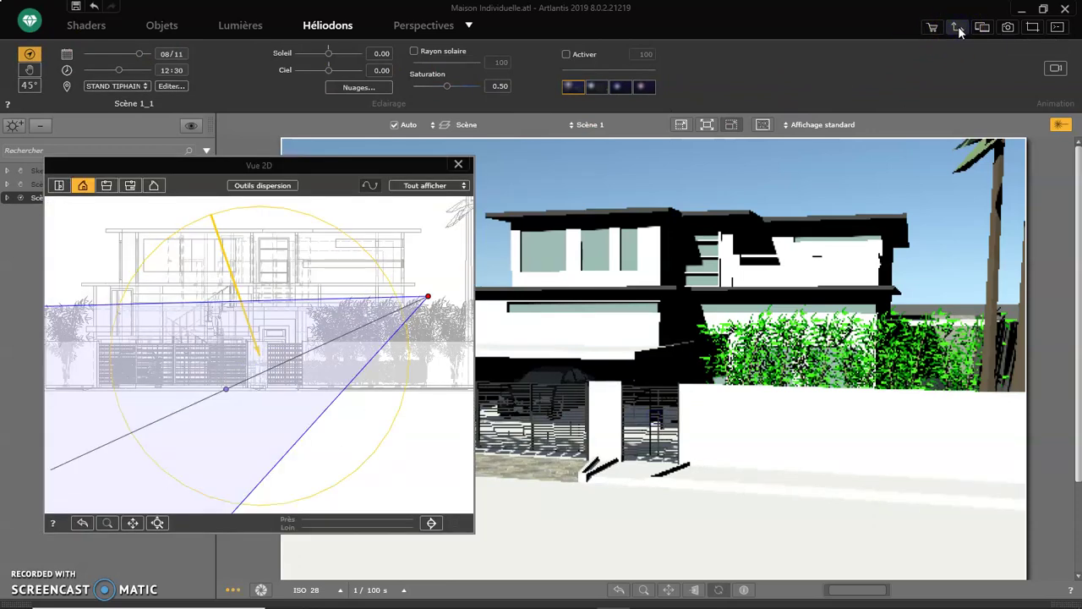
{"action": "left_click_drag", "start_coordinate": [338, 165], "coordinate": [539, 149]}
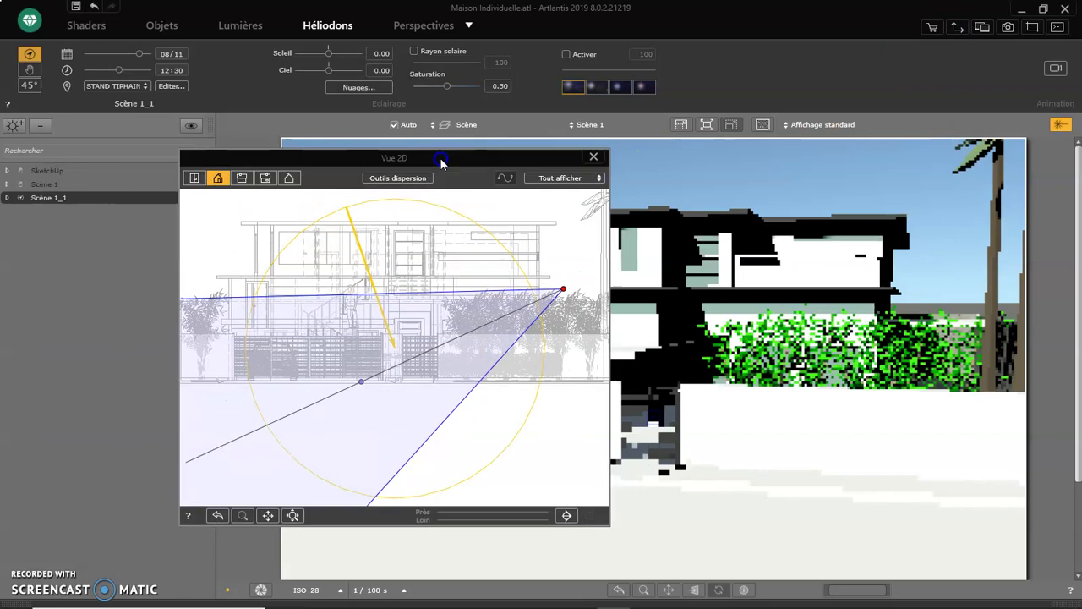
{"action": "left_click", "coordinate": [259, 169]}
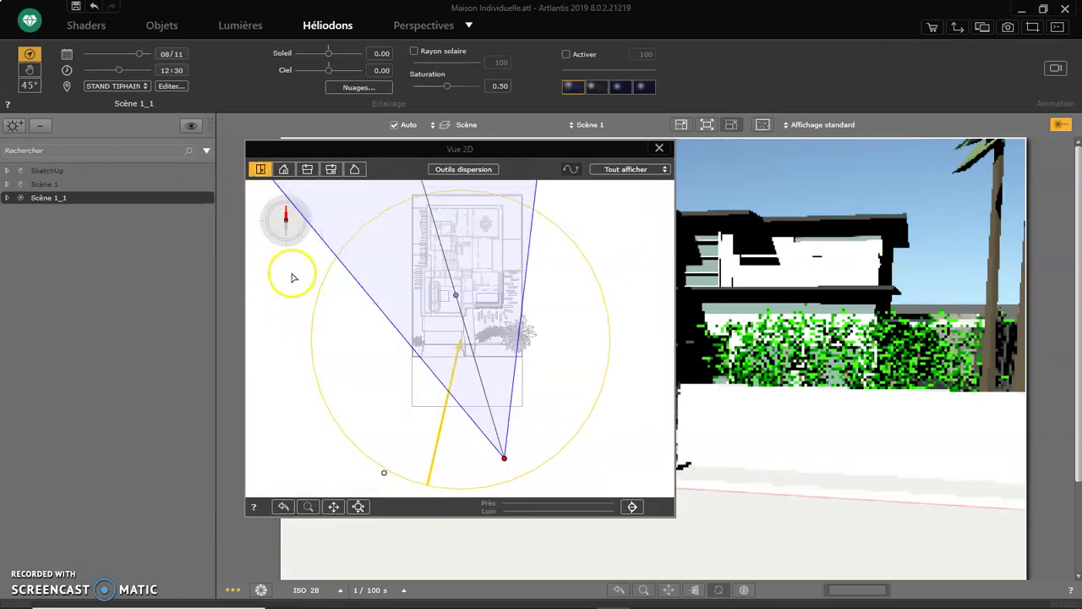
{"action": "left_click_drag", "start_coordinate": [380, 147], "coordinate": [288, 226]}
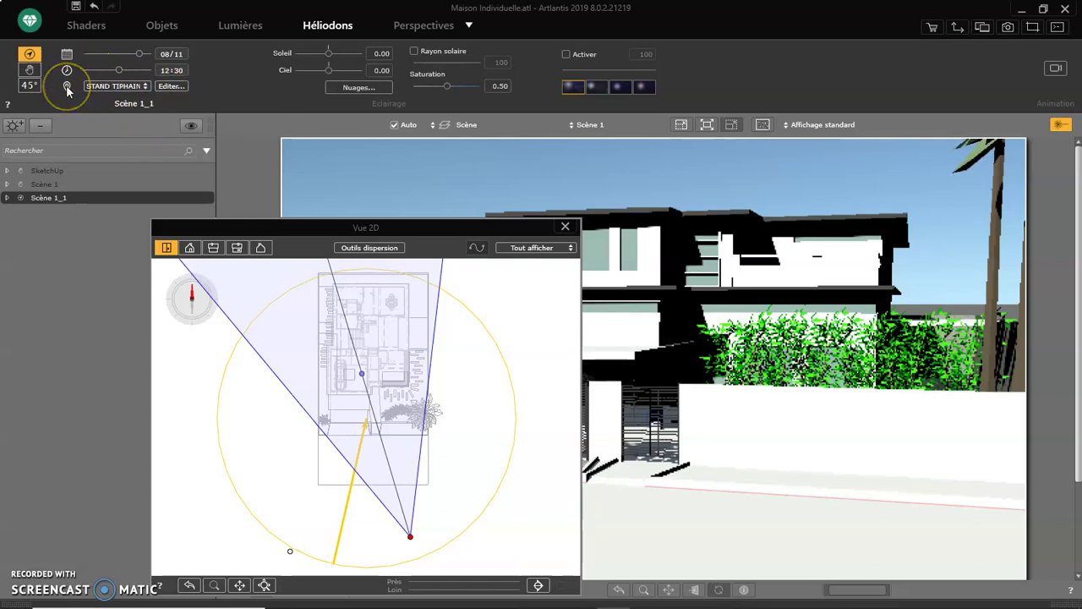
- Set the heliodon city to San Diego after briefly trying Paris
{"action": "left_click", "coordinate": [115, 87]}
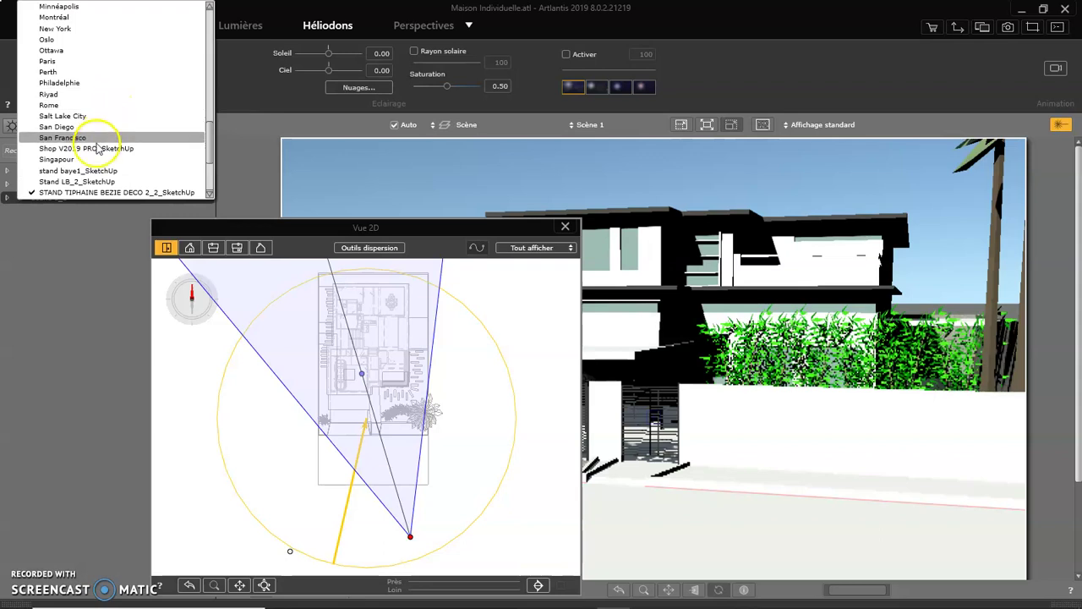
{"action": "left_click", "coordinate": [87, 64]}
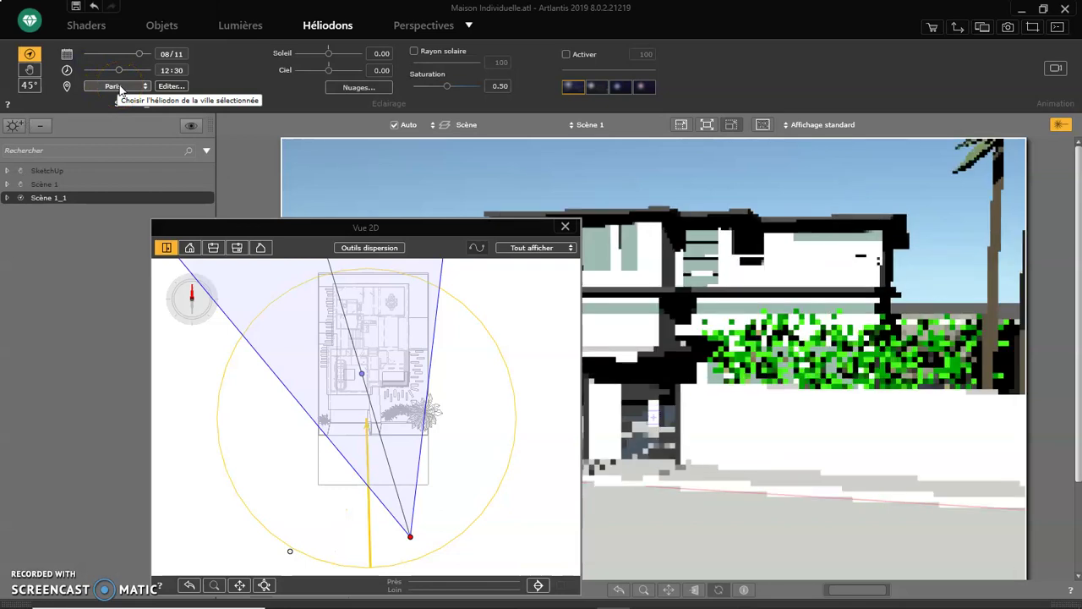
{"action": "left_click", "coordinate": [121, 88]}
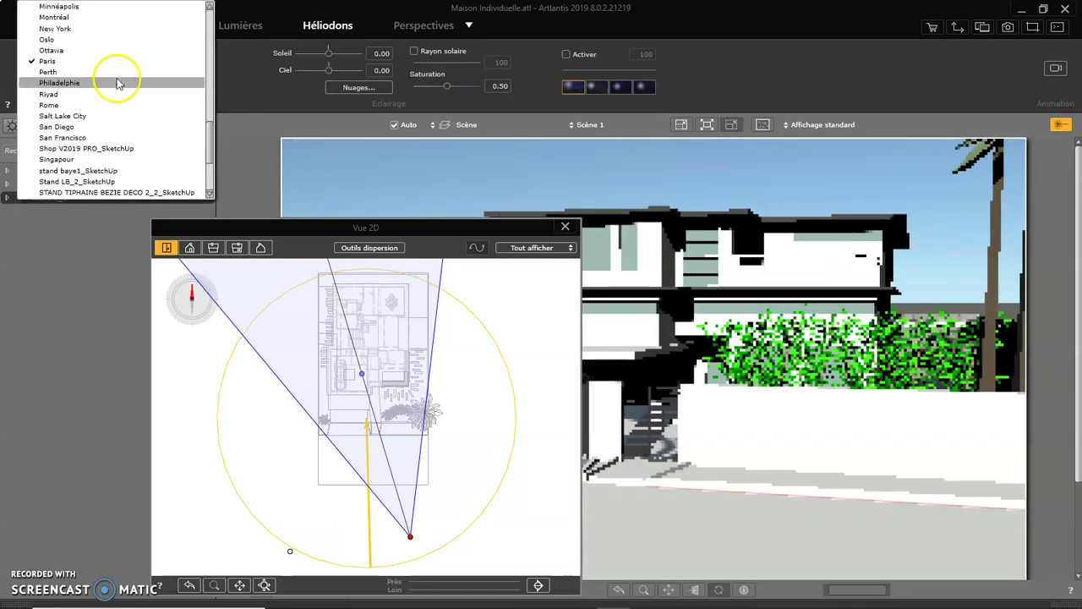
{"action": "left_click", "coordinate": [110, 127]}
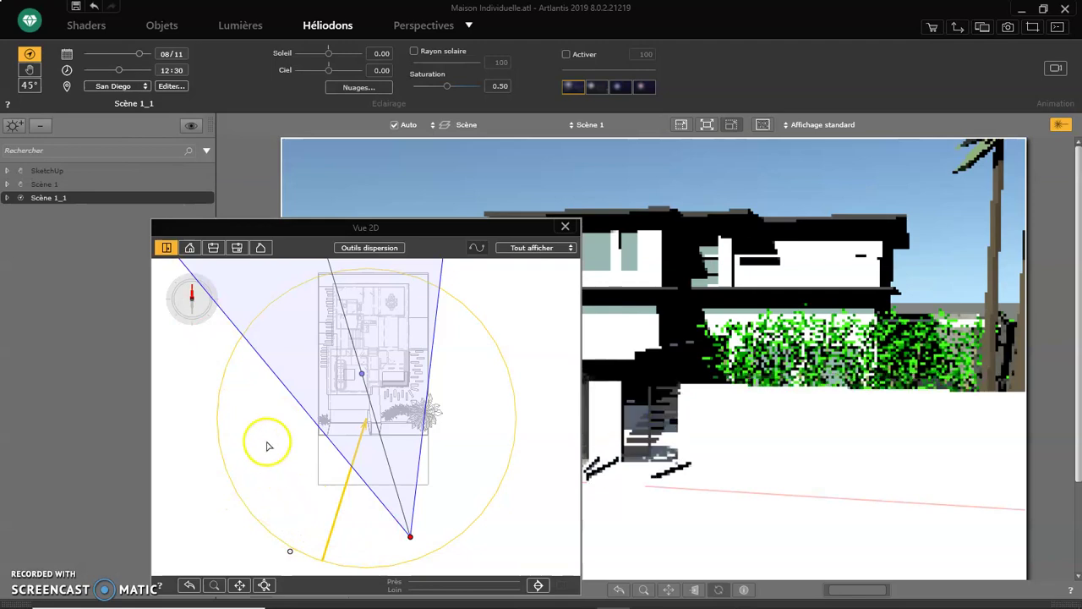
{"action": "left_click", "coordinate": [142, 89]}
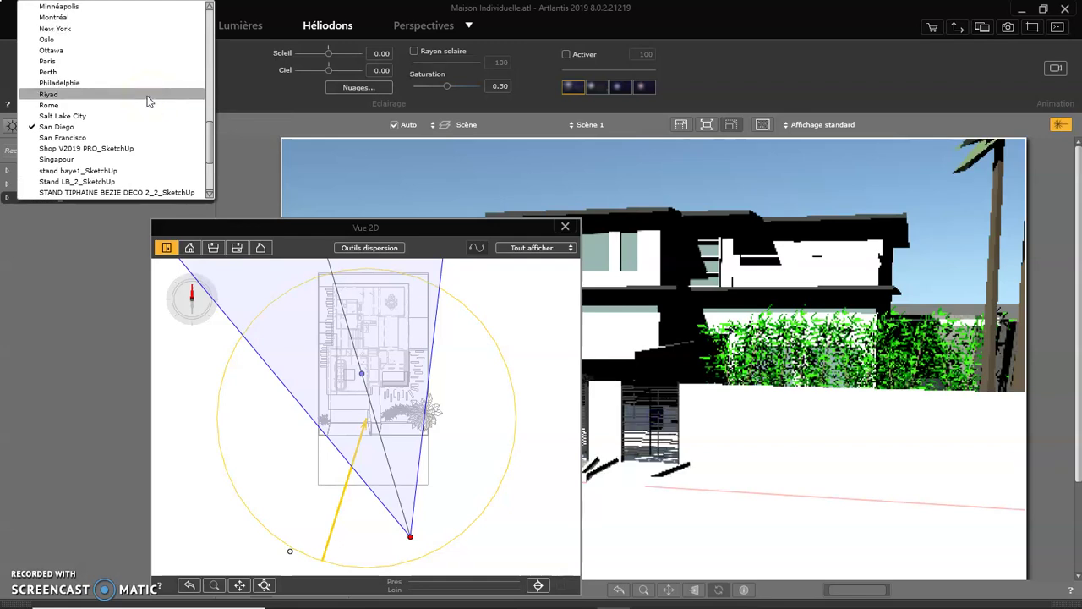
{"action": "mouse_move", "coordinate": [210, 137]}
{"action": "left_mouse_down"}
{"action": "mouse_move", "coordinate": [221, 27]}
{"action": "mouse_move", "coordinate": [208, 144]}
{"action": "mouse_move", "coordinate": [210, 133]}
{"action": "left_mouse_up"}
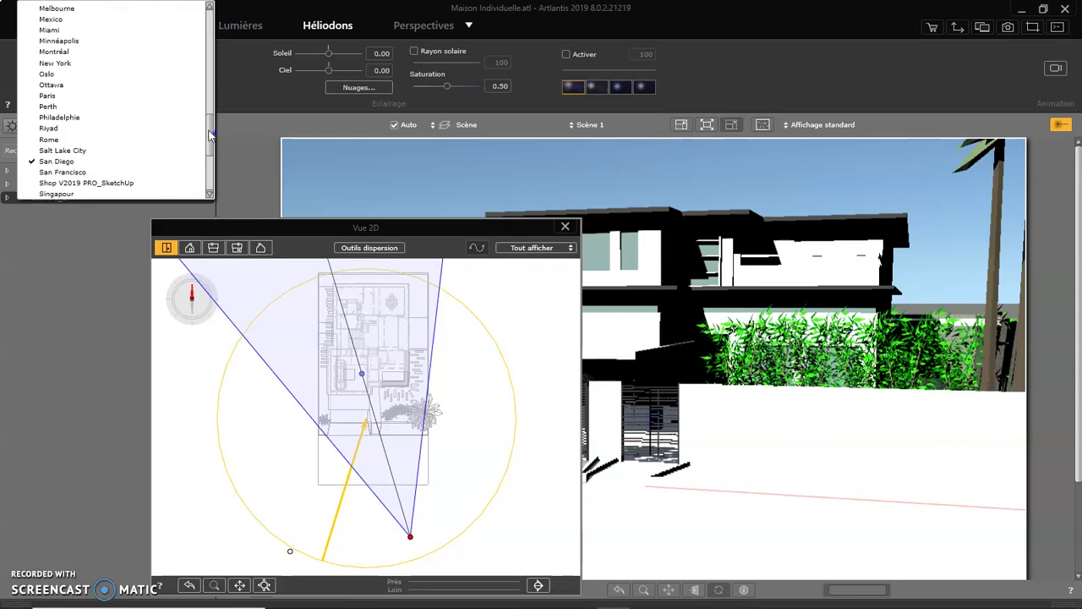
{"action": "left_click", "coordinate": [229, 103]}
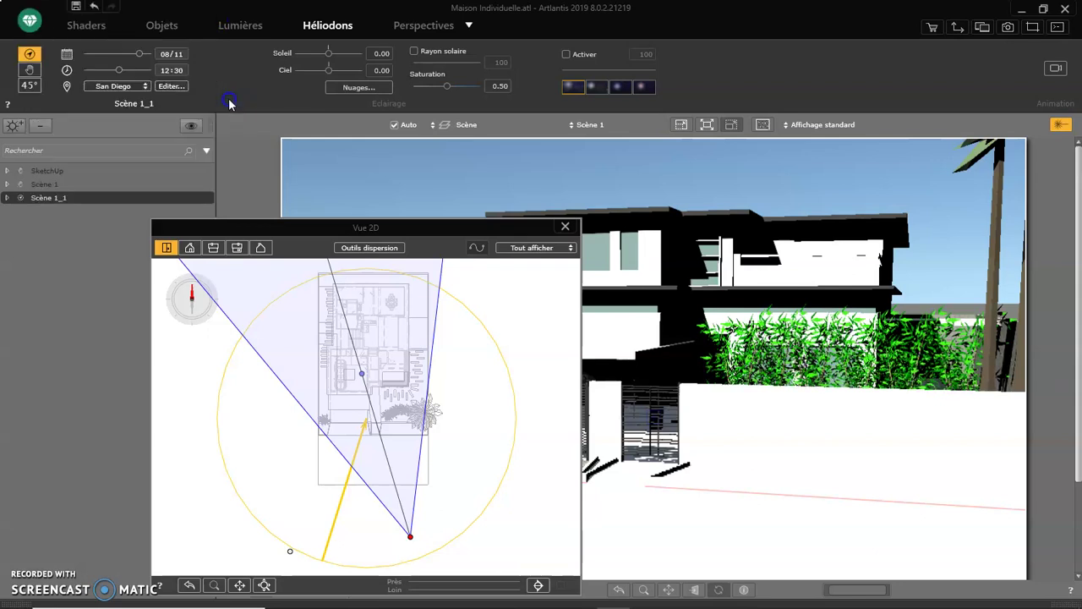
- Add a new city entry named 'Nantes' in the project location settings
{"action": "left_click", "coordinate": [173, 88]}
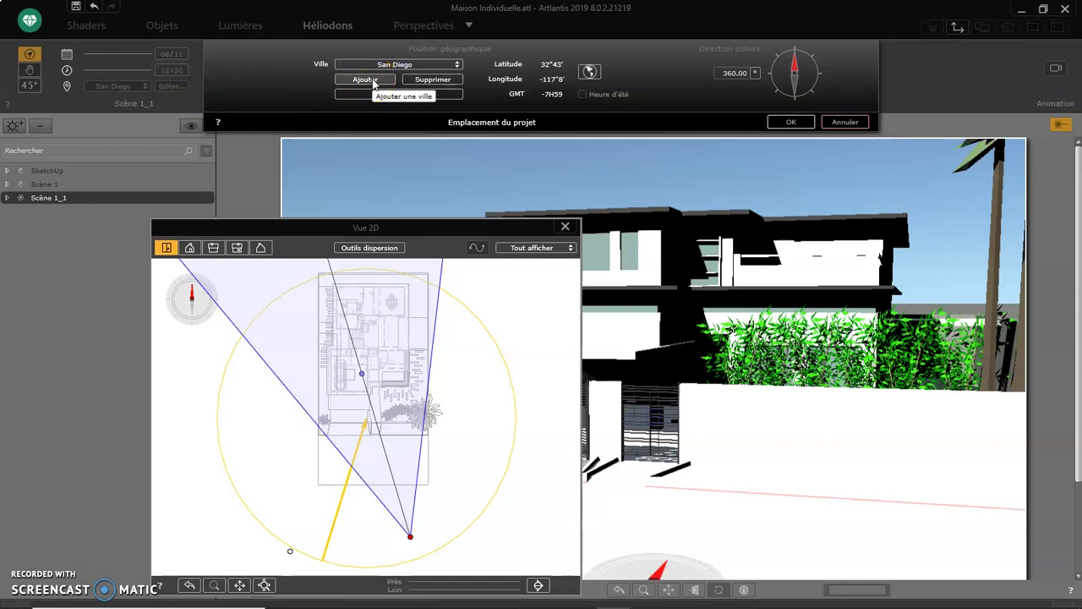
{"action": "left_click", "coordinate": [373, 80]}
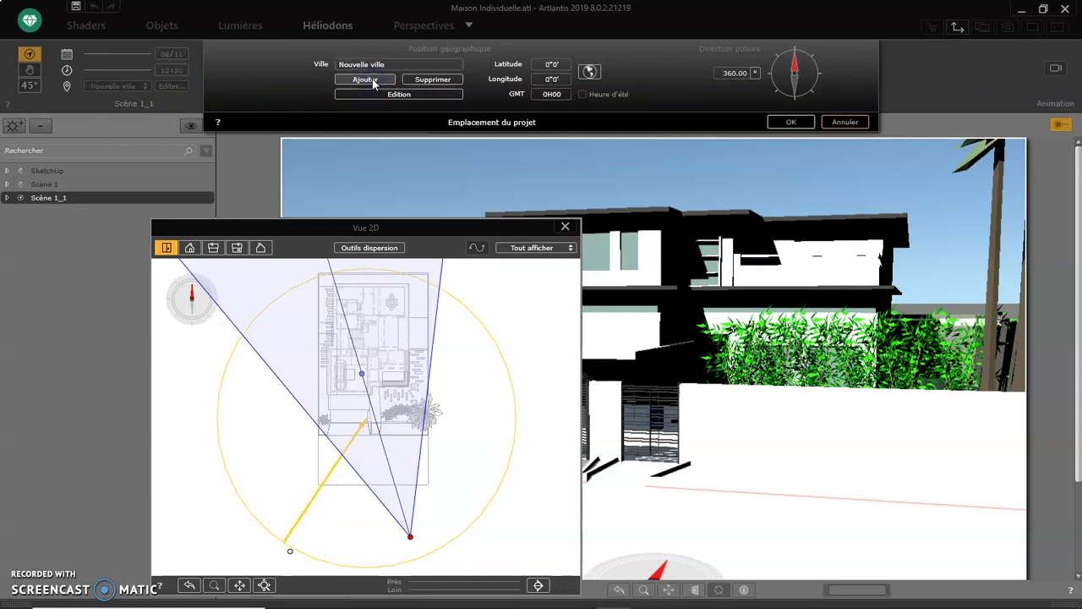
{"action": "left_click", "coordinate": [373, 80]}
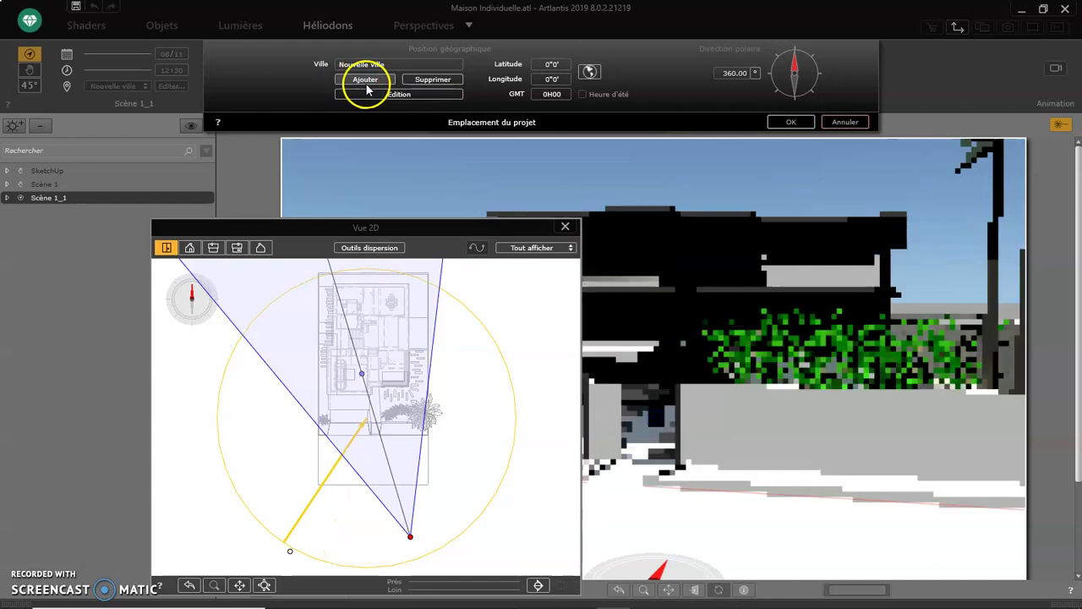
{"action": "left_click", "coordinate": [338, 64]}
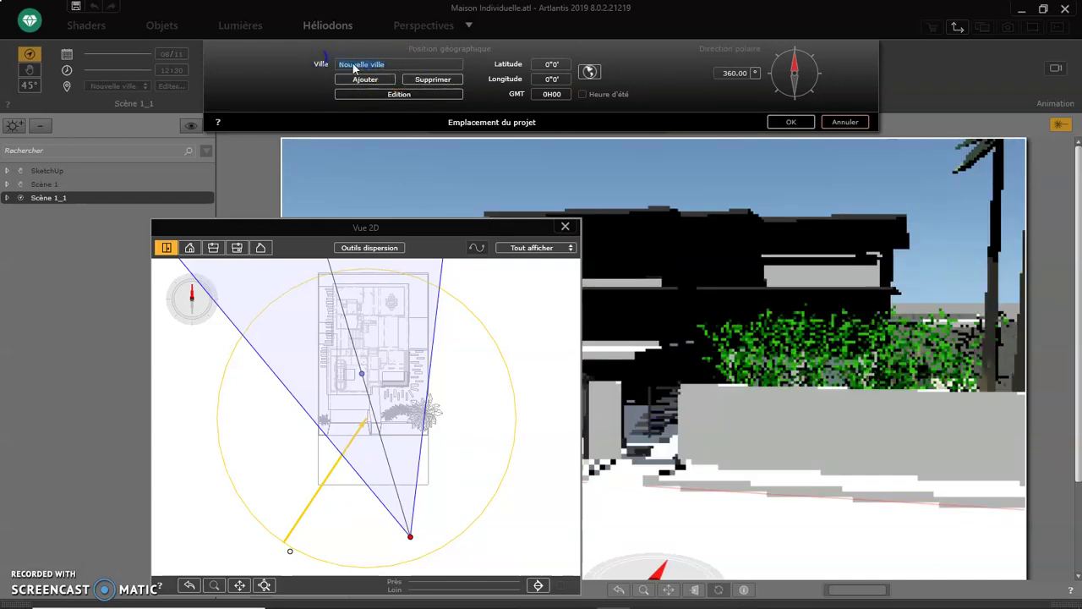
{"action": "left_click", "coordinate": [398, 71]}
{"action": "type", "text": "Nantes"}
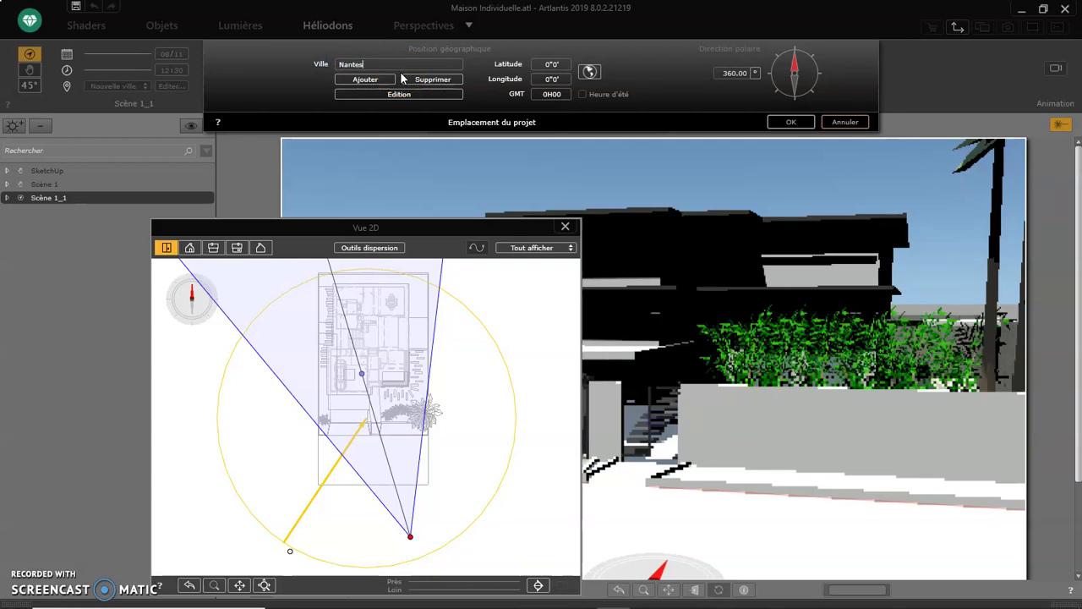
- Go through Nantes' latitude, longitude and GMT offset fields, then show the world map
{"action": "left_click", "coordinate": [543, 64]}
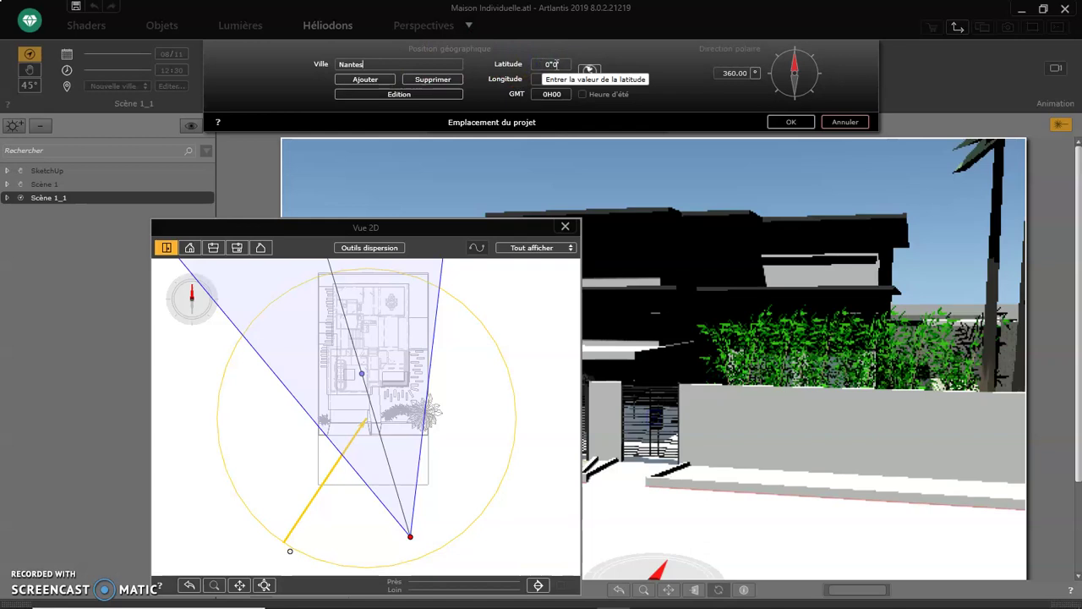
{"action": "left_click", "coordinate": [551, 77]}
{"action": "left_click", "coordinate": [553, 93]}
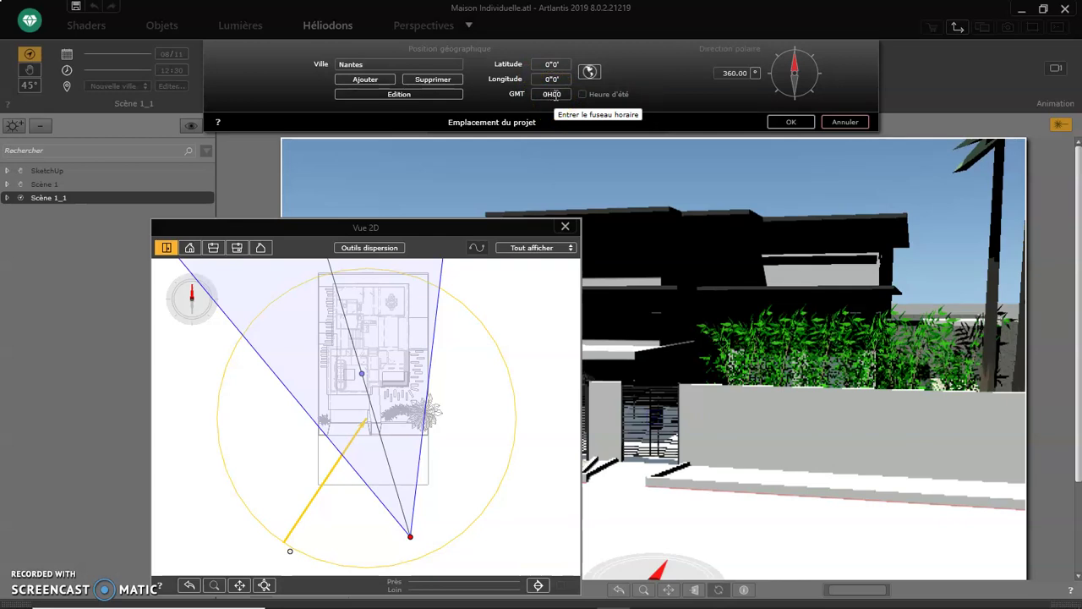
{"action": "left_click", "coordinate": [589, 71]}
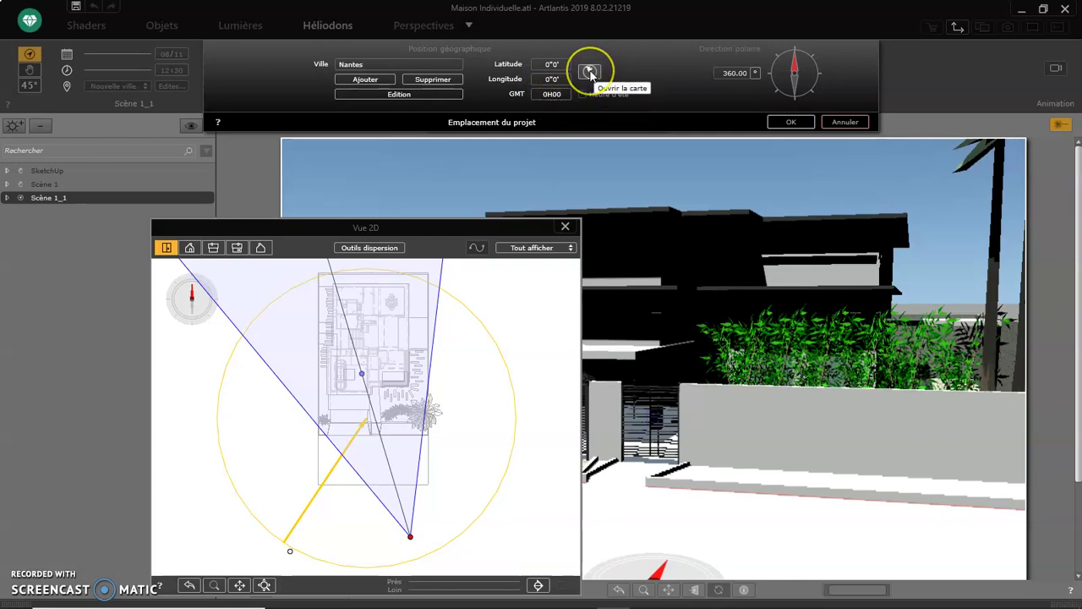
{"action": "left_click", "coordinate": [589, 71]}
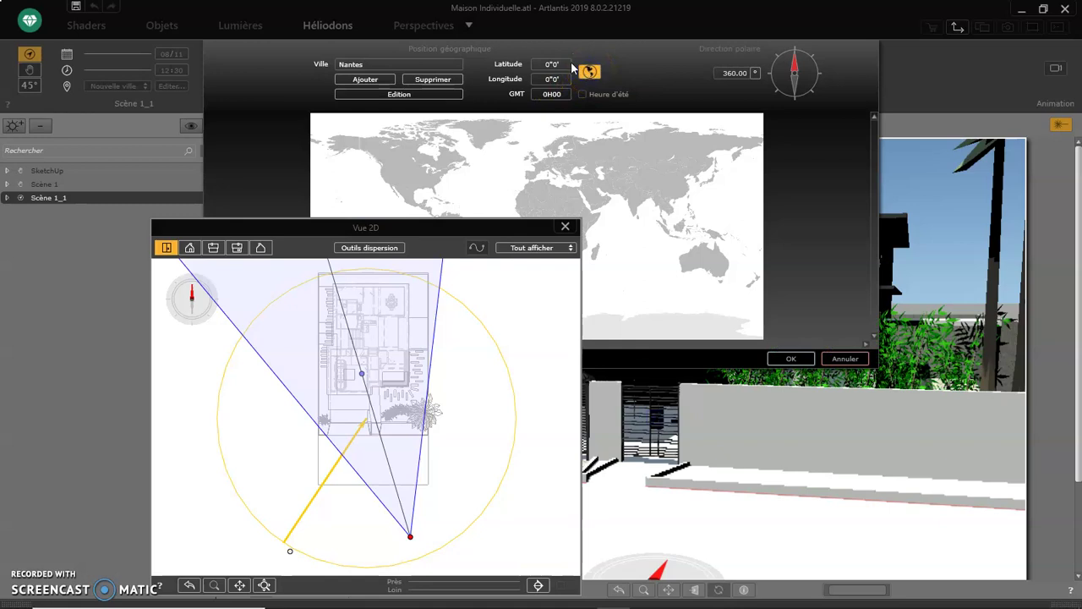
- Mark Nantes roughly on the zoomed-in world map and close the 2D plan view
{"action": "left_click", "coordinate": [539, 150]}
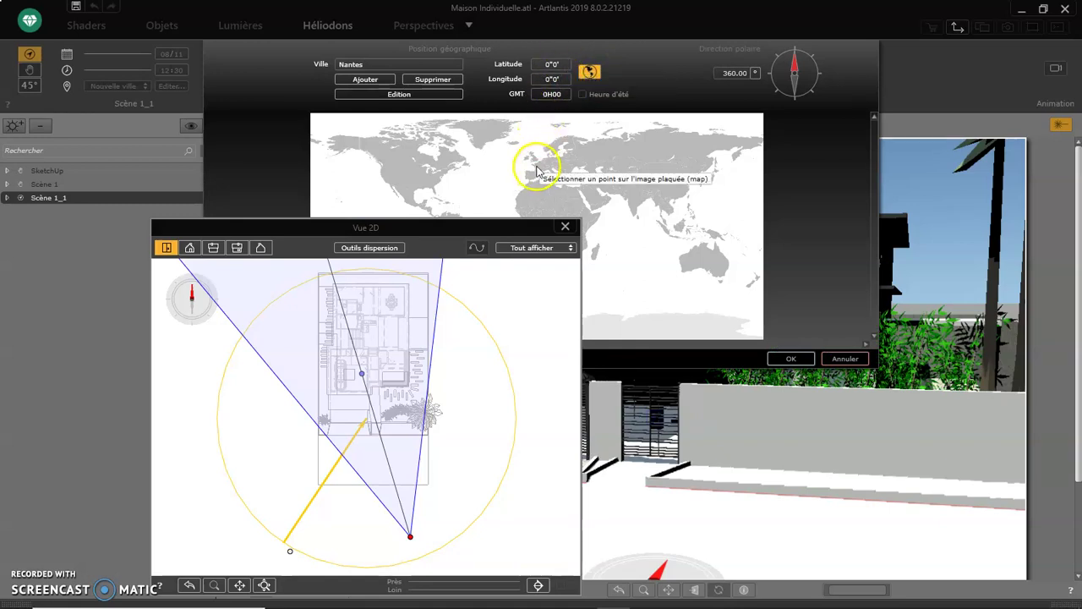
{"action": "left_click", "coordinate": [538, 166]}
{"action": "scroll", "coordinate": [538, 167], "scroll_direction": "up", "scroll_amount": 1}
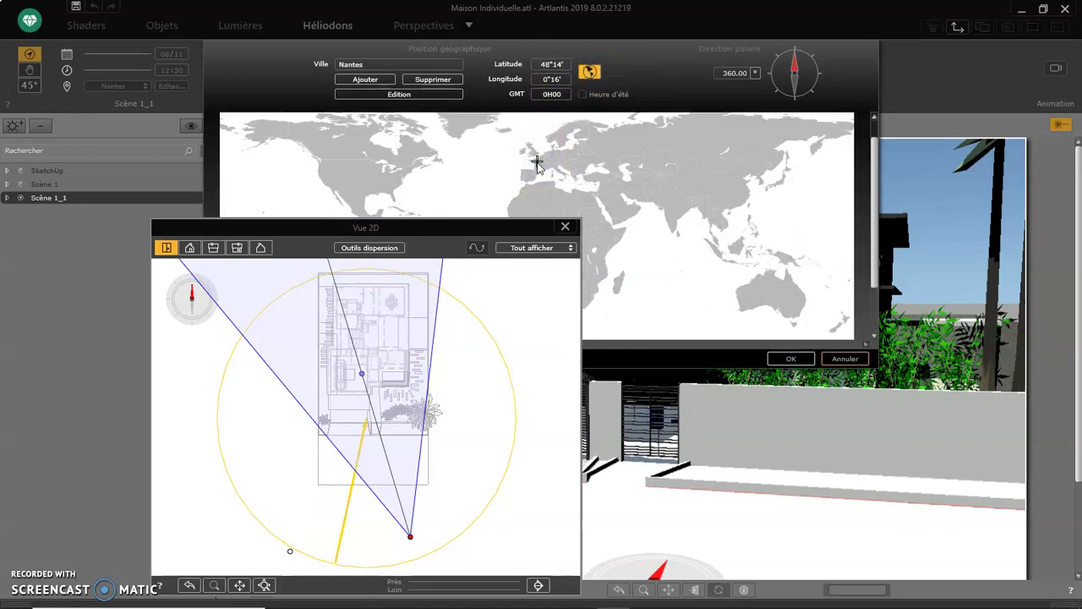
{"action": "scroll", "coordinate": [519, 158], "scroll_direction": "up", "scroll_amount": 1}
{"action": "scroll", "coordinate": [516, 152], "scroll_direction": "up", "scroll_amount": 1}
{"action": "scroll", "coordinate": [558, 142], "scroll_direction": "up", "scroll_amount": 1}
{"action": "scroll", "coordinate": [574, 138], "scroll_direction": "up", "scroll_amount": 1}
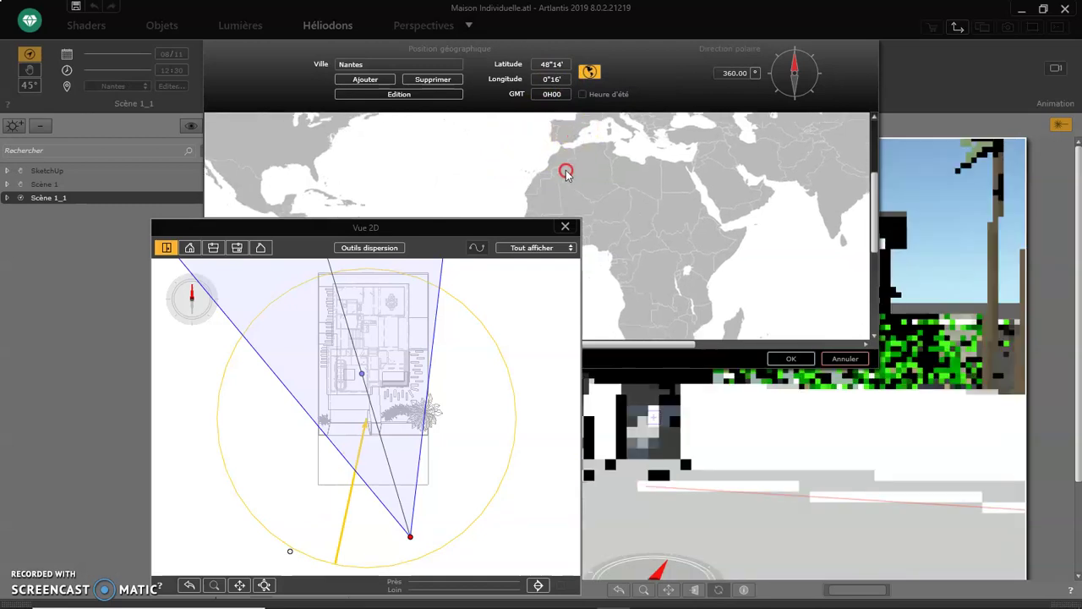
{"action": "scroll", "coordinate": [580, 140], "scroll_direction": "up", "scroll_amount": 1}
{"action": "scroll", "coordinate": [581, 142], "scroll_direction": "up", "scroll_amount": 1}
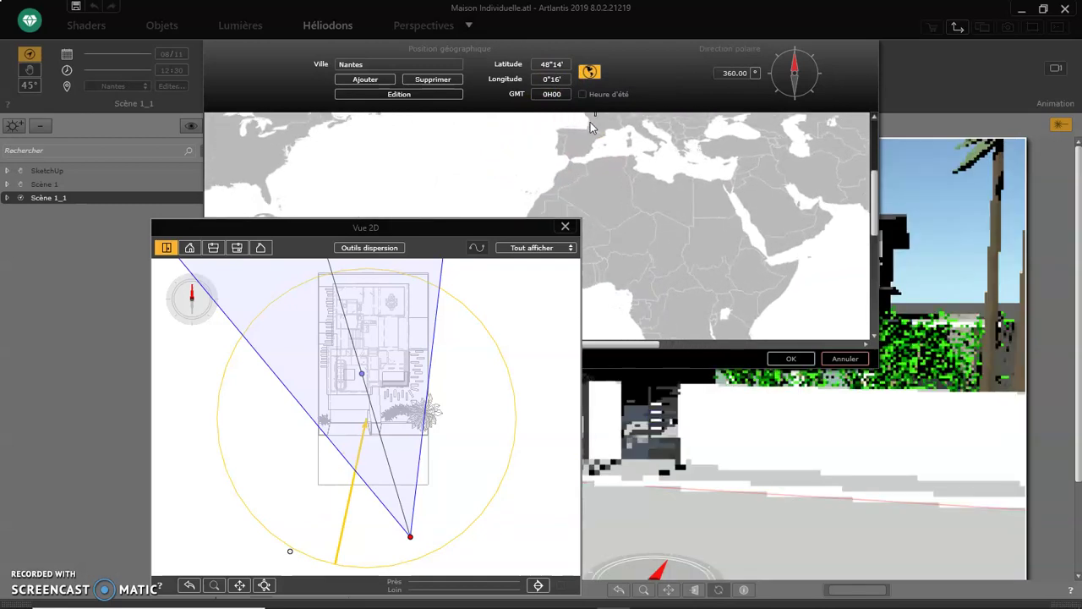
{"action": "scroll", "coordinate": [626, 111], "scroll_direction": "up", "scroll_amount": 1}
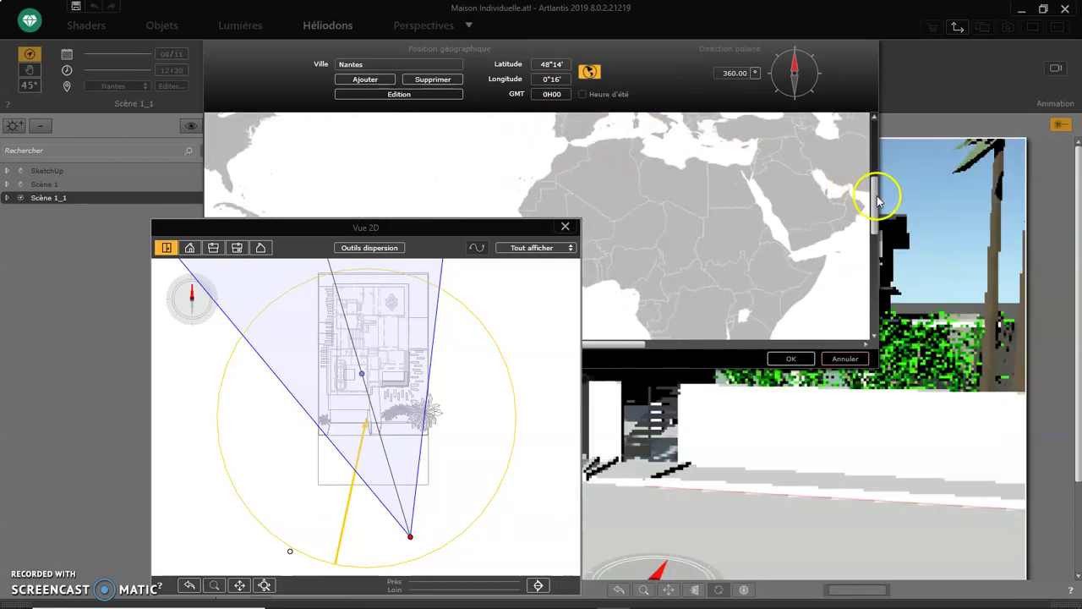
{"action": "left_click_drag", "start_coordinate": [876, 201], "coordinate": [876, 148]}
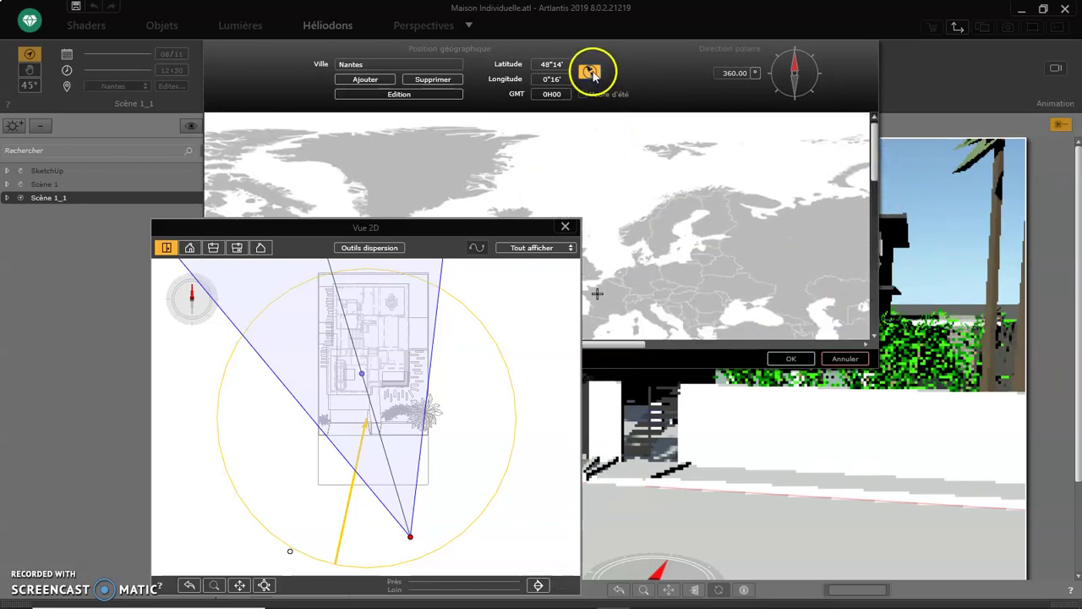
{"action": "left_click", "coordinate": [566, 226]}
- Refine the location point onto Nantes at latitude 48°18', longitude -1°12'
{"action": "scroll", "coordinate": [591, 296], "scroll_direction": "up", "scroll_amount": 1}
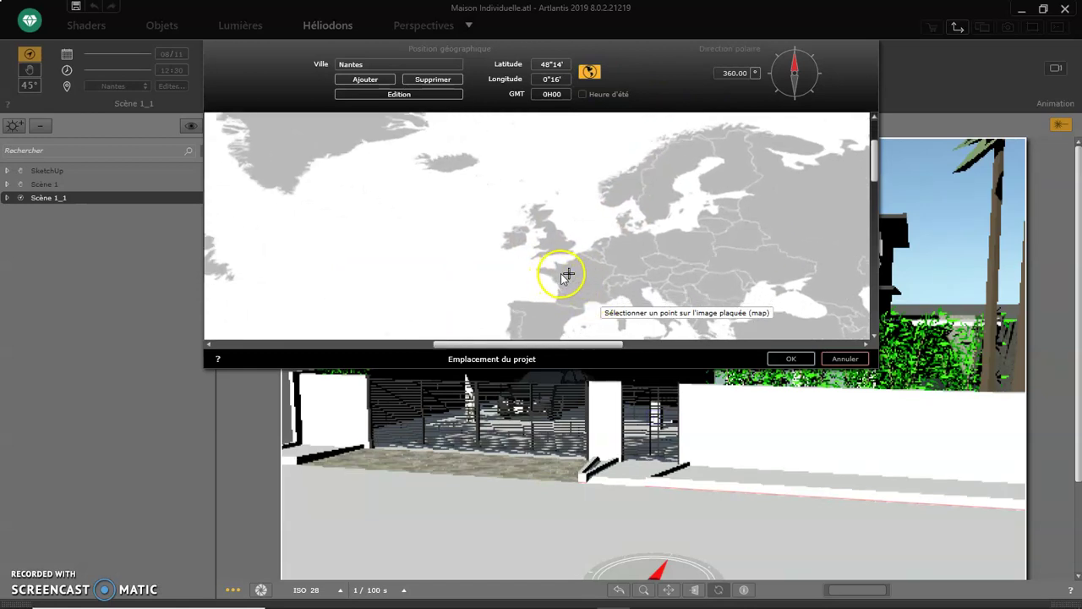
{"action": "left_click", "coordinate": [563, 275]}
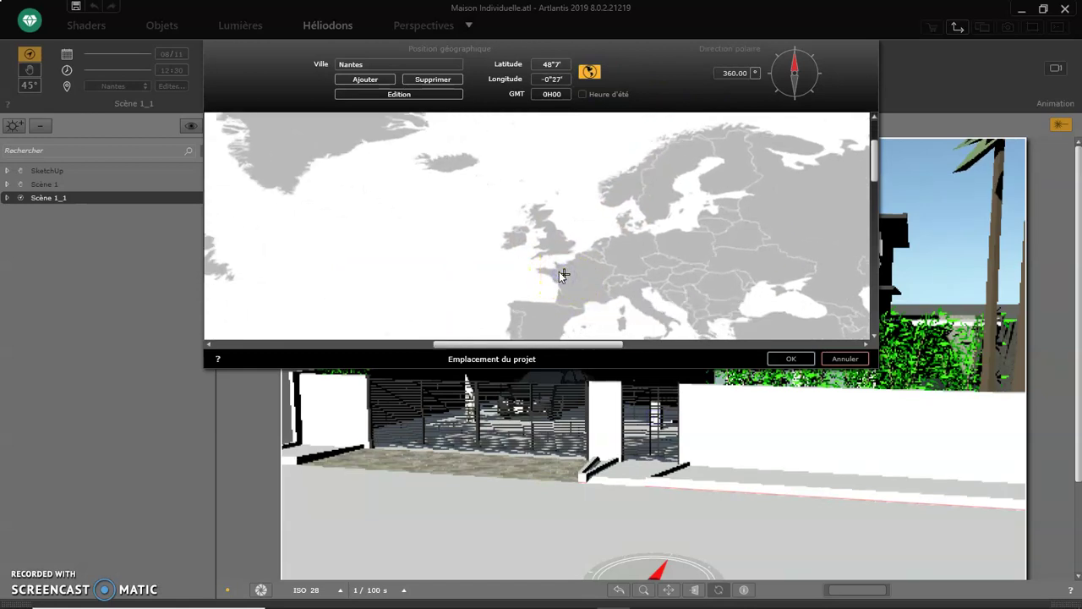
{"action": "left_click", "coordinate": [558, 272]}
{"action": "left_click", "coordinate": [562, 273]}
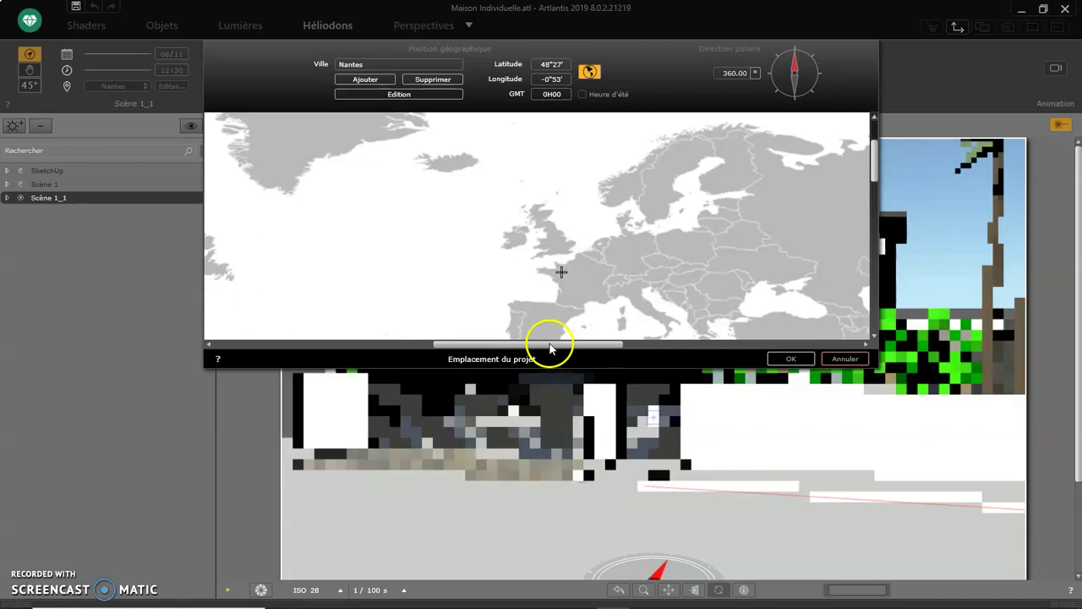
{"action": "left_click_drag", "start_coordinate": [874, 173], "coordinate": [876, 197]}
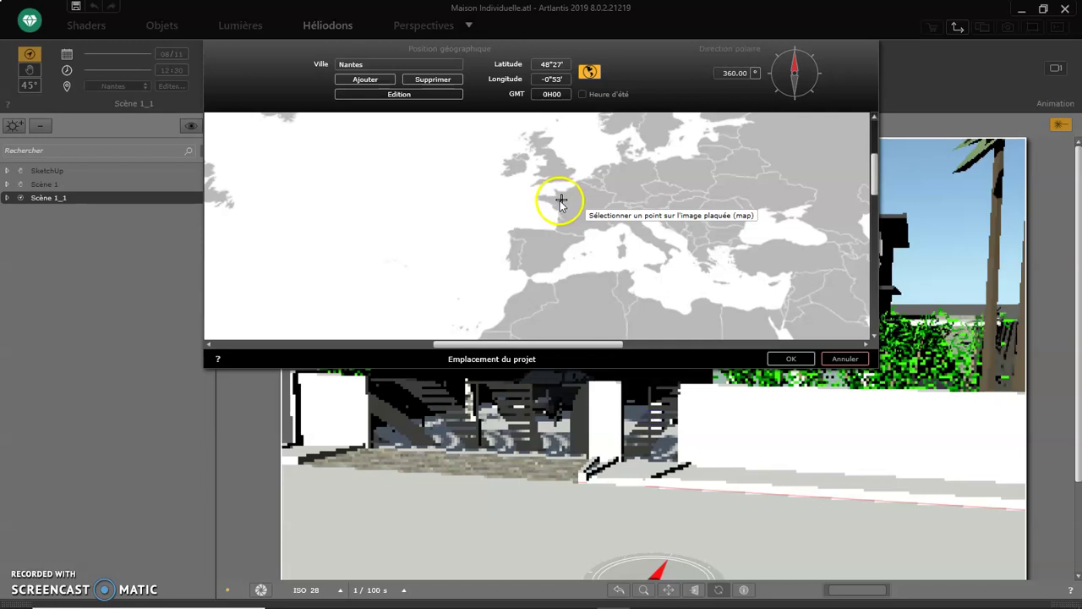
{"action": "left_click", "coordinate": [560, 202]}
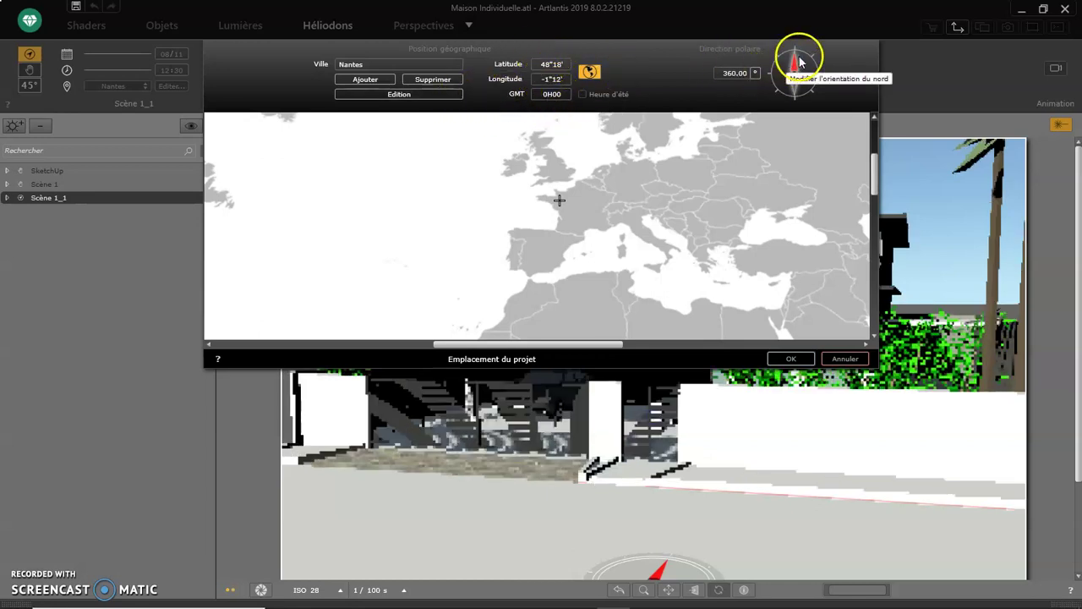
- Set the north direction to 4.97 and confirm the Nantes project location
{"action": "left_click_drag", "start_coordinate": [799, 61], "coordinate": [797, 64]}
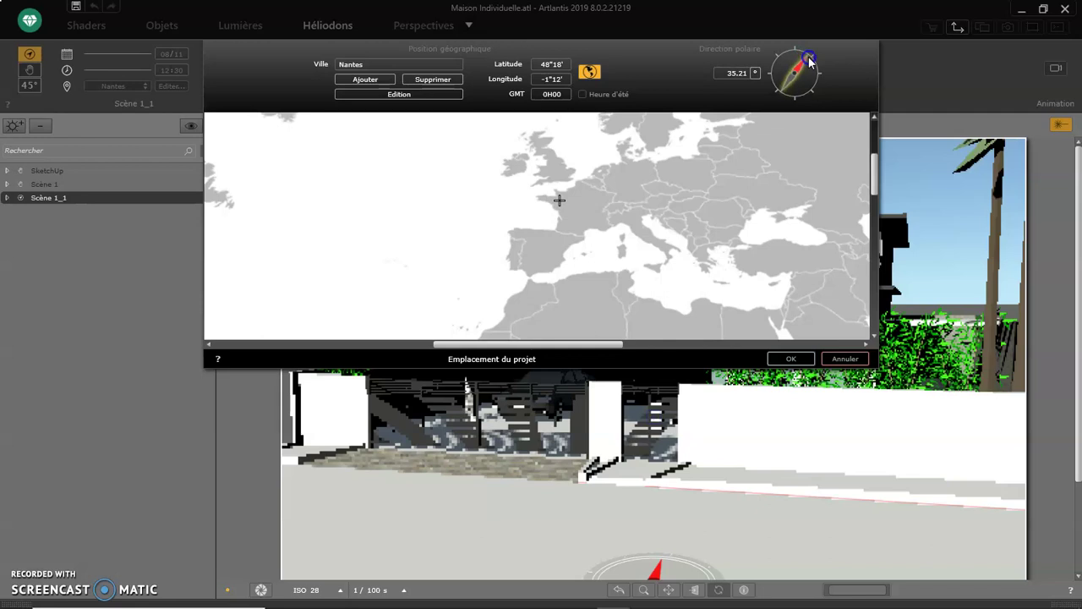
{"action": "left_click_drag", "start_coordinate": [800, 59], "coordinate": [796, 59]}
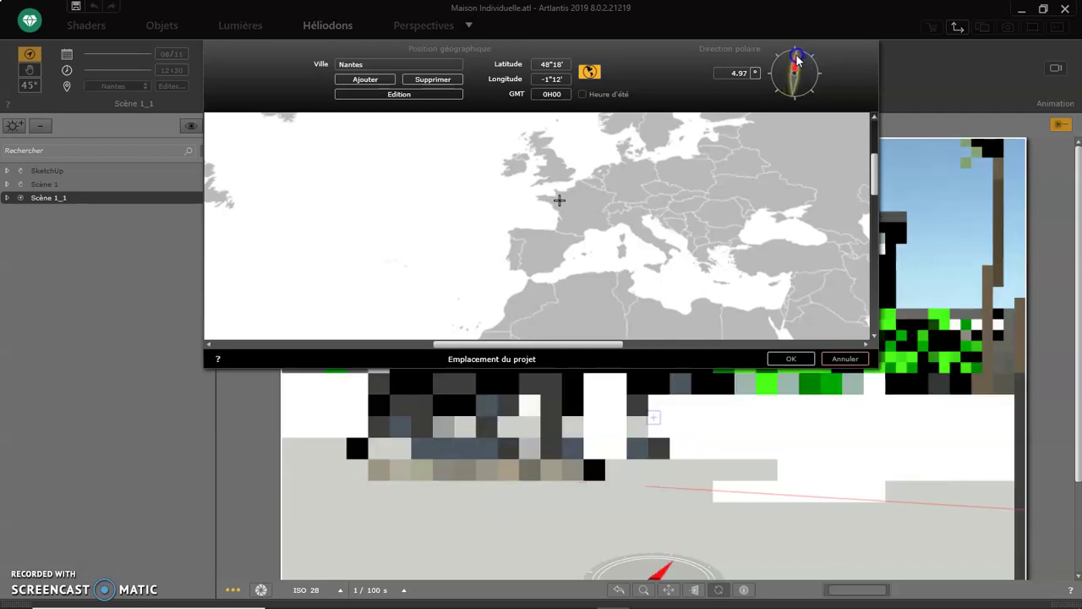
{"action": "left_click", "coordinate": [791, 359]}
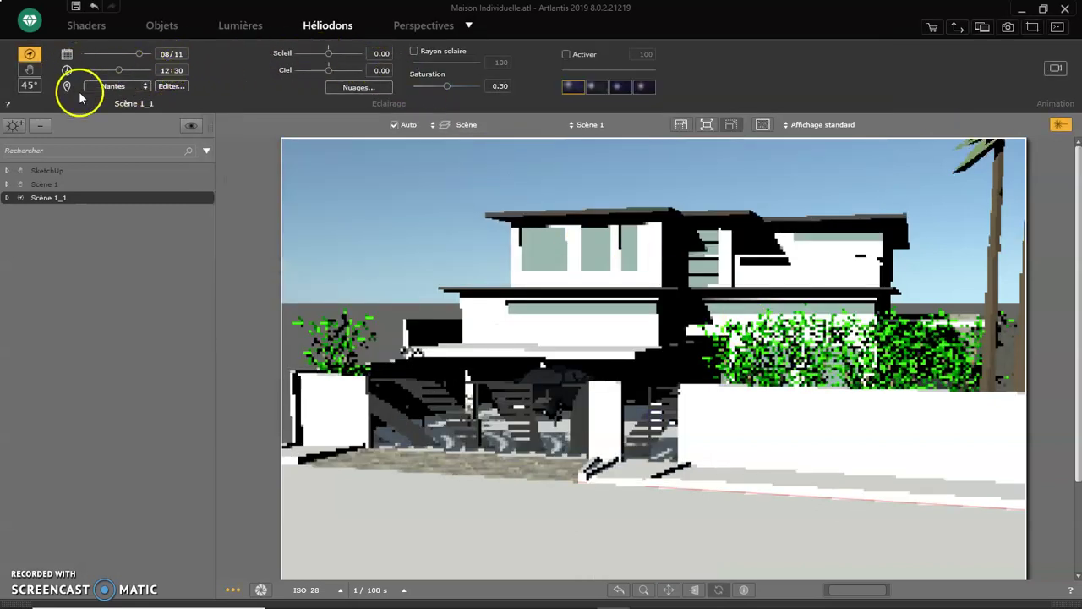
{"action": "left_click", "coordinate": [172, 85]}
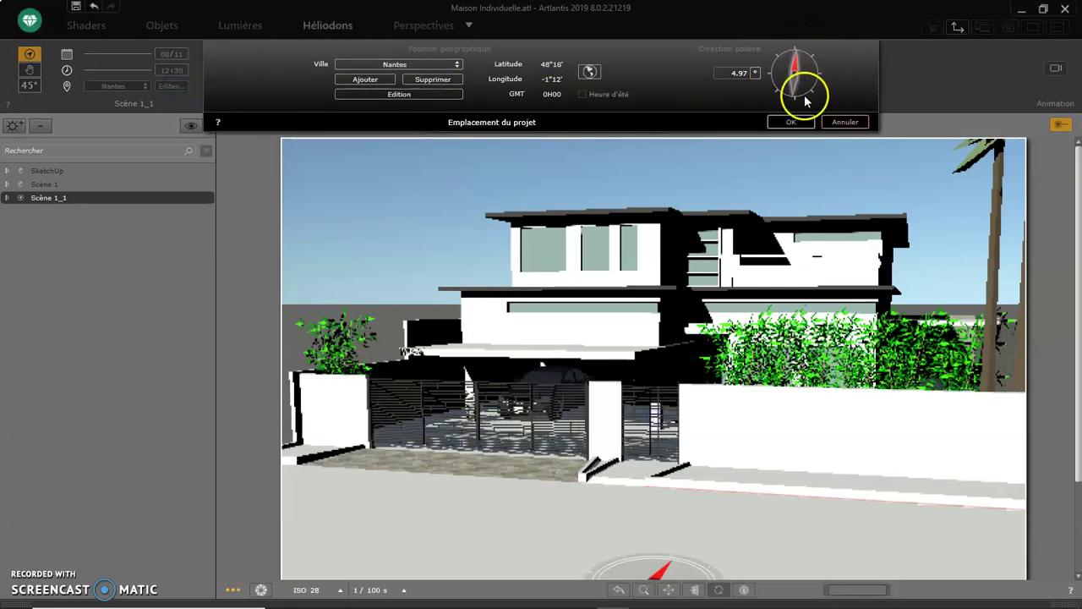
{"action": "left_click", "coordinate": [786, 122]}
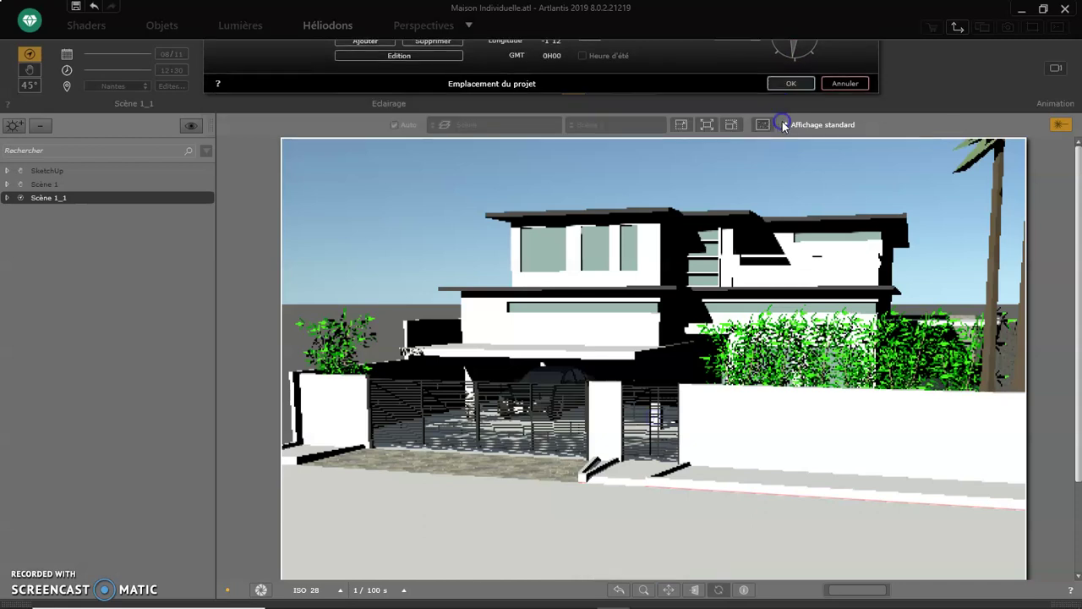
- Rotate the plan's north orientation in the 2D view so the sun arrives from the southwest
{"action": "left_click", "coordinate": [981, 27]}
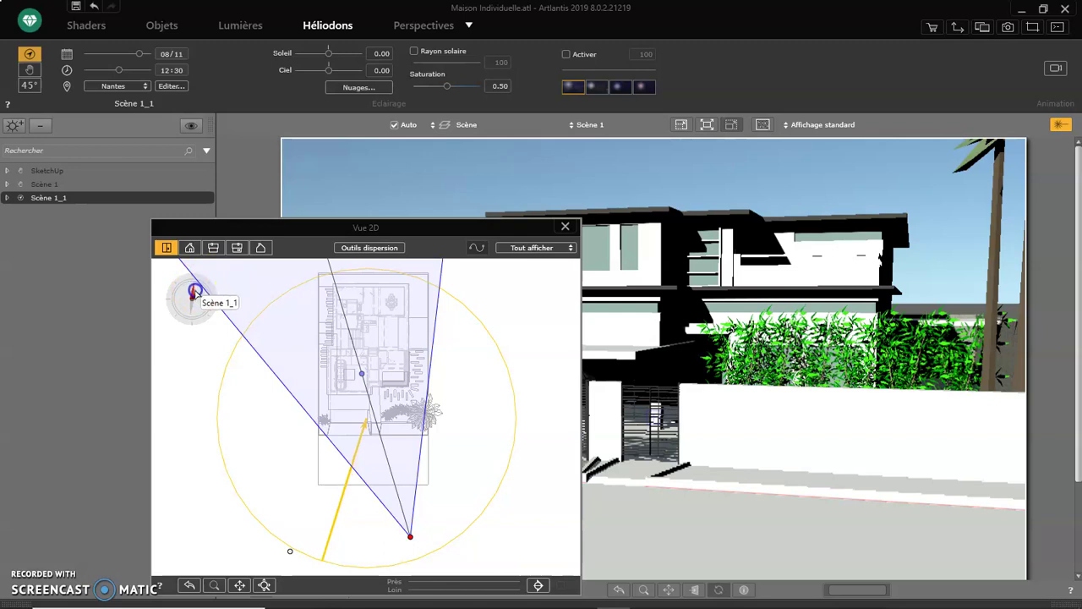
{"action": "left_click_drag", "start_coordinate": [194, 285], "coordinate": [197, 287]}
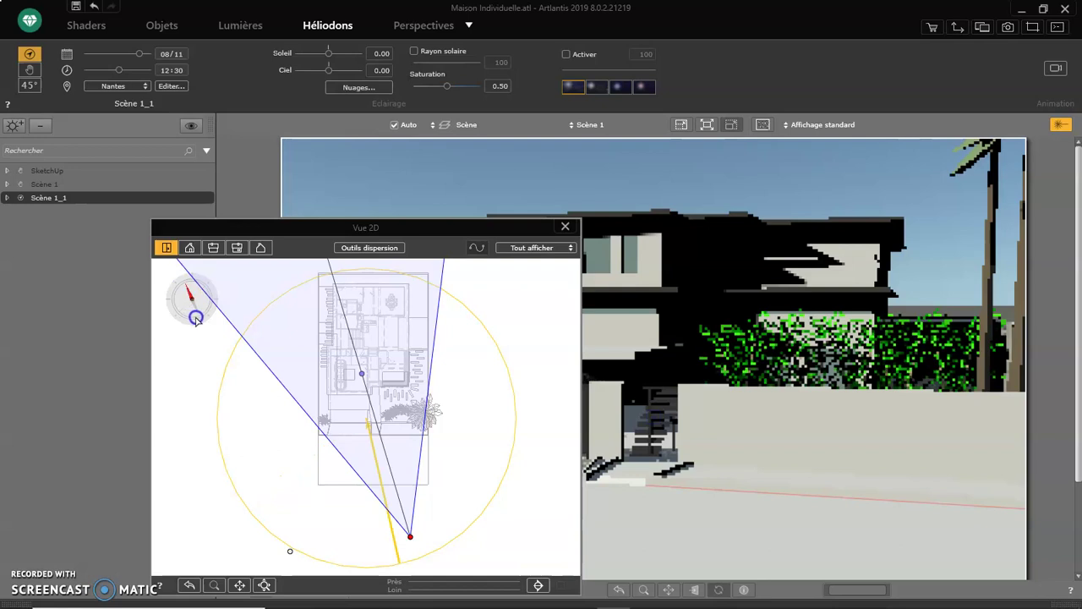
{"action": "left_click_drag", "start_coordinate": [173, 309], "coordinate": [188, 285]}
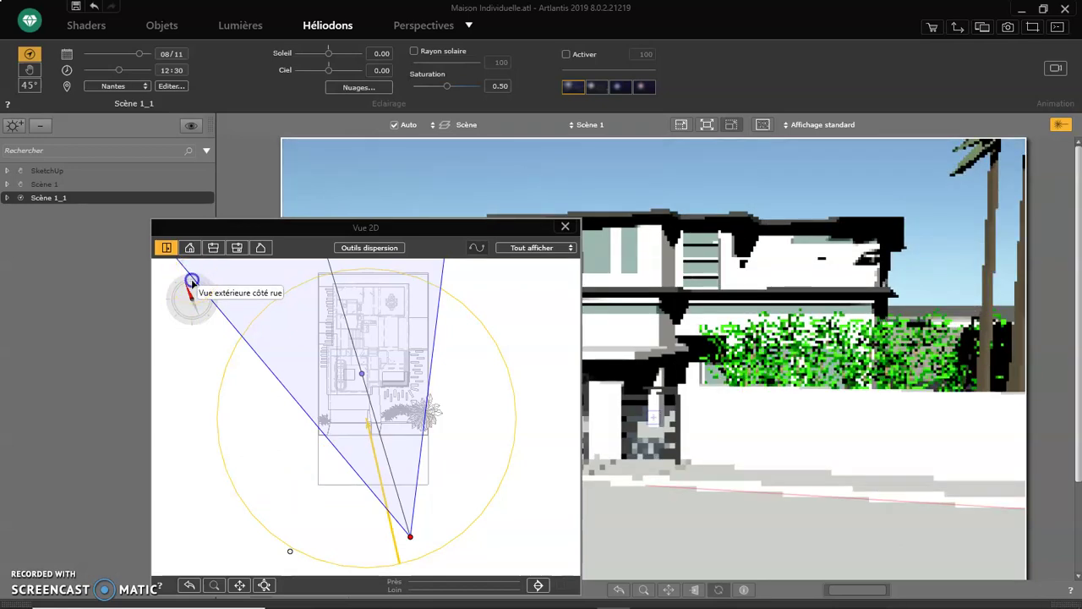
{"action": "left_click_drag", "start_coordinate": [189, 294], "coordinate": [200, 288]}
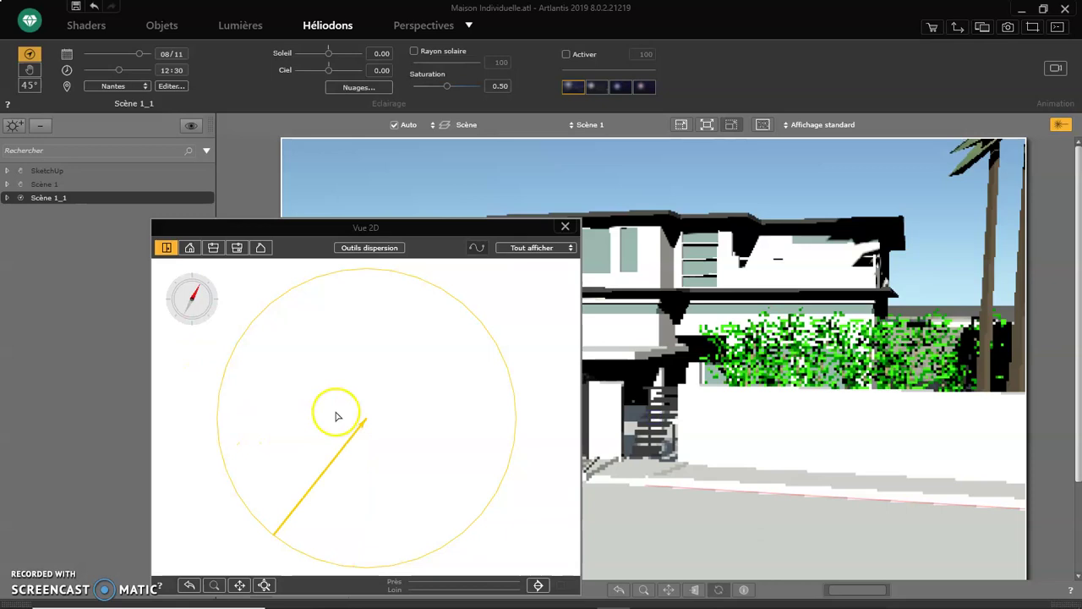
{"action": "left_click_drag", "start_coordinate": [392, 420], "coordinate": [340, 416]}
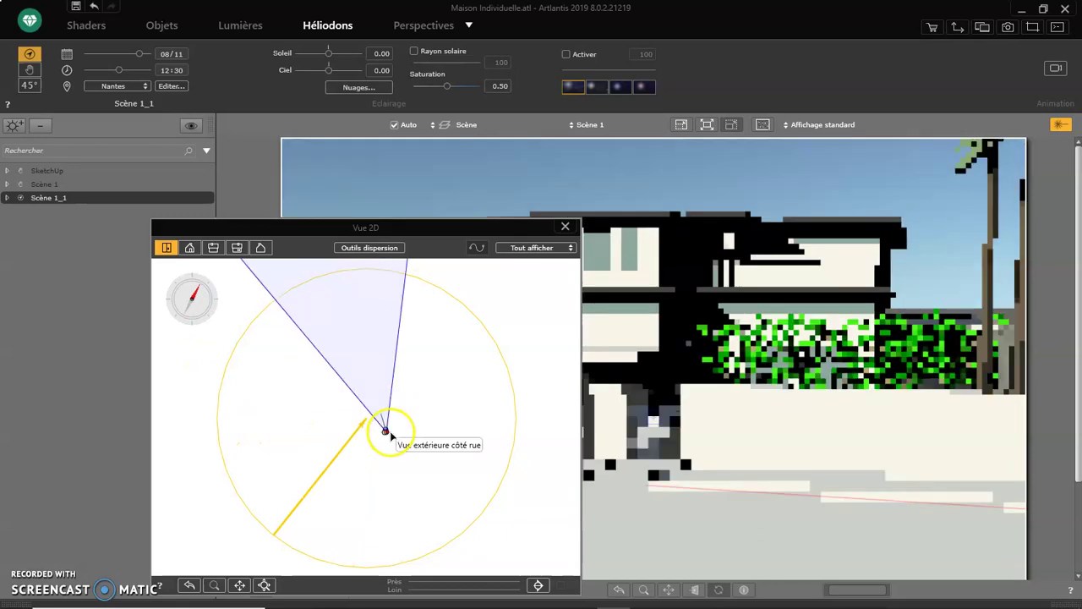
{"action": "scroll", "coordinate": [302, 402], "scroll_direction": "up", "scroll_amount": 3}
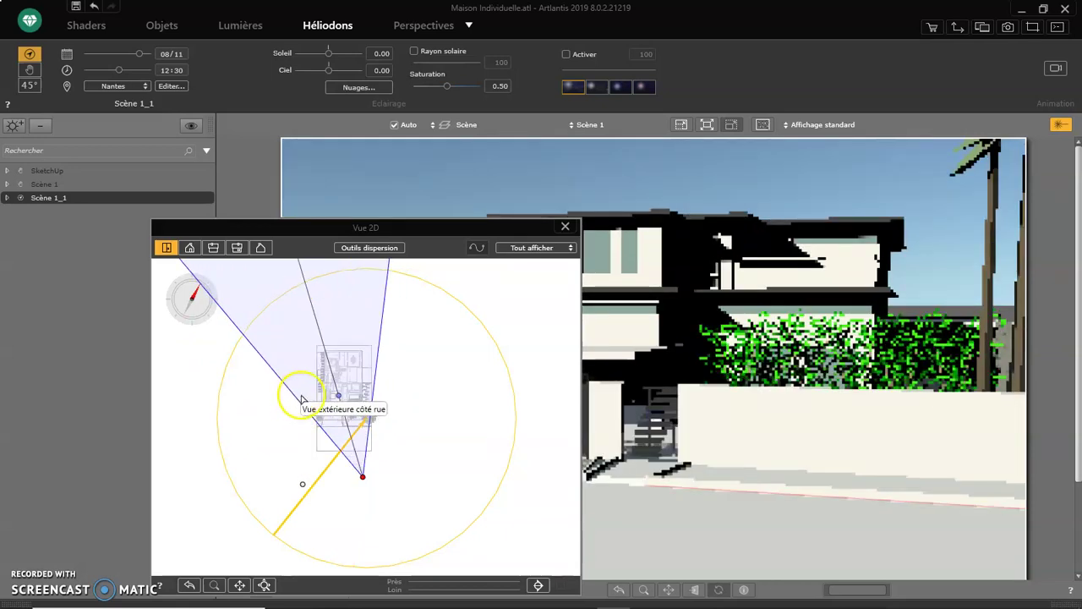
{"action": "left_click_drag", "start_coordinate": [483, 225], "coordinate": [328, 228]}
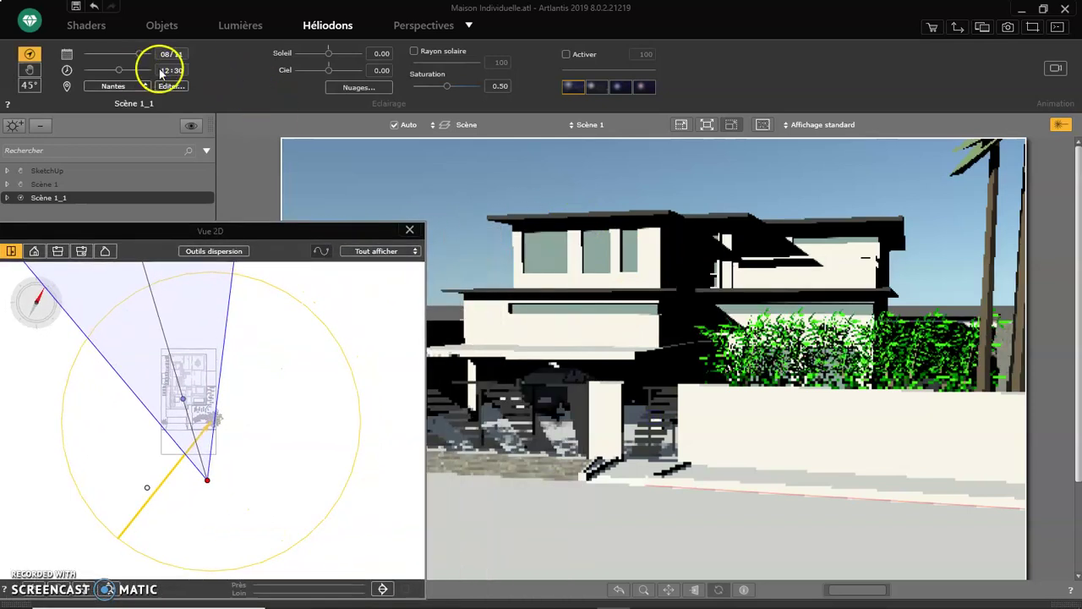
- Change the Nantes heliodon date to 8 July
{"action": "left_click", "coordinate": [183, 55]}
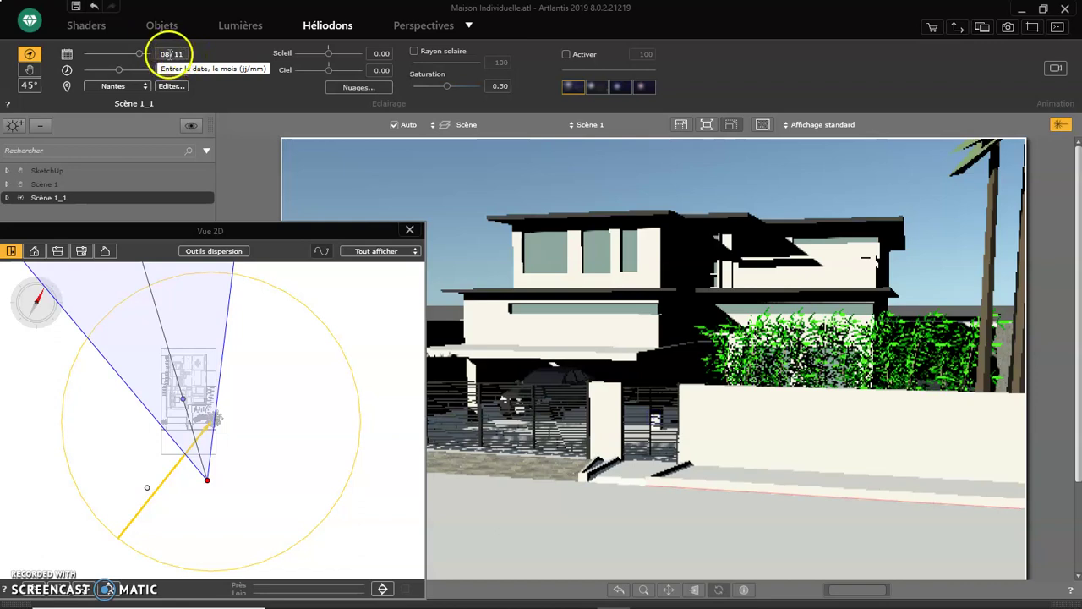
{"action": "double_click", "coordinate": [186, 56]}
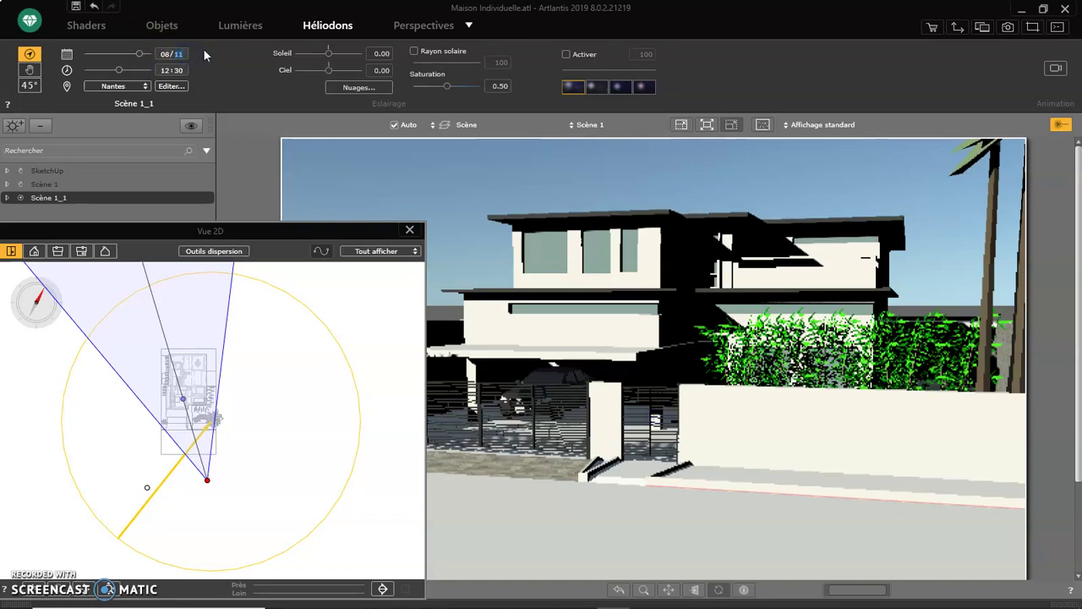
{"action": "type", "text": "07"}
{"action": "left_click_drag", "start_coordinate": [202, 48], "coordinate": [176, 52]}
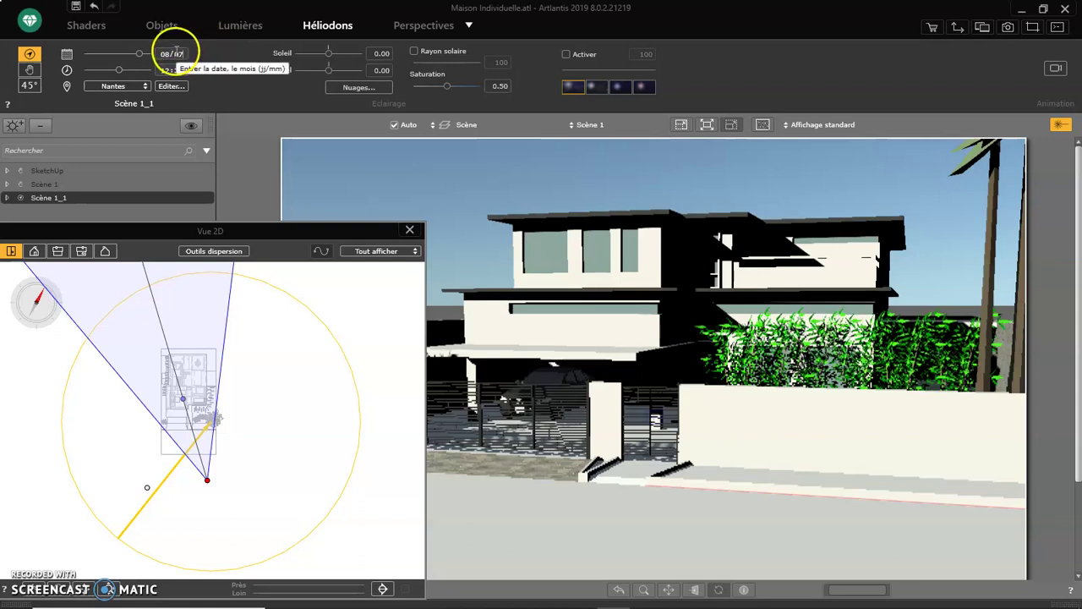
{"action": "left_click_drag", "start_coordinate": [183, 69], "coordinate": [173, 74]}
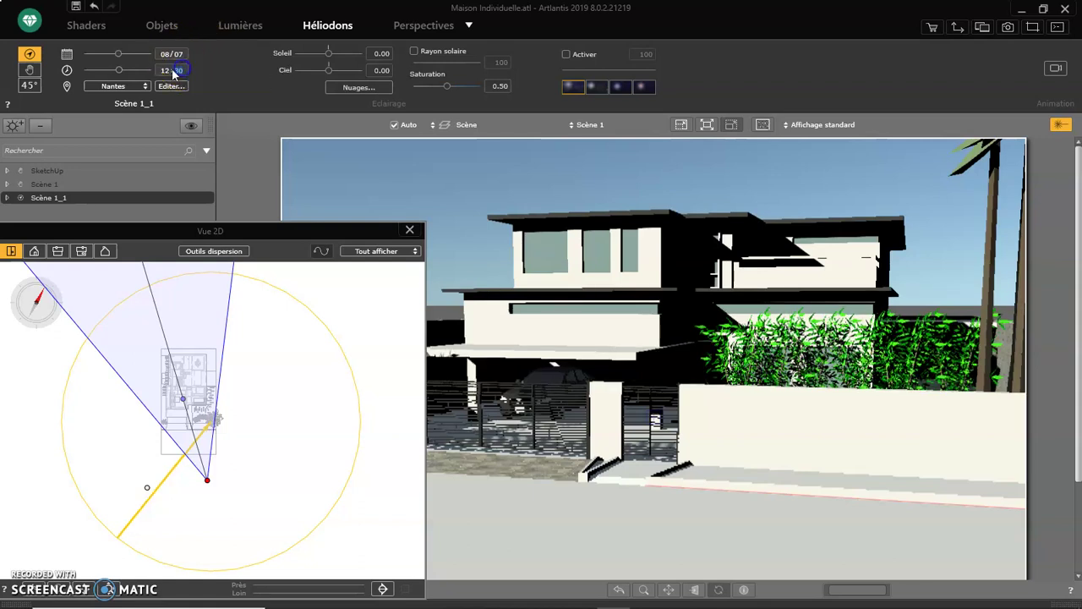
{"action": "left_click", "coordinate": [176, 51]}
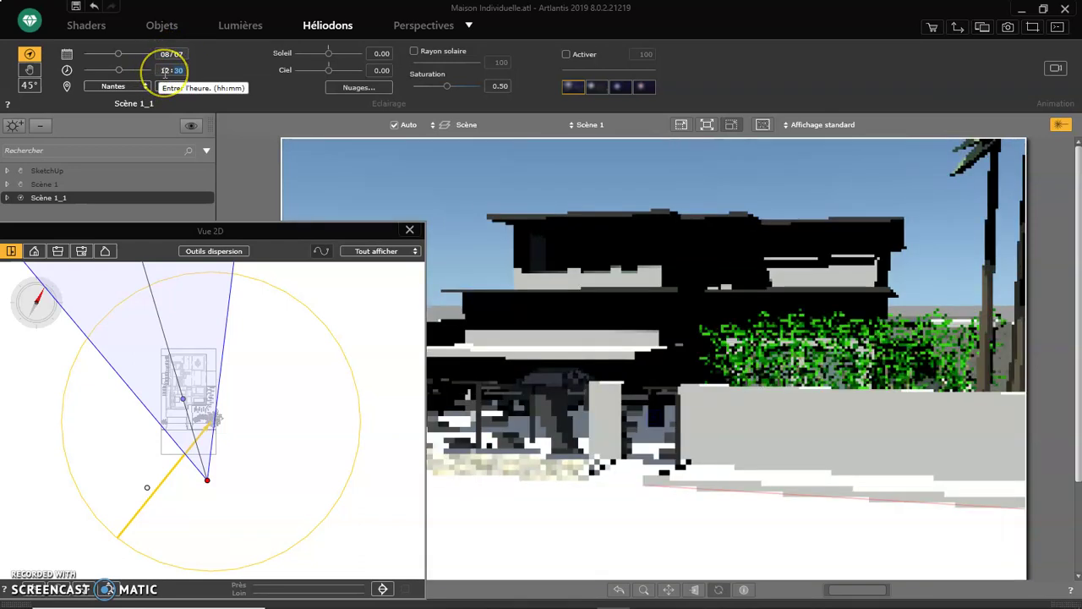
- Set the time to 15:30 and apply the afternoon sun position
{"action": "left_click", "coordinate": [213, 105]}
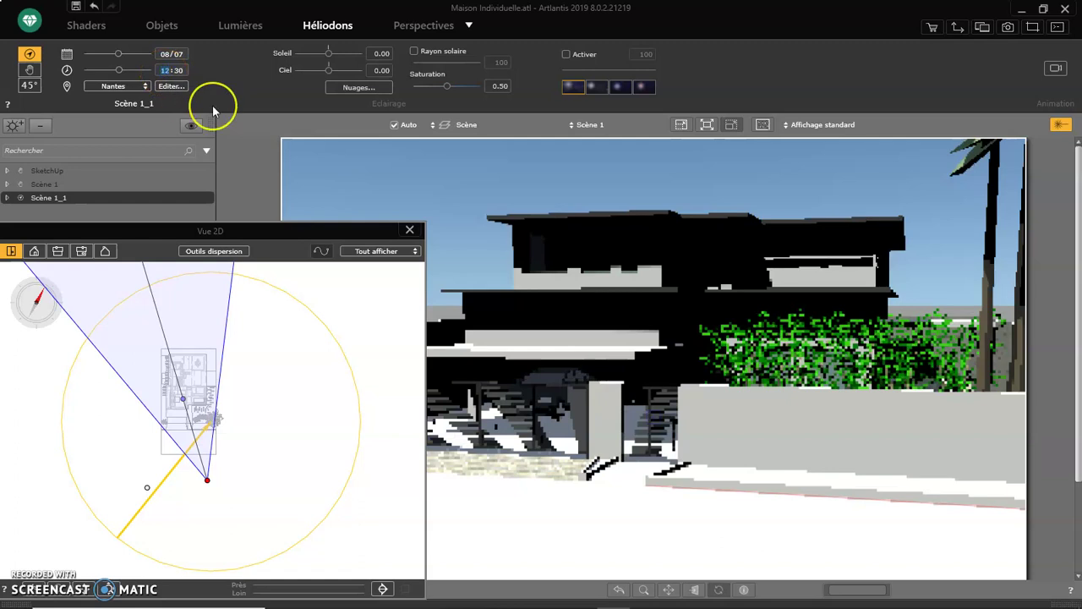
{"action": "type", "text": "5"}
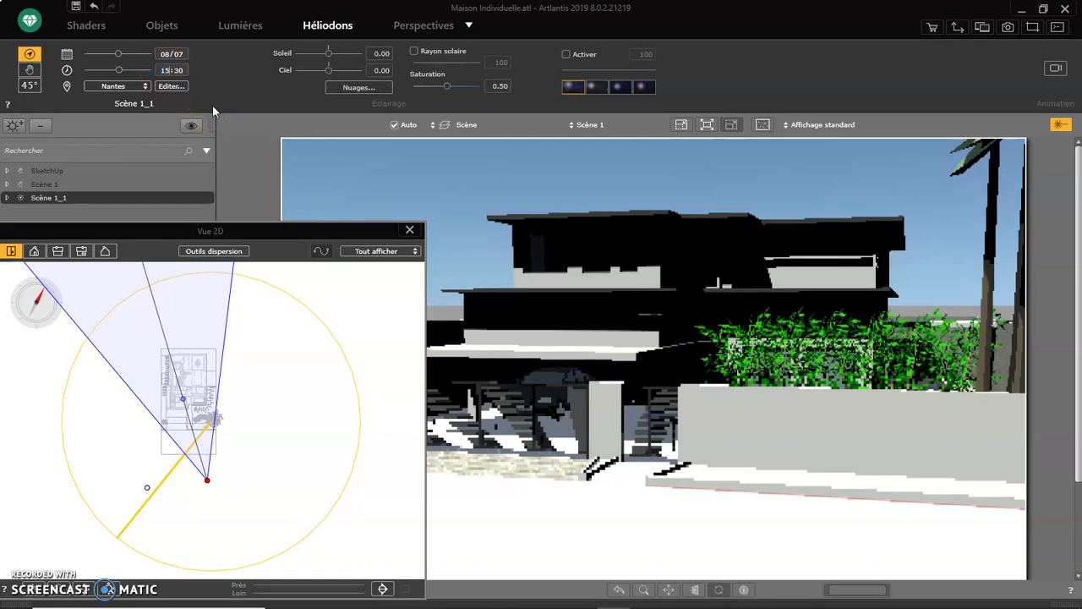
{"action": "left_click", "coordinate": [191, 94]}
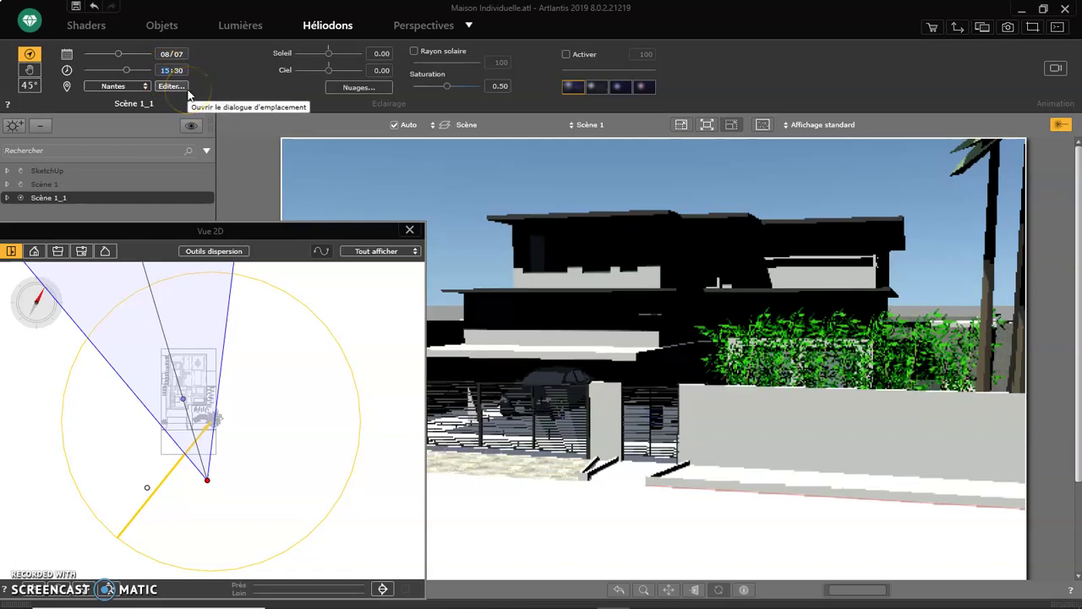
{"action": "left_click", "coordinate": [247, 314]}
{"action": "left_click", "coordinate": [201, 479]}
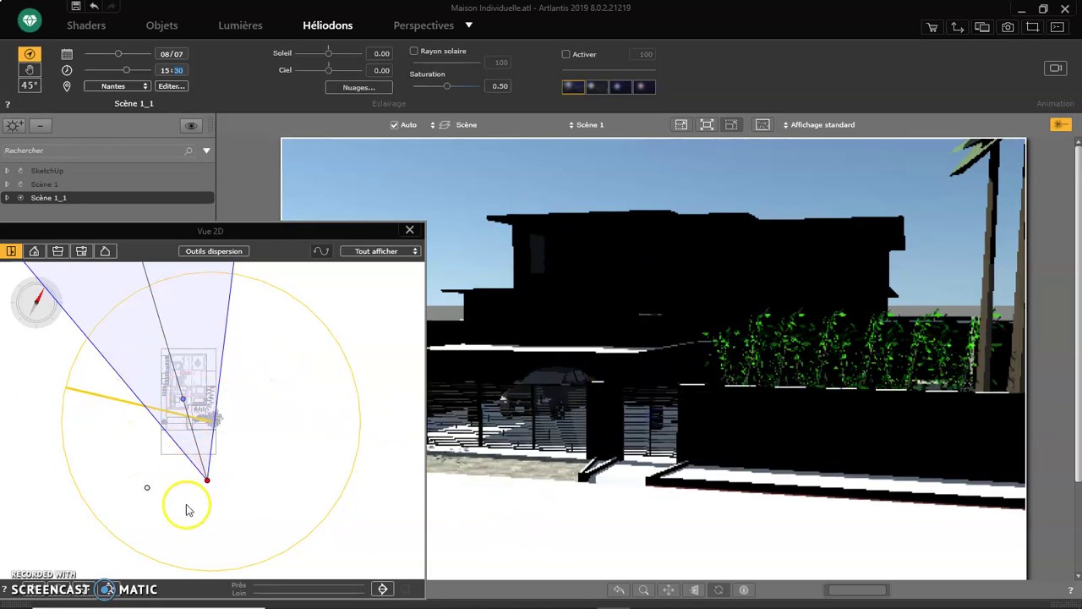
- Inspect the afternoon sun angle in front and side elevations, then close the 2D view
{"action": "left_click_drag", "start_coordinate": [193, 237], "coordinate": [274, 219]}
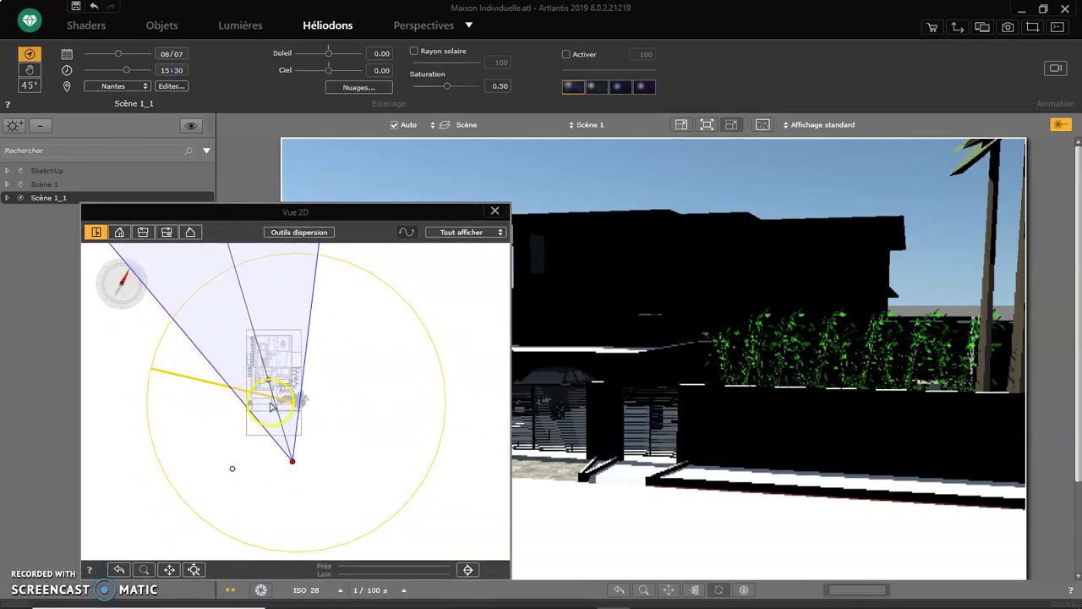
{"action": "left_click", "coordinate": [119, 234]}
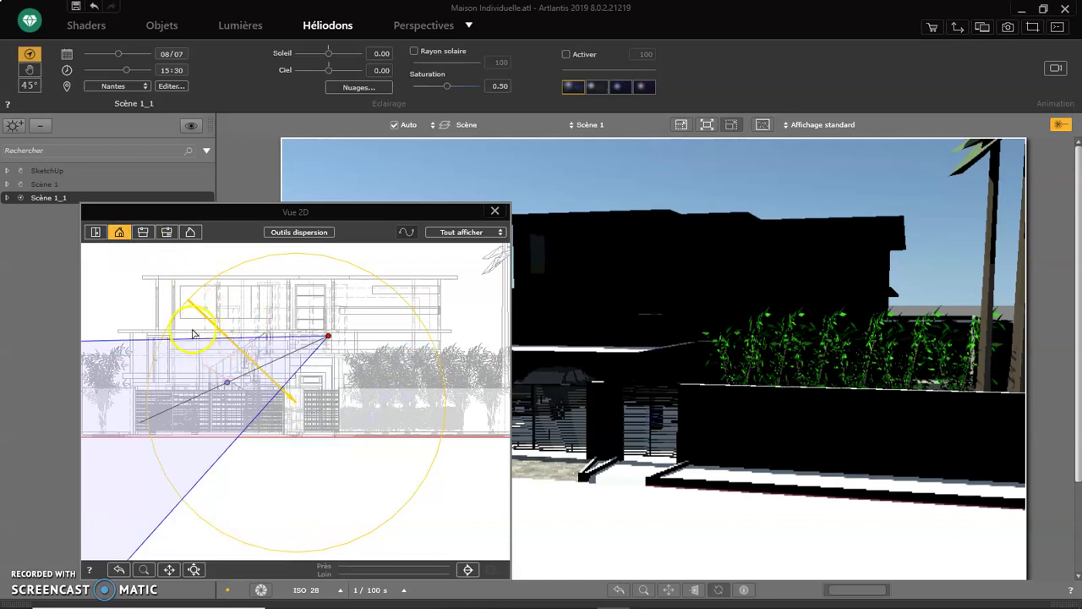
{"action": "scroll", "coordinate": [177, 321], "scroll_direction": "down", "scroll_amount": 3}
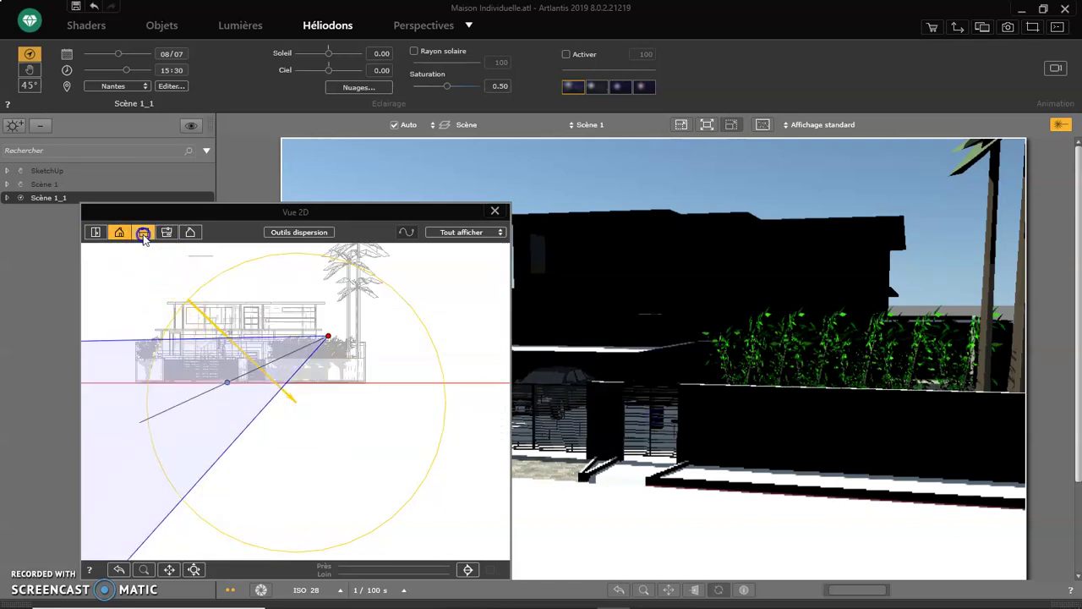
{"action": "left_click", "coordinate": [143, 231]}
{"action": "scroll", "coordinate": [259, 406], "scroll_direction": "down", "scroll_amount": 3}
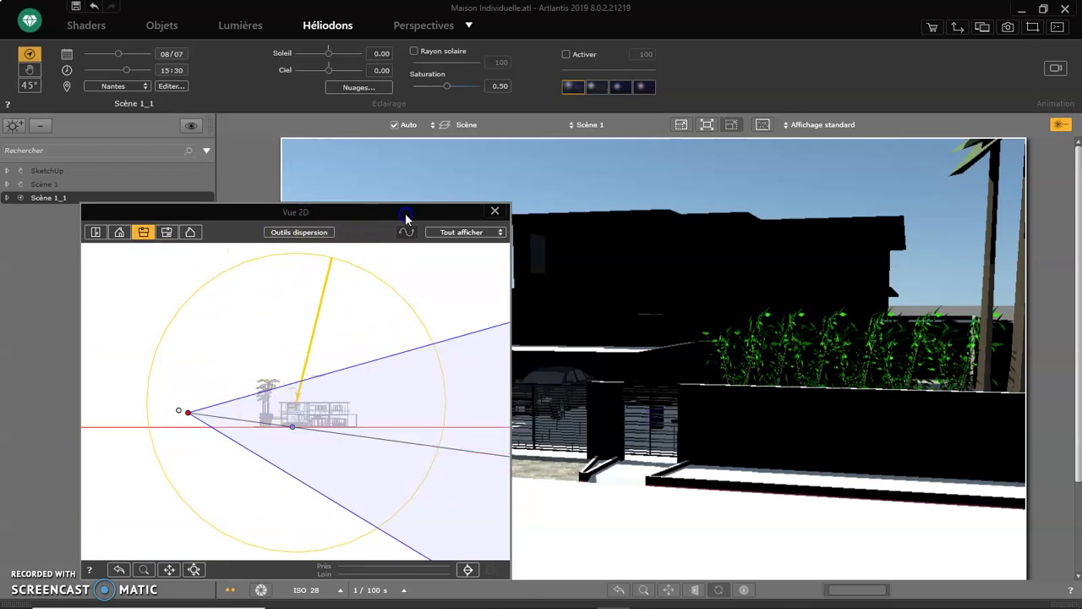
{"action": "left_click_drag", "start_coordinate": [406, 217], "coordinate": [359, 225]}
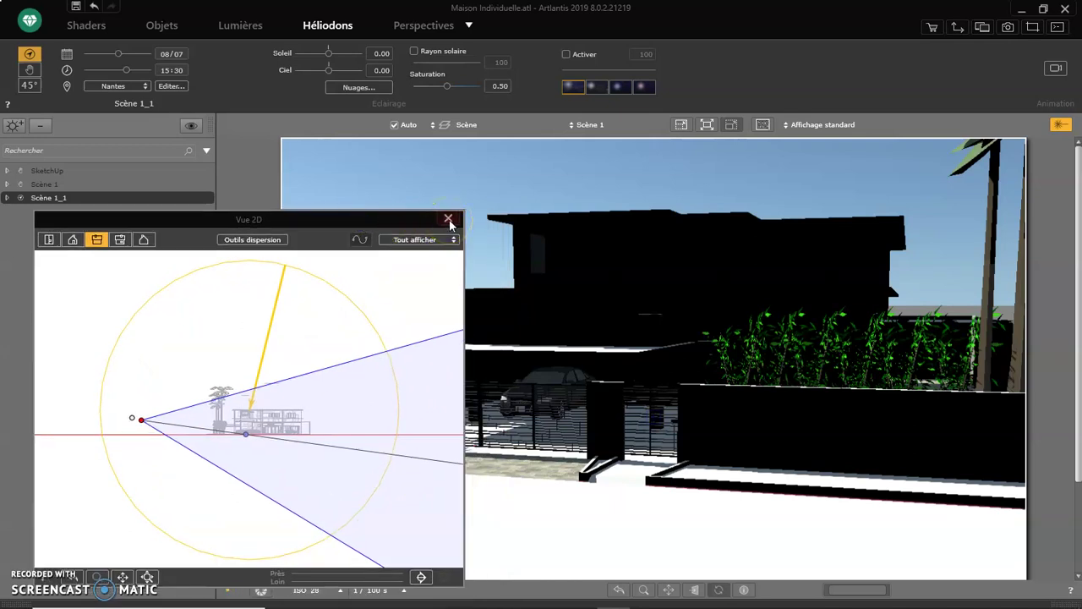
{"action": "left_click", "coordinate": [448, 220]}
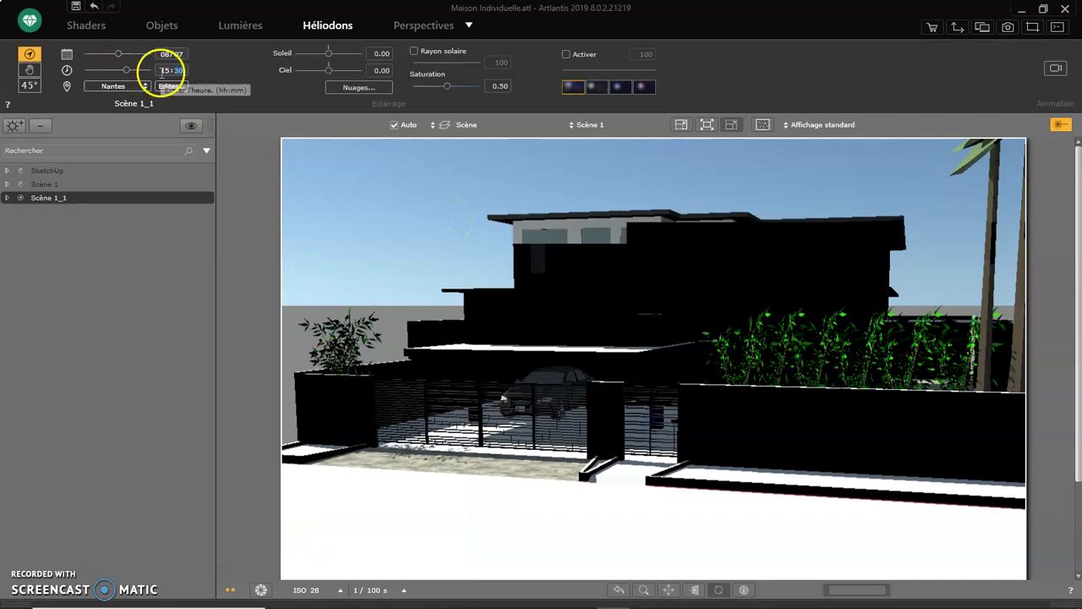
- Change the heliodon time to 10:30
{"action": "left_click", "coordinate": [194, 100]}
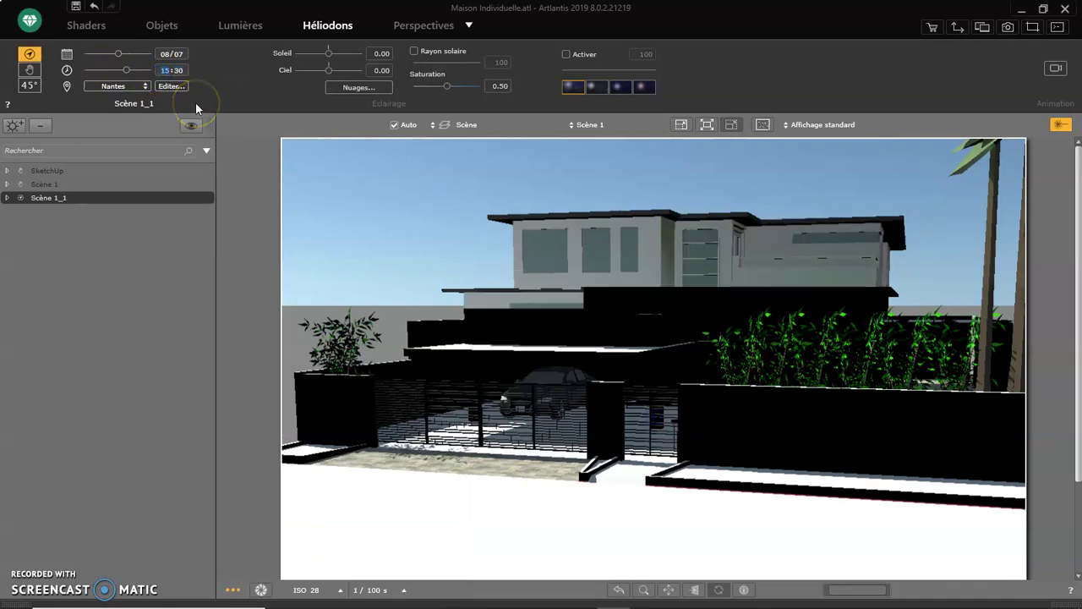
{"action": "type", "text": "10"}
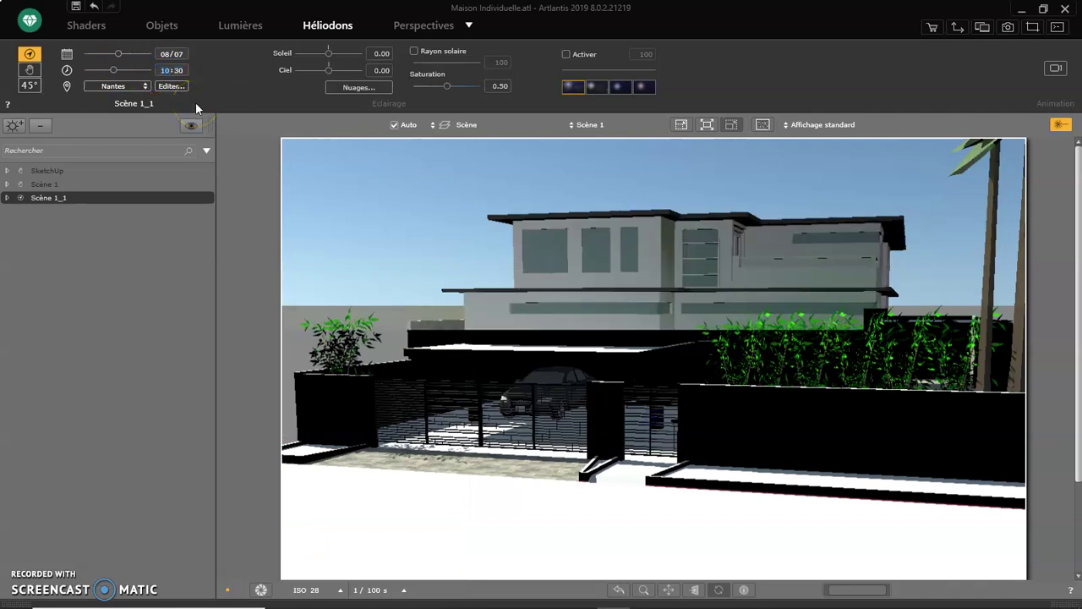
{"action": "key", "text": "Return"}
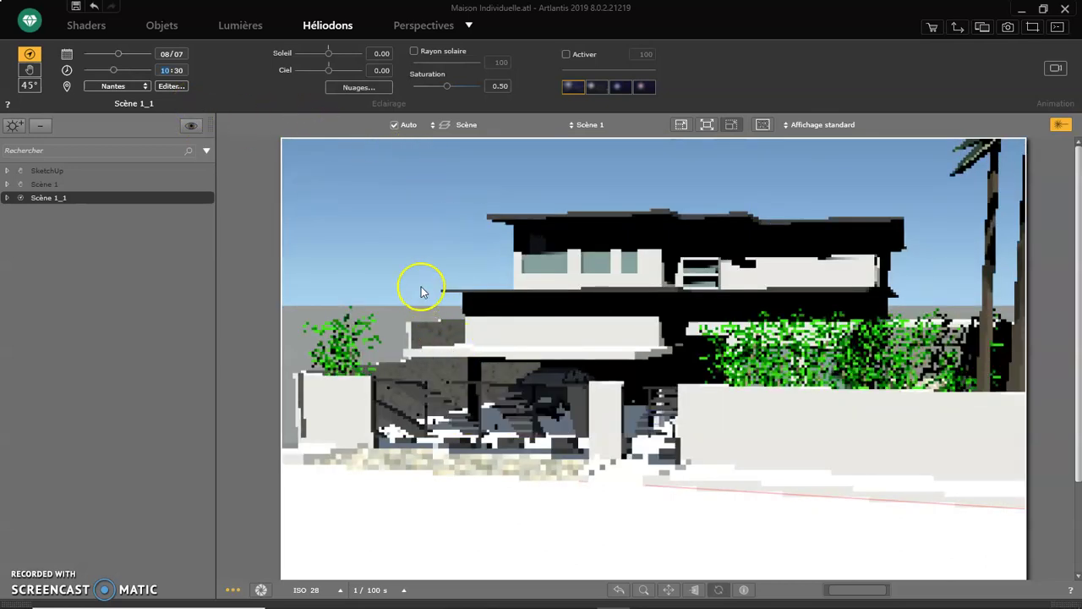
- Rename the Scène 1_1 heliodon to 'Nantes Matin'
{"action": "double_click", "coordinate": [66, 200]}
{"action": "type", "text": "Nantes Ma"}
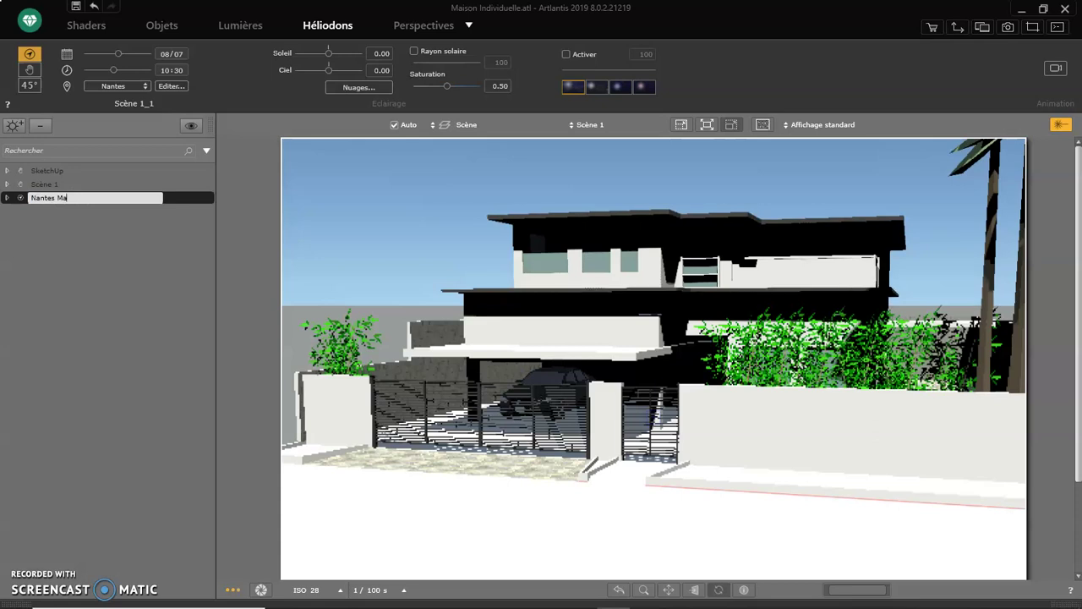
{"action": "type", "text": "tin"}
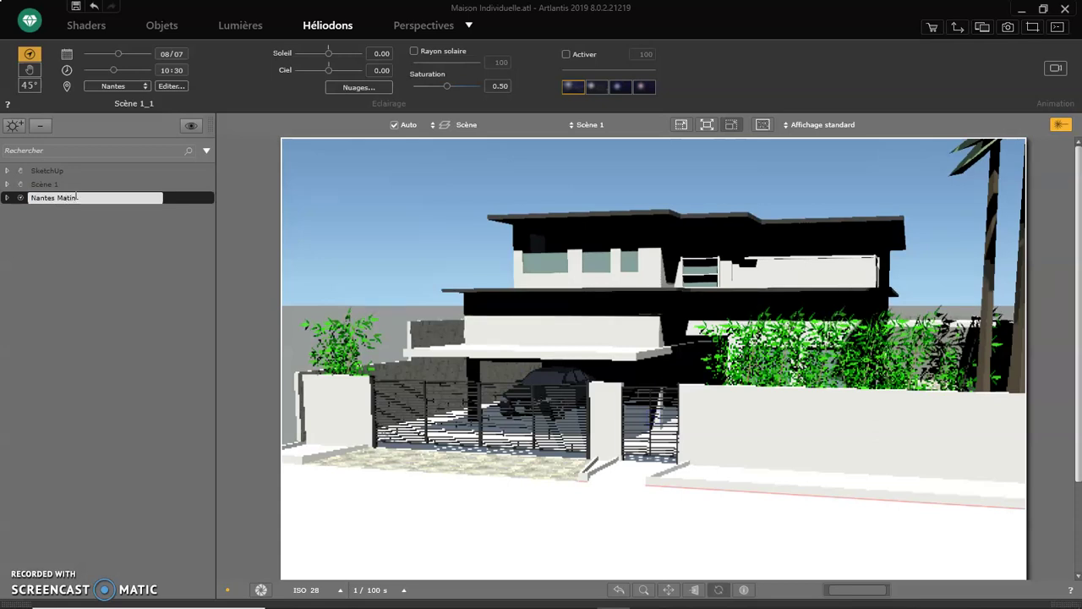
{"action": "key", "text": "Return"}
{"action": "left_click", "coordinate": [78, 202]}
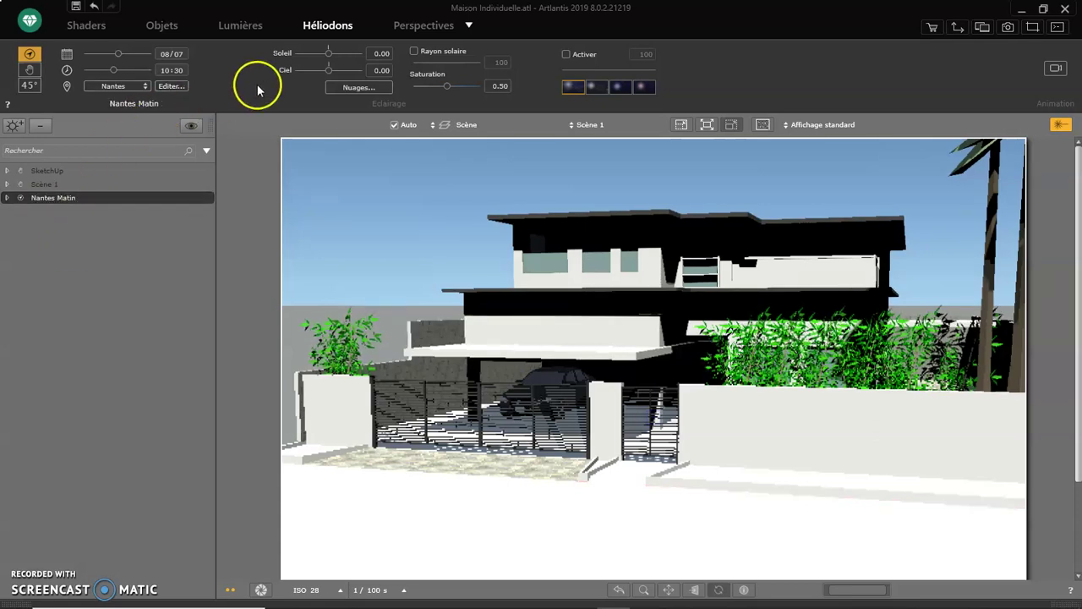
- Drop the Soleil slider to -51.11 and the Ciel slider to about -46.67
{"action": "left_click", "coordinate": [329, 55]}
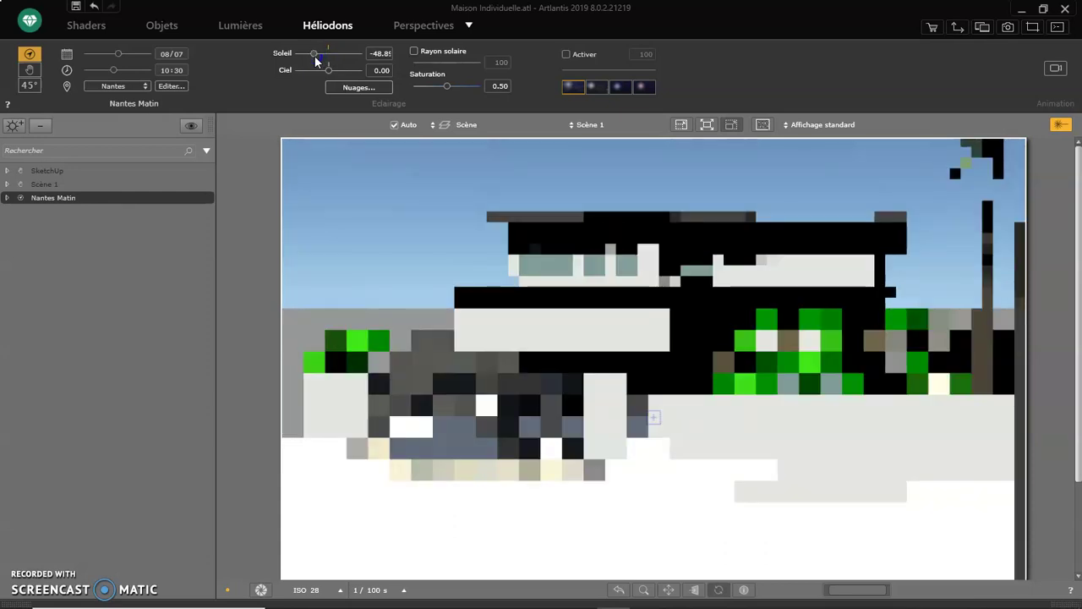
{"action": "left_click_drag", "start_coordinate": [312, 59], "coordinate": [313, 57]}
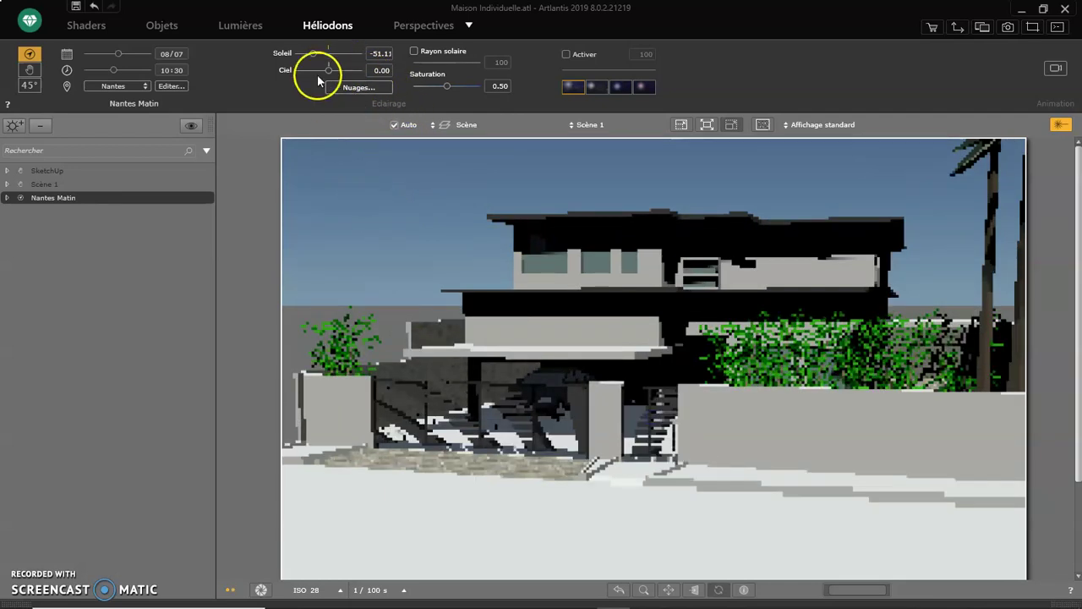
{"action": "left_click_drag", "start_coordinate": [329, 75], "coordinate": [322, 74]}
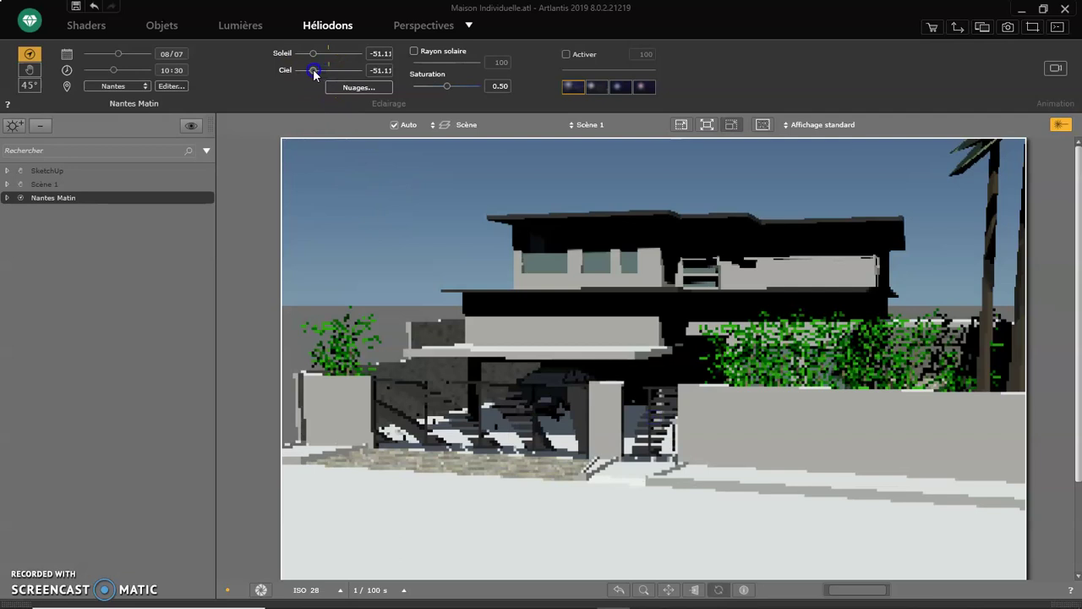
{"action": "left_click_drag", "start_coordinate": [314, 74], "coordinate": [316, 75]}
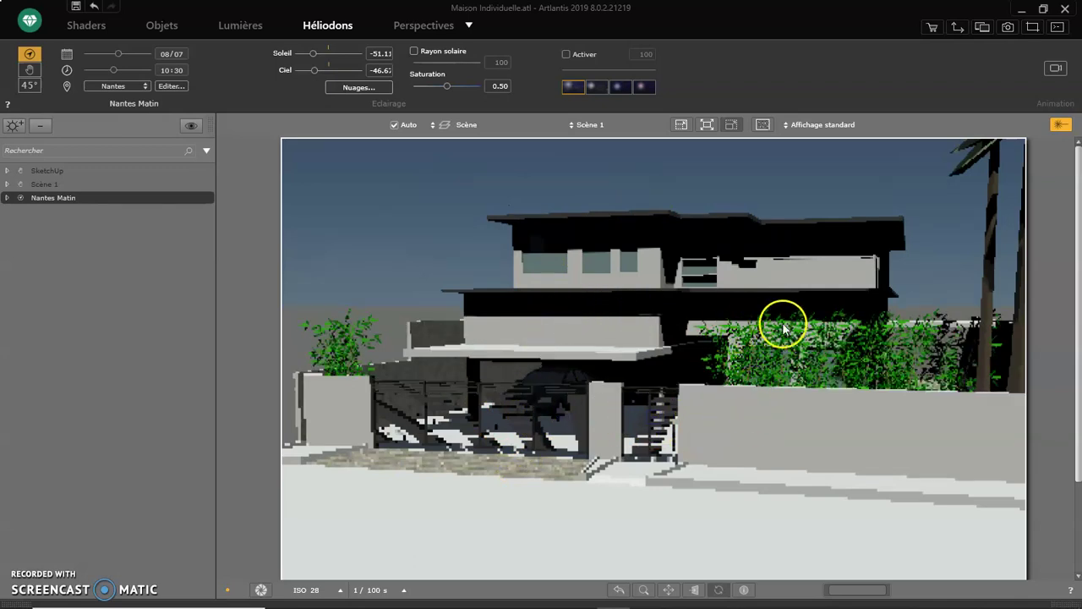
- Turn on clouds, remove the stratus entirely and reduce sky pollution to 14
{"action": "left_click", "coordinate": [356, 85]}
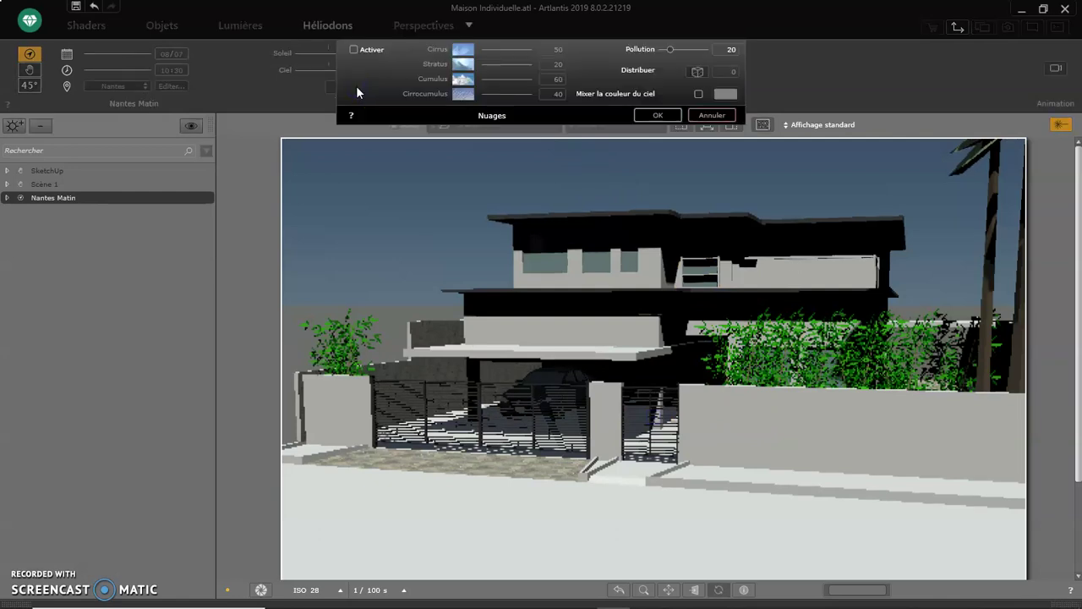
{"action": "left_click", "coordinate": [354, 49]}
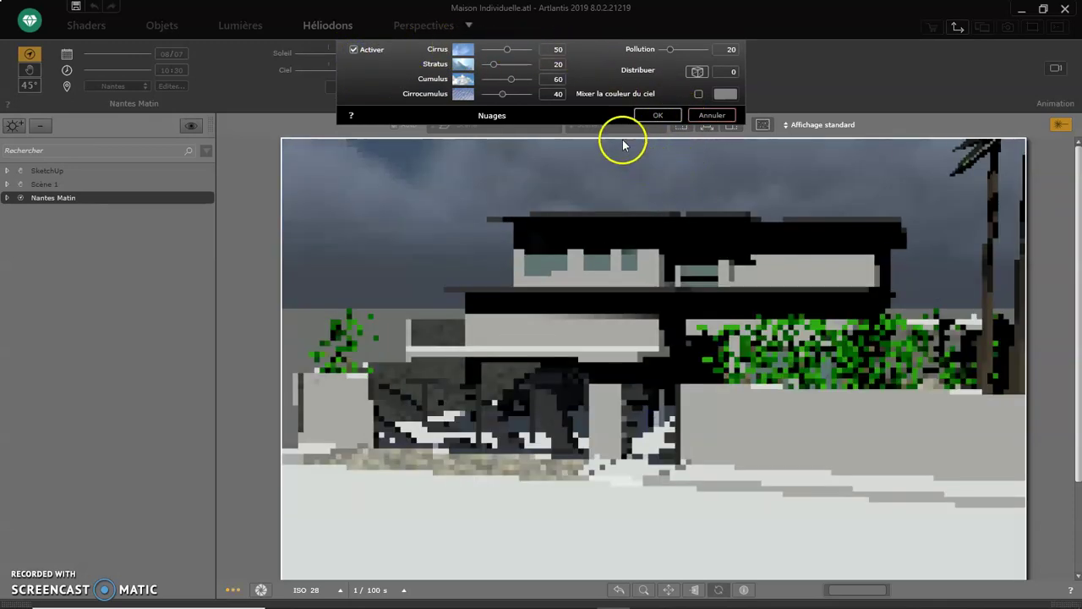
{"action": "mouse_move", "coordinate": [495, 64]}
{"action": "left_mouse_down"}
{"action": "mouse_move", "coordinate": [478, 79]}
{"action": "mouse_move", "coordinate": [495, 93]}
{"action": "left_mouse_up"}
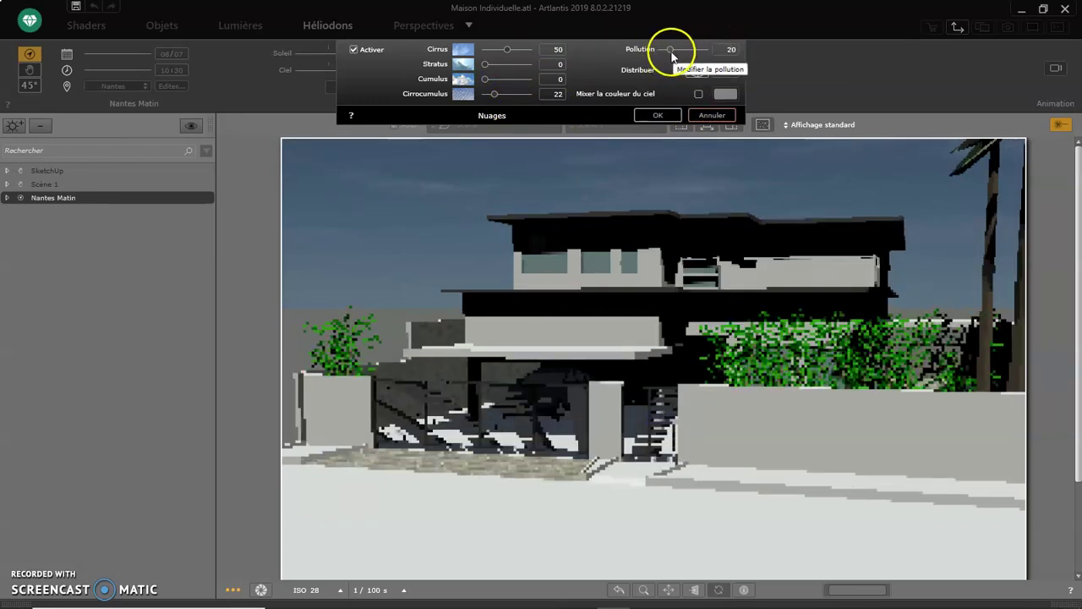
{"action": "left_click_drag", "start_coordinate": [672, 49], "coordinate": [666, 50]}
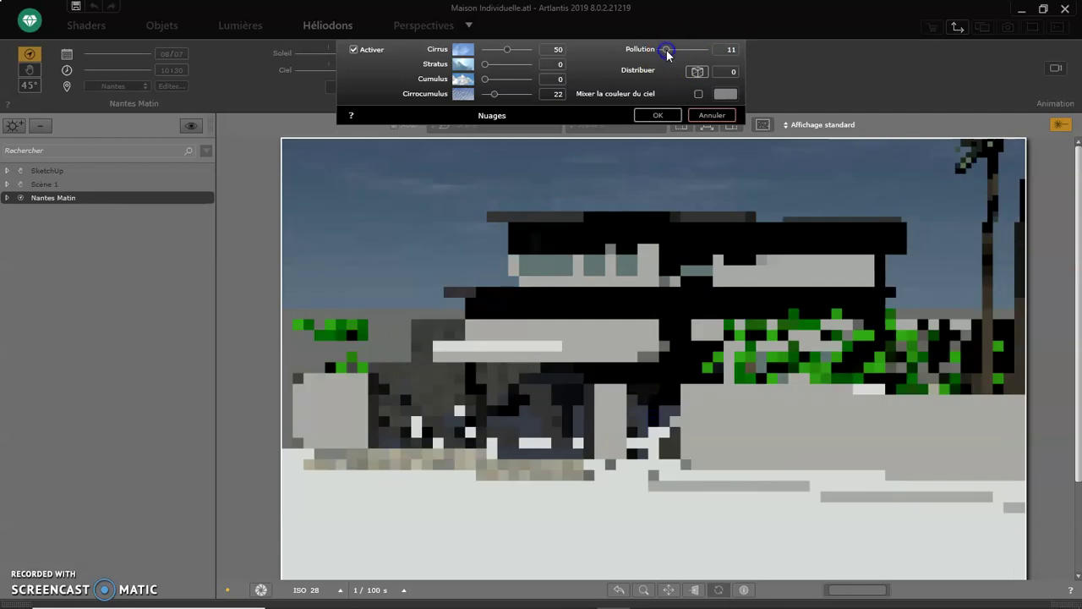
- Mix a custom magenta colour into the sky
{"action": "left_click", "coordinate": [699, 95]}
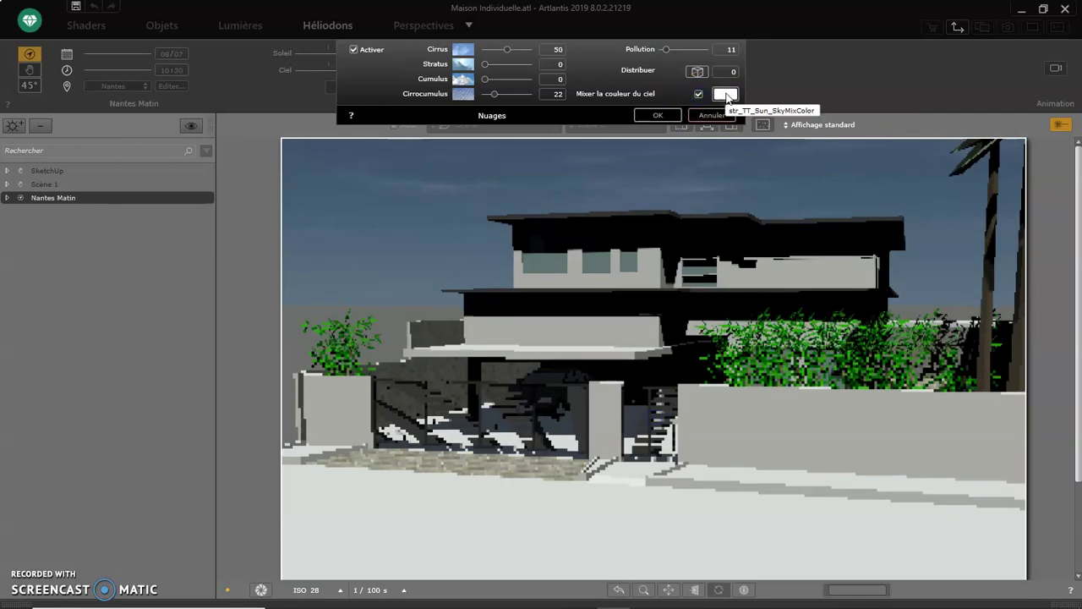
{"action": "left_click", "coordinate": [725, 94]}
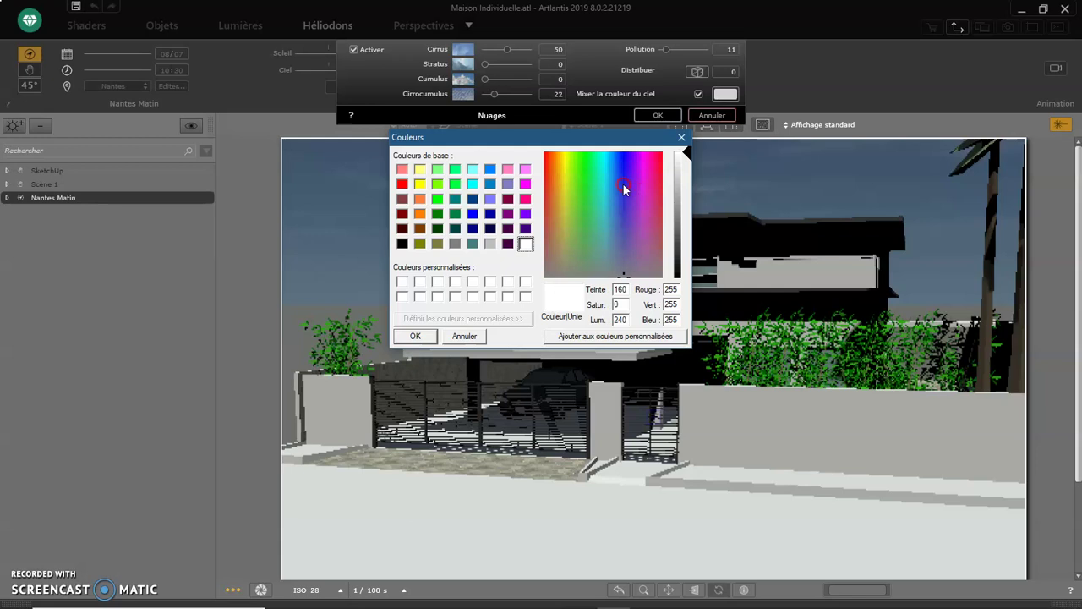
{"action": "left_click", "coordinate": [646, 179]}
{"action": "left_click_drag", "start_coordinate": [683, 154], "coordinate": [683, 216]}
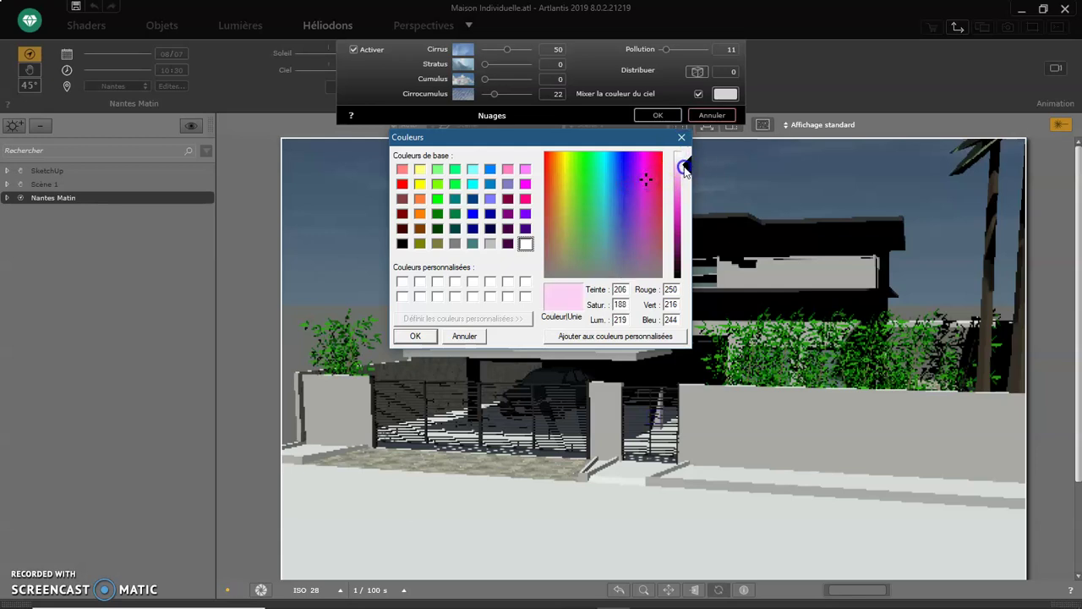
{"action": "left_click", "coordinate": [422, 337]}
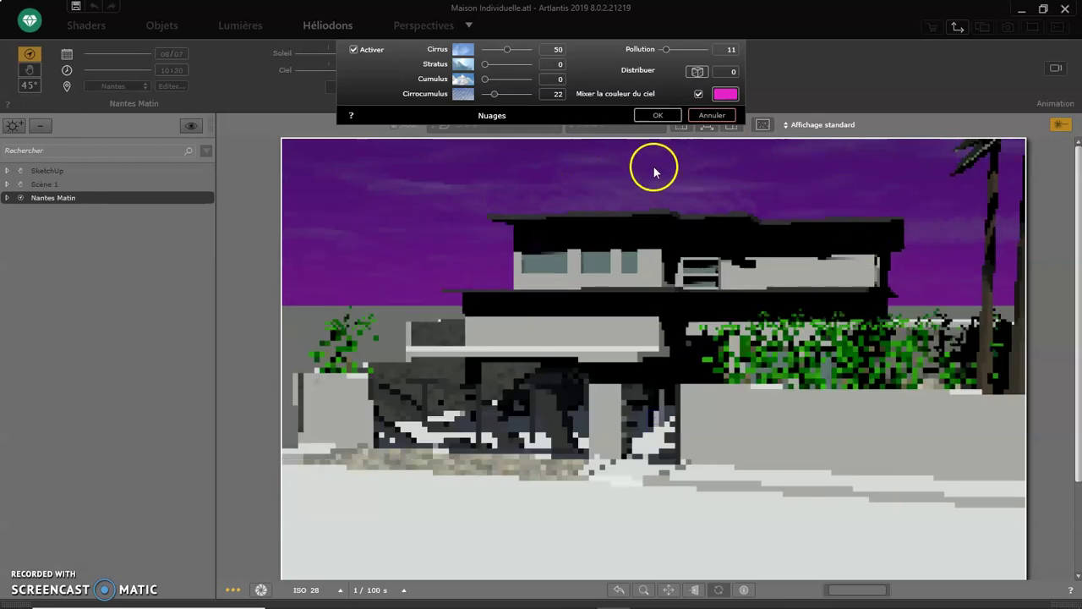
- Turn sky colour mixing back off, set cloud distribution to 10 and confirm
{"action": "left_click", "coordinate": [698, 94]}
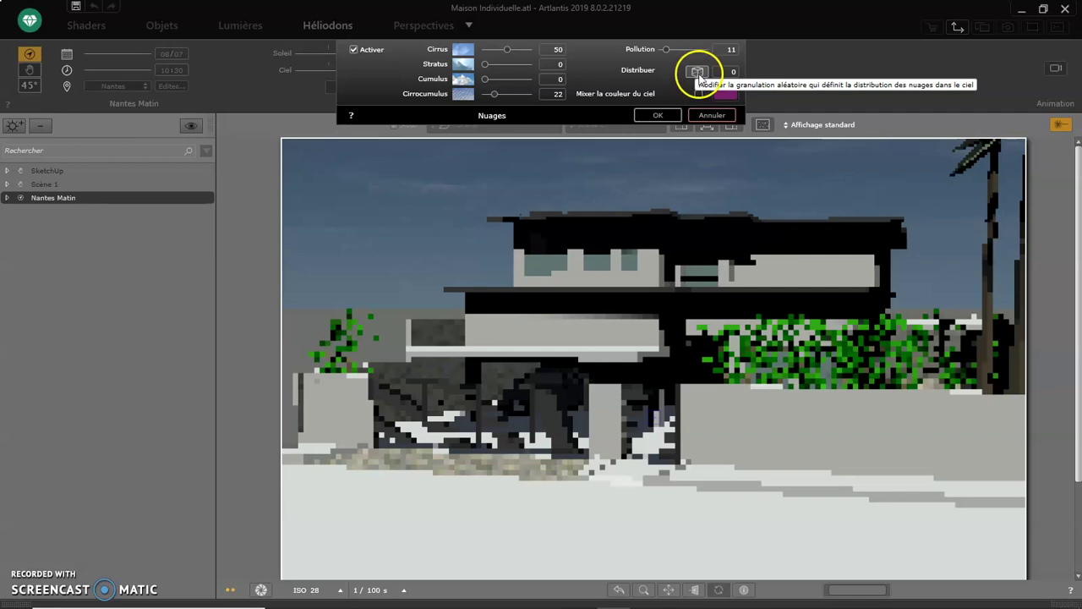
{"action": "left_click", "coordinate": [698, 77]}
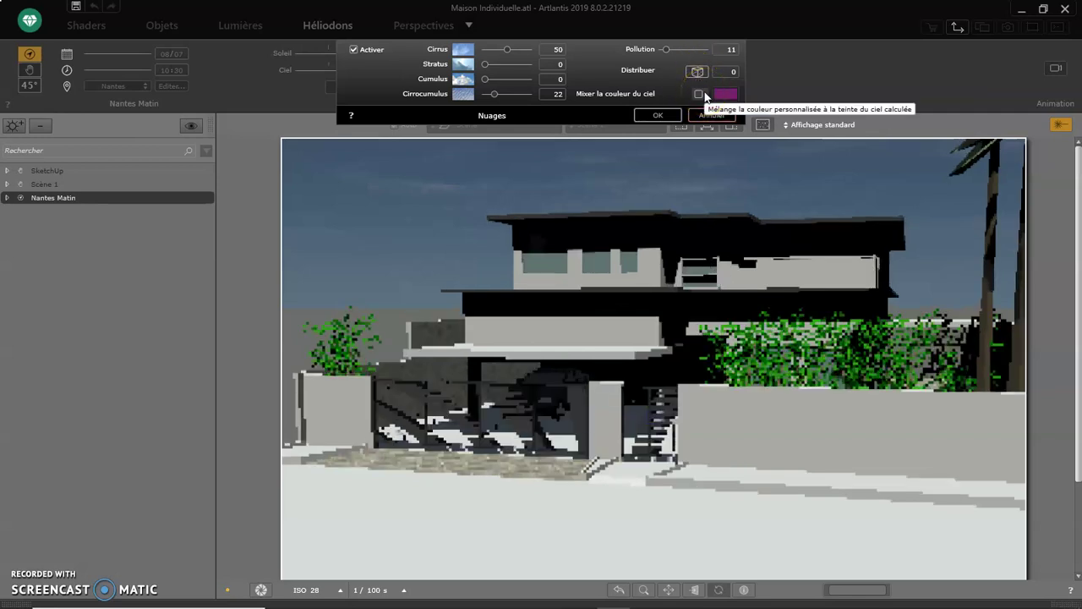
{"action": "left_click", "coordinate": [702, 94]}
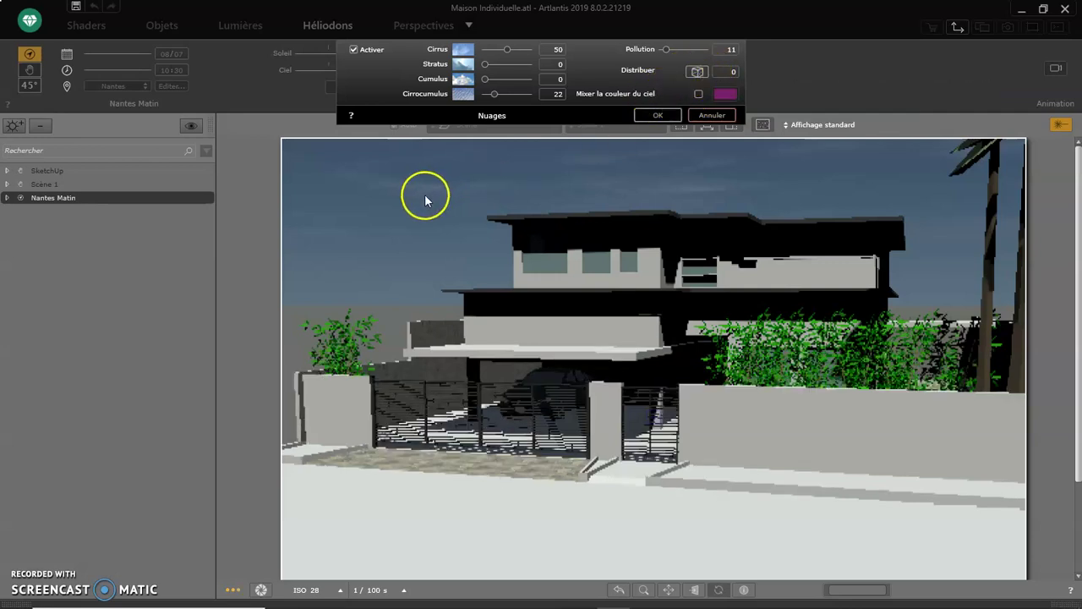
{"action": "left_click", "coordinate": [697, 72]}
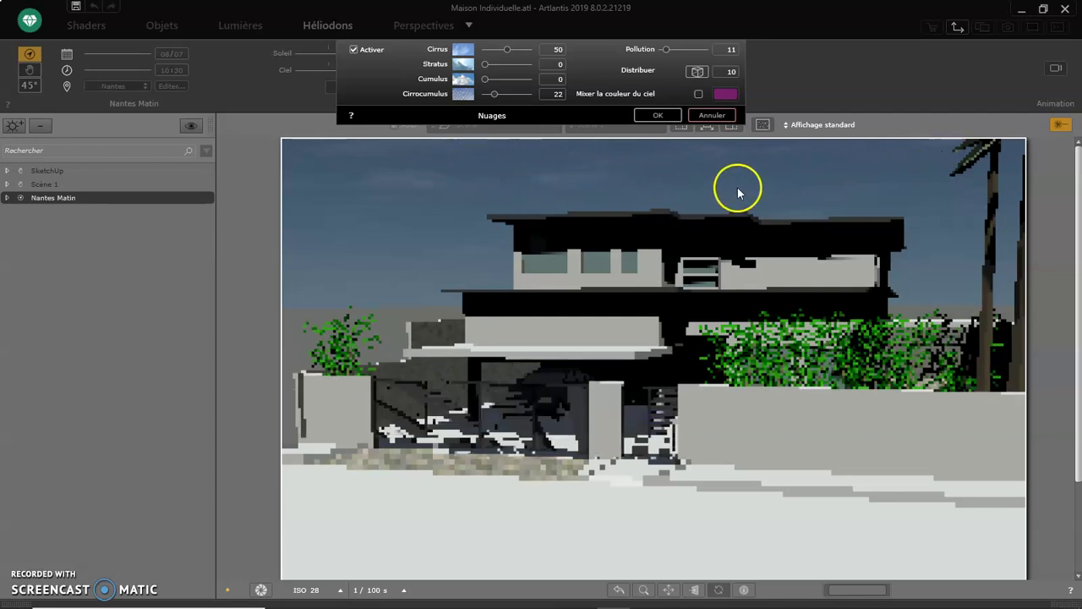
{"action": "left_click", "coordinate": [652, 113]}
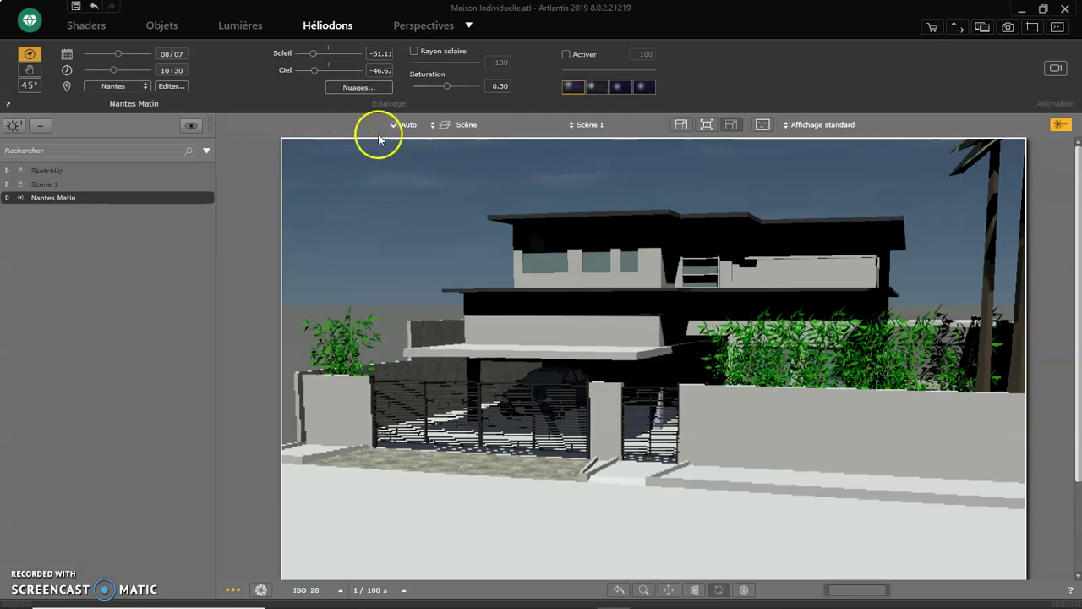
- Enable Rayon solaire and bring its intensity down from about 32 to 8
{"action": "left_click", "coordinate": [413, 53]}
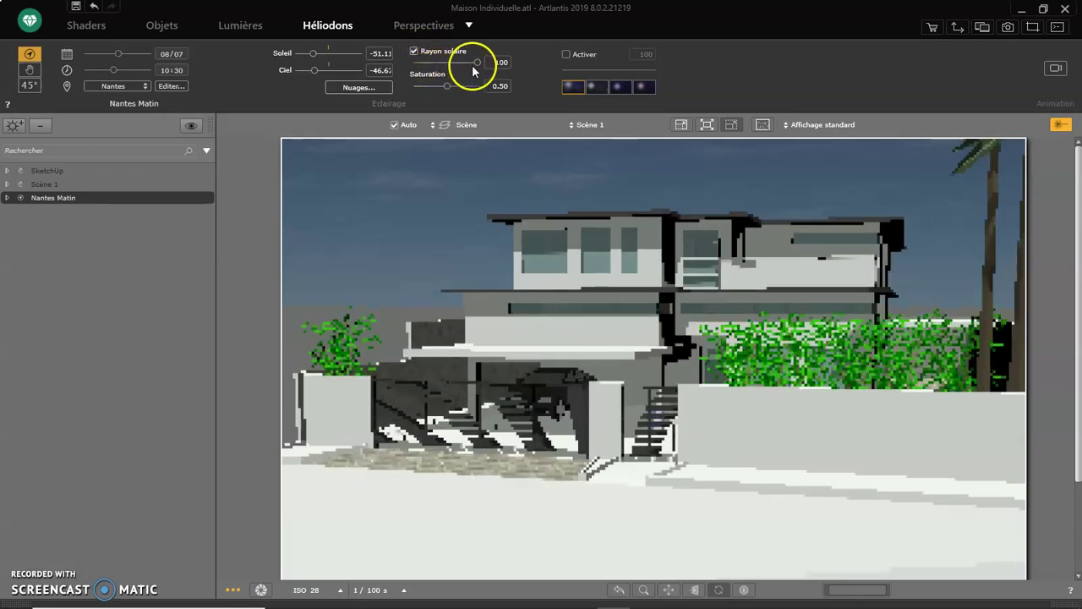
{"action": "left_click", "coordinate": [476, 63]}
{"action": "left_click_drag", "start_coordinate": [447, 61], "coordinate": [434, 61]}
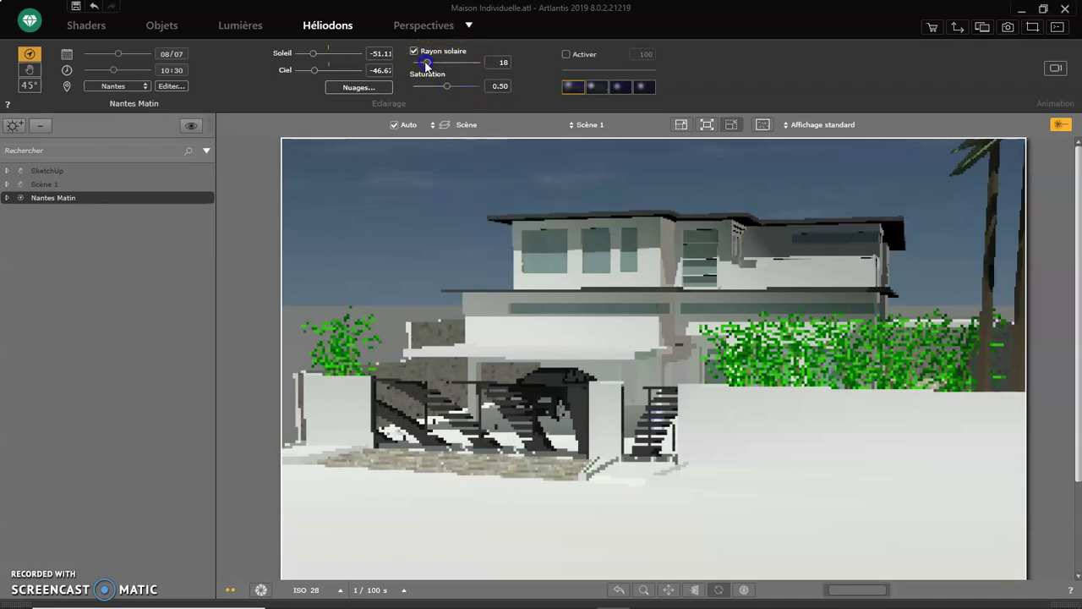
{"action": "left_click_drag", "start_coordinate": [426, 65], "coordinate": [421, 65]}
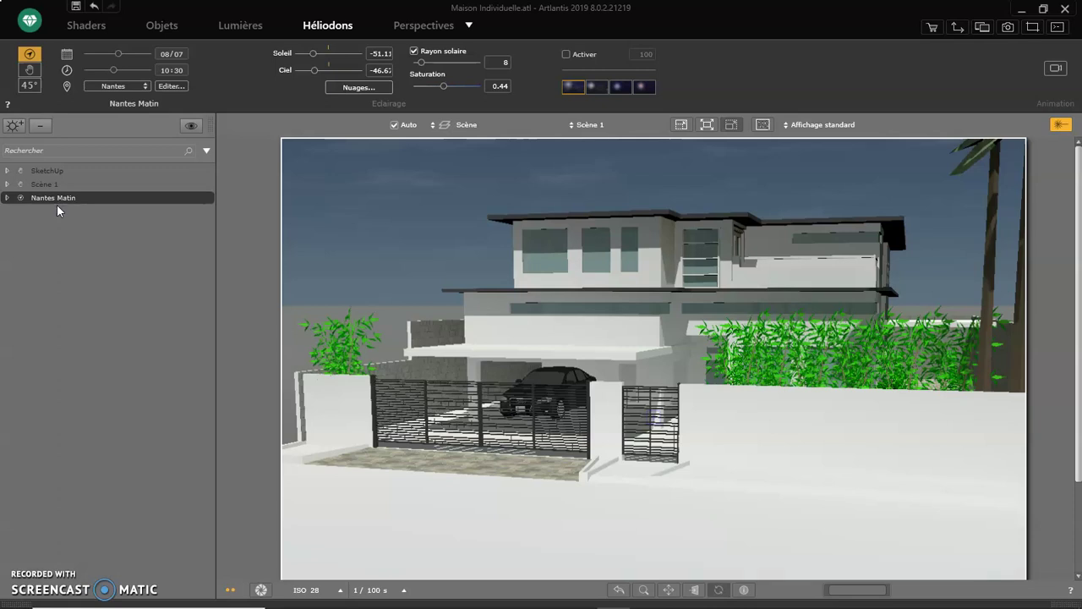
- Copy Nantes Matin into an active heliodon named 'Soleil Manuel' using a manual sun
{"action": "left_click", "coordinate": [14, 126]}
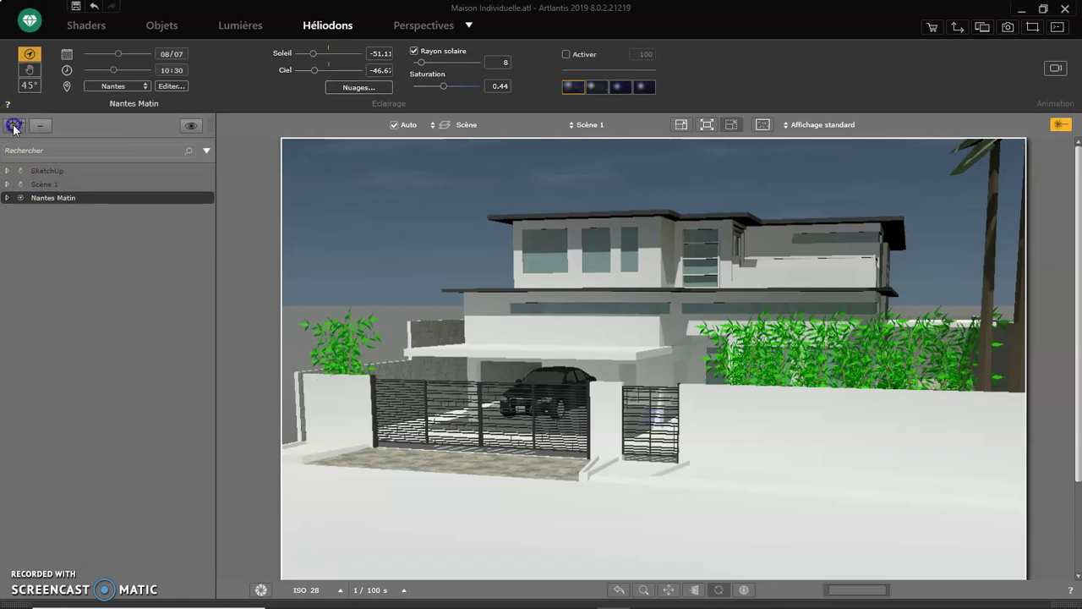
{"action": "right_click", "coordinate": [53, 211]}
{"action": "left_click", "coordinate": [99, 223]}
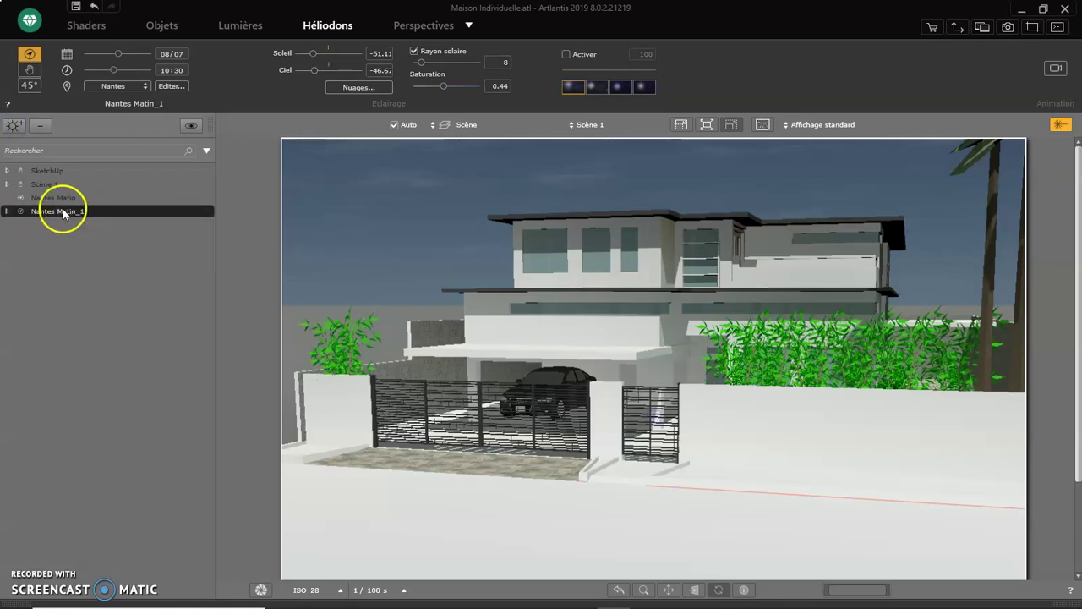
{"action": "double_click", "coordinate": [64, 211]}
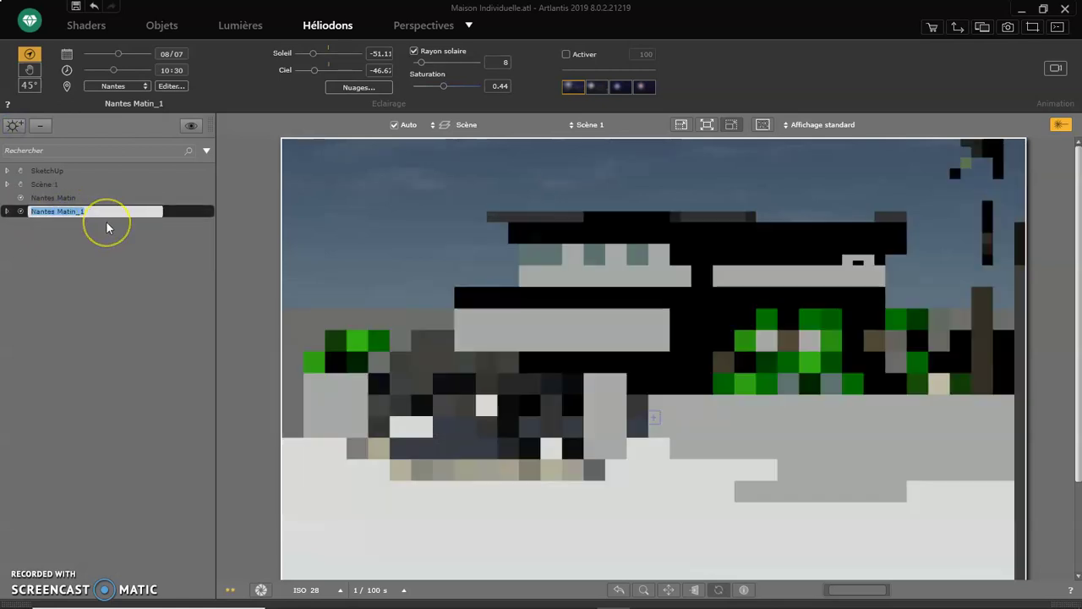
{"action": "type", "text": "Sol"}
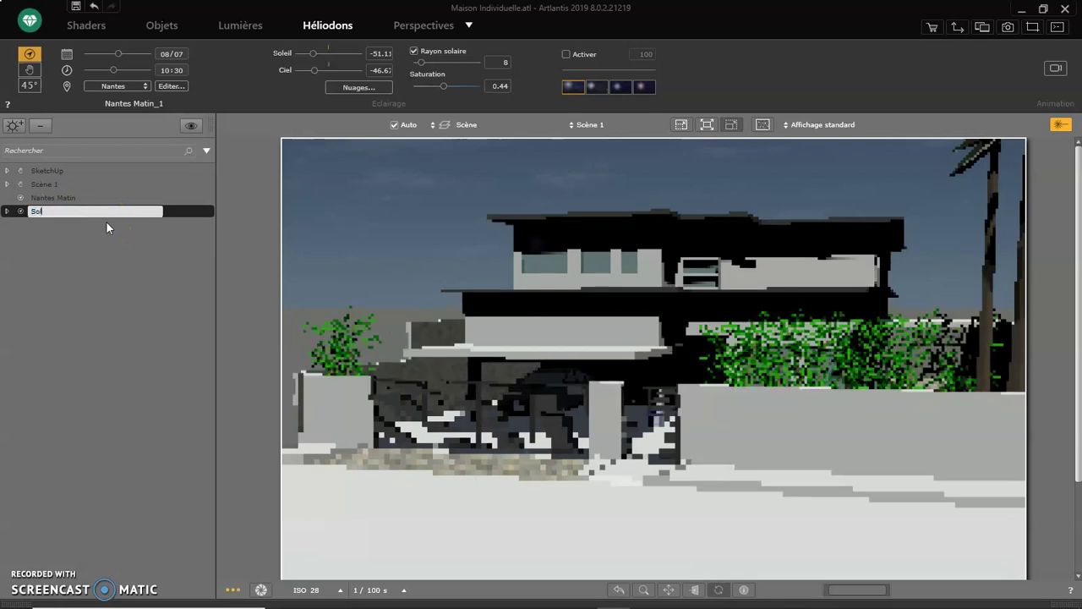
{"action": "type", "text": "eil Manuel"}
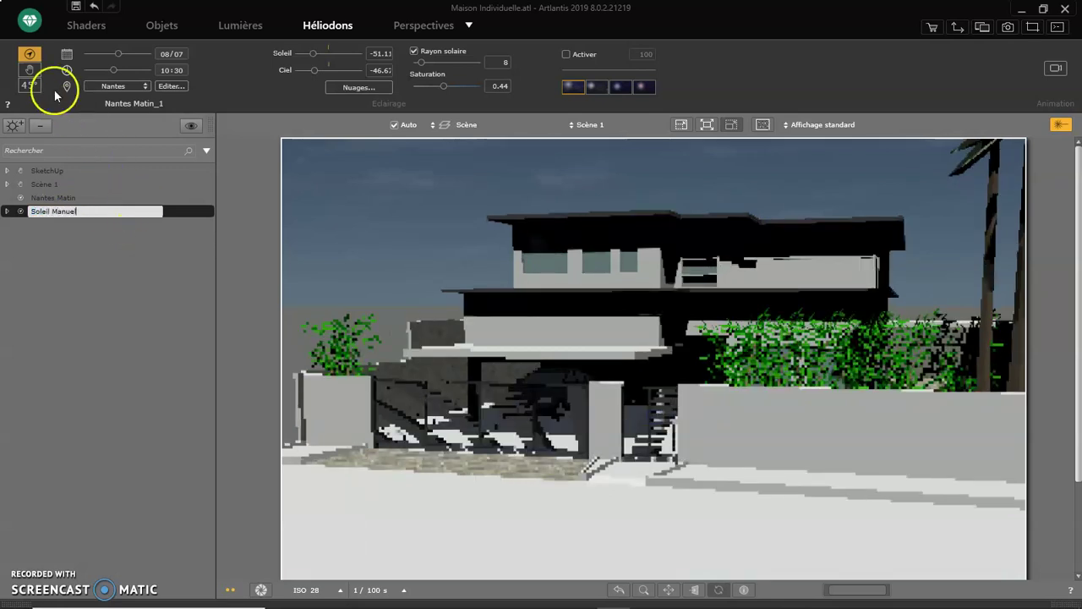
{"action": "left_click", "coordinate": [29, 71]}
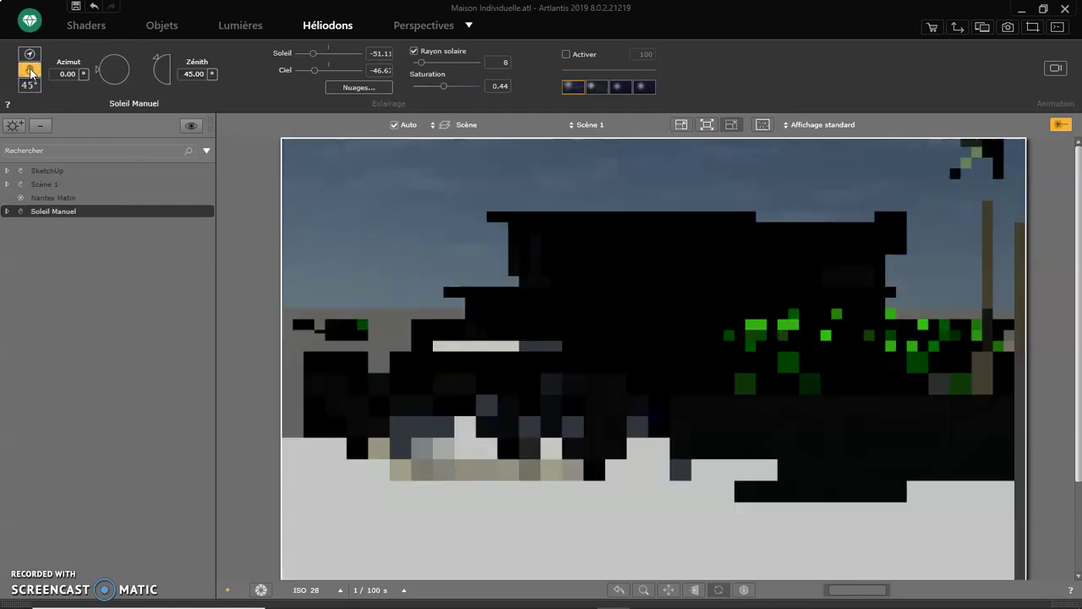
- Swing the sun around its orbit in top plan view to azimuth -93.04
{"action": "left_click", "coordinate": [958, 27]}
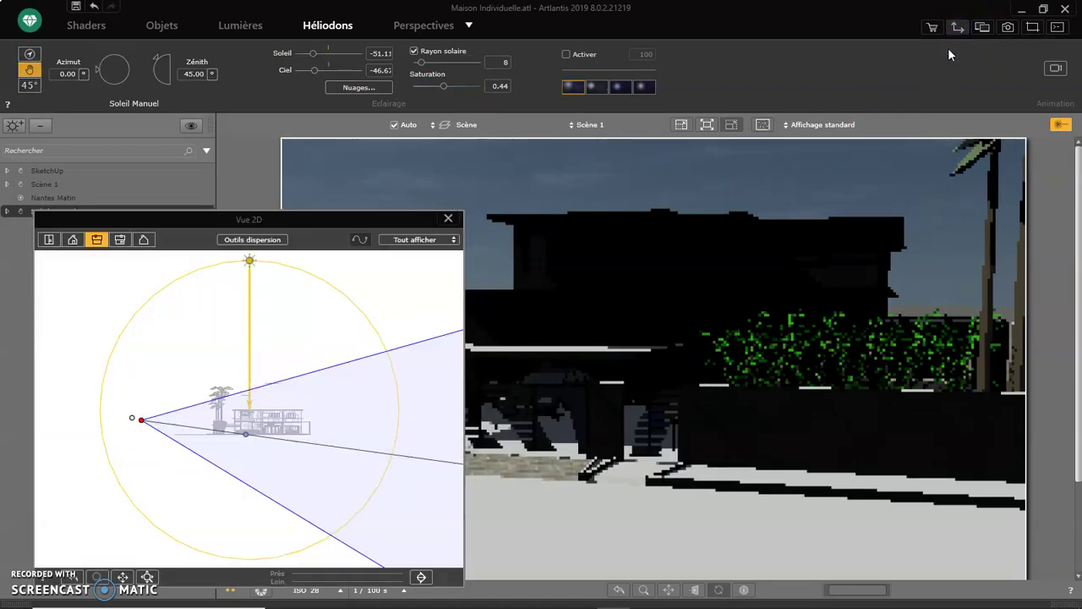
{"action": "left_click", "coordinate": [49, 240]}
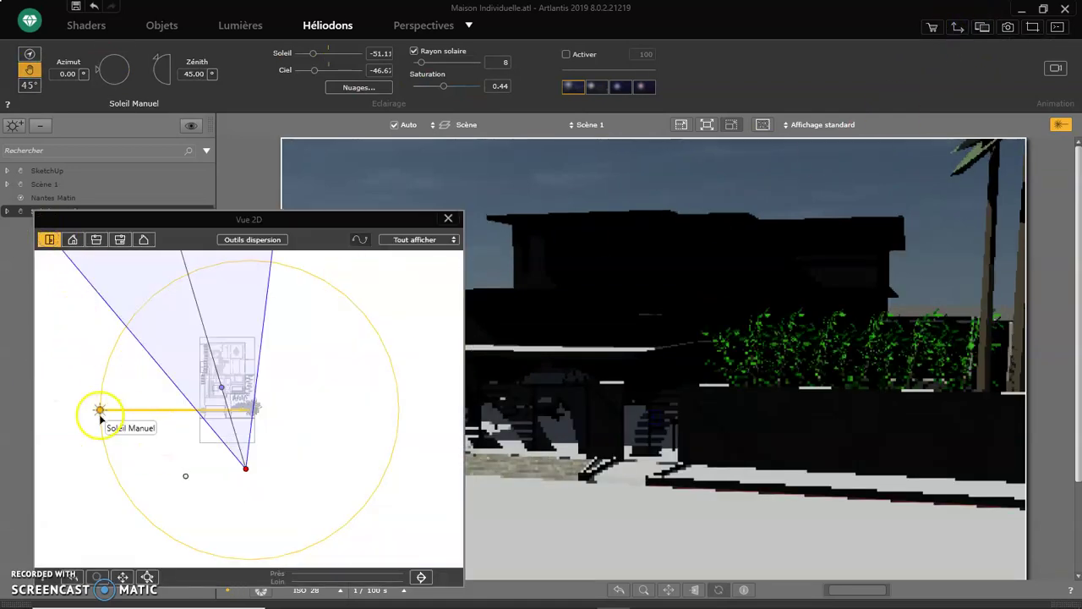
{"action": "left_click_drag", "start_coordinate": [100, 411], "coordinate": [115, 490]}
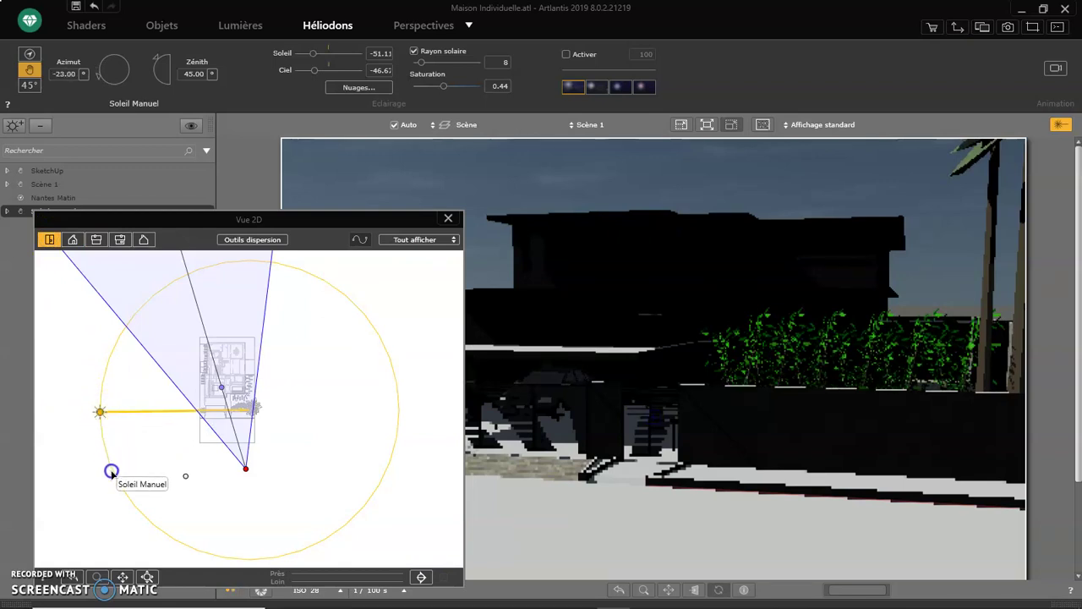
{"action": "mouse_move", "coordinate": [116, 490]}
{"action": "left_mouse_down"}
{"action": "mouse_move", "coordinate": [170, 536]}
{"action": "mouse_move", "coordinate": [260, 560]}
{"action": "left_mouse_up"}
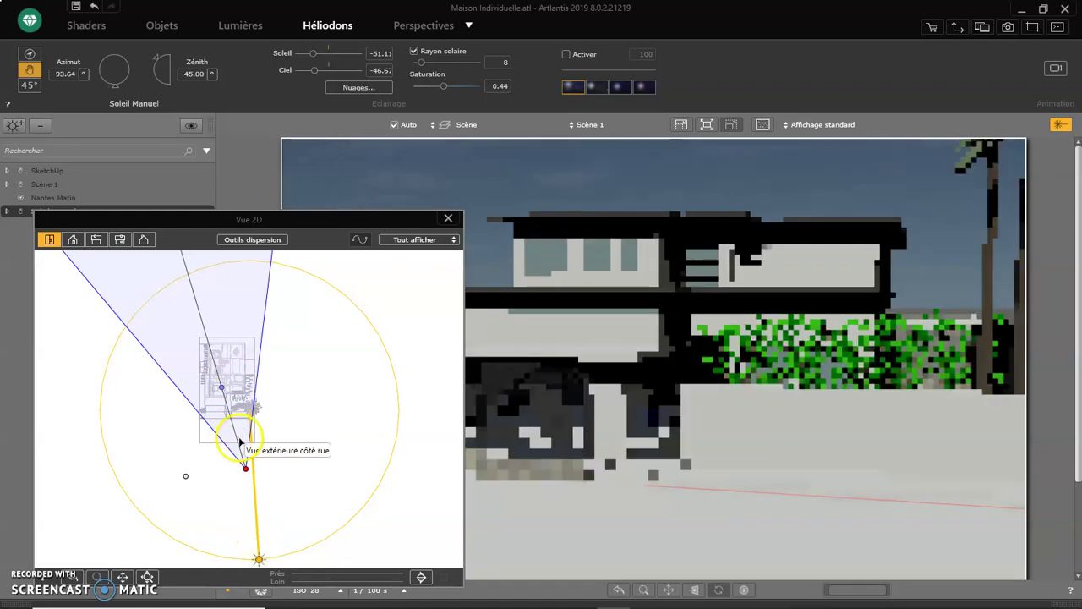
{"action": "left_click", "coordinate": [246, 377]}
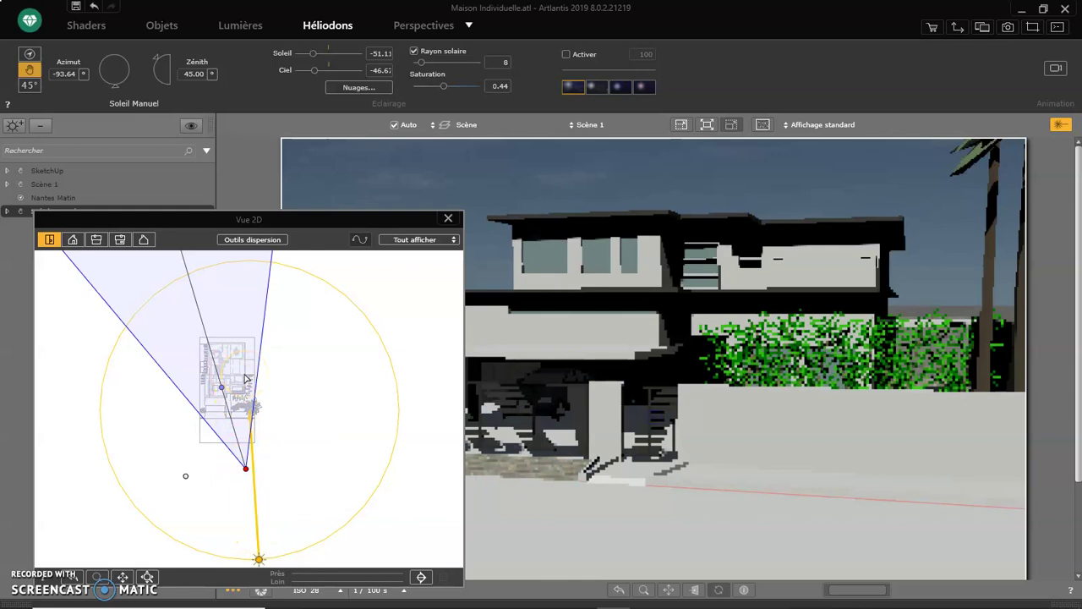
{"action": "left_click", "coordinate": [137, 241]}
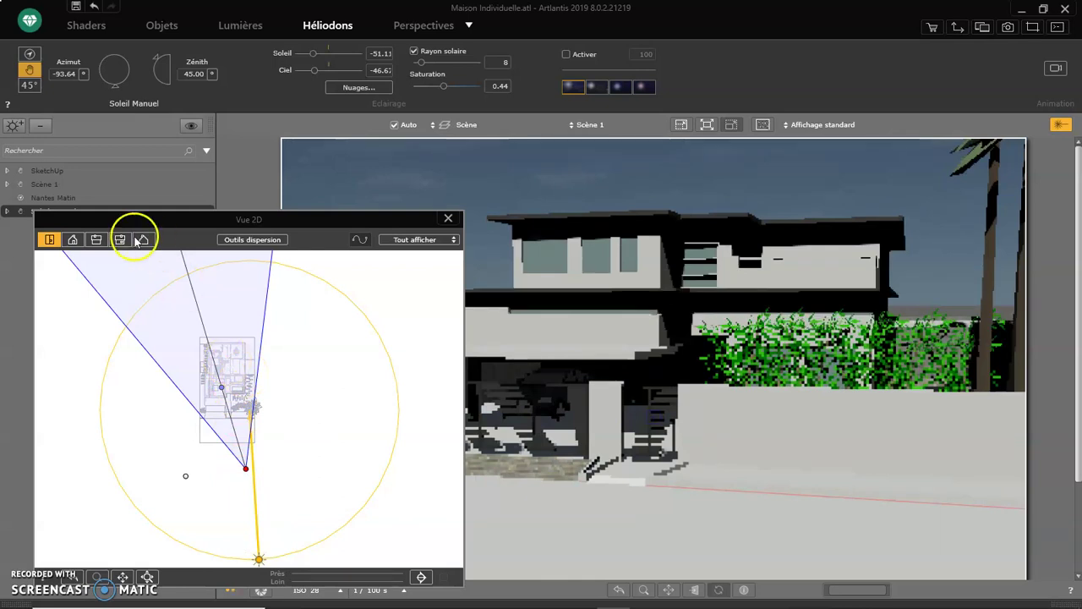
- Lower the sun to zenith 32.10 in side elevation and close Vue 2D
{"action": "left_click", "coordinate": [73, 241]}
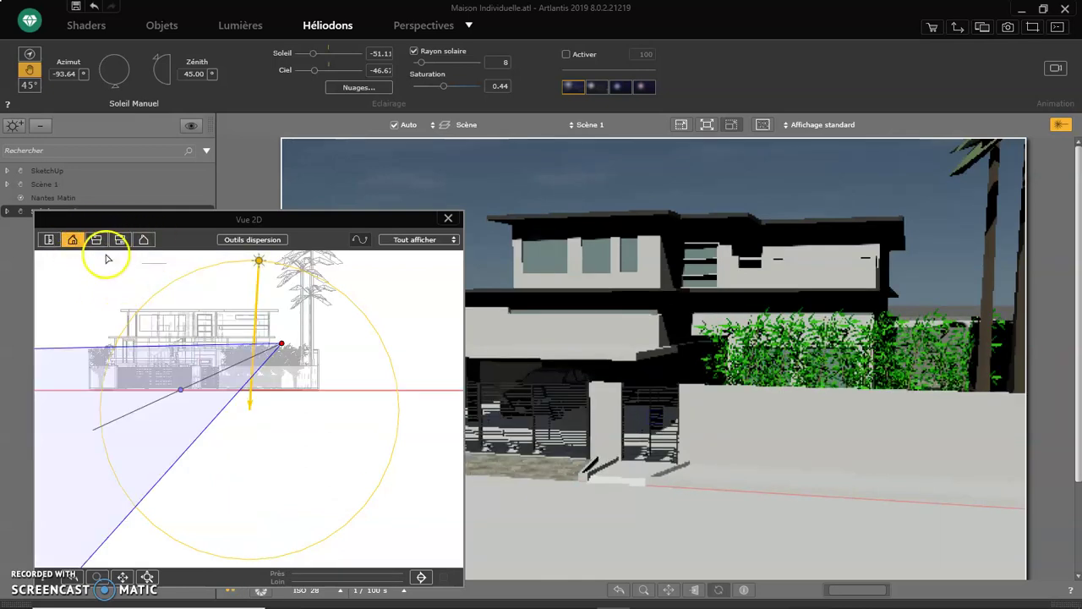
{"action": "left_click", "coordinate": [97, 241]}
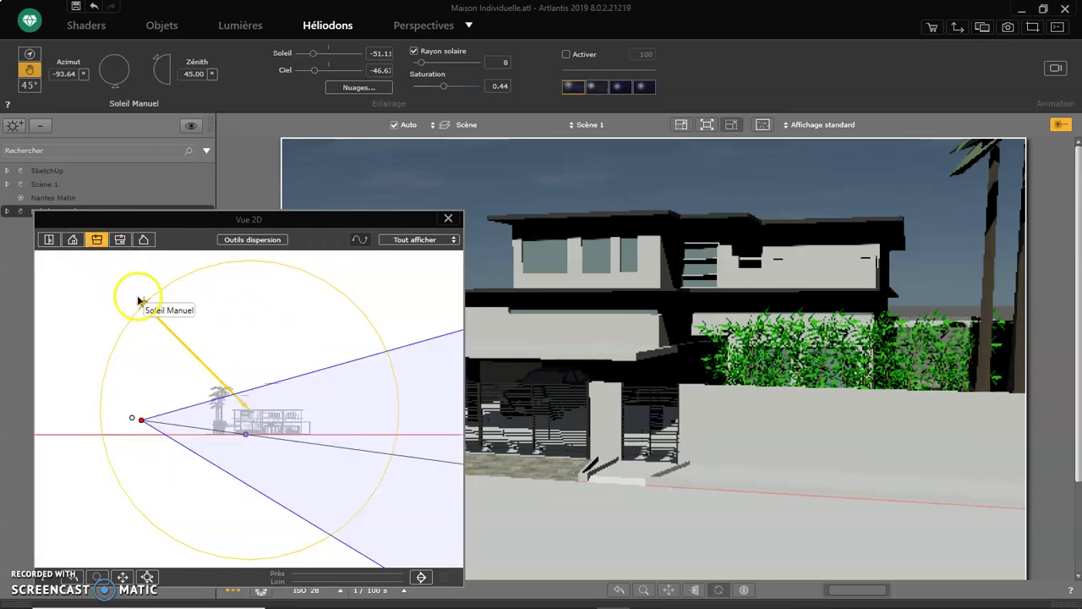
{"action": "left_click_drag", "start_coordinate": [142, 302], "coordinate": [121, 330]}
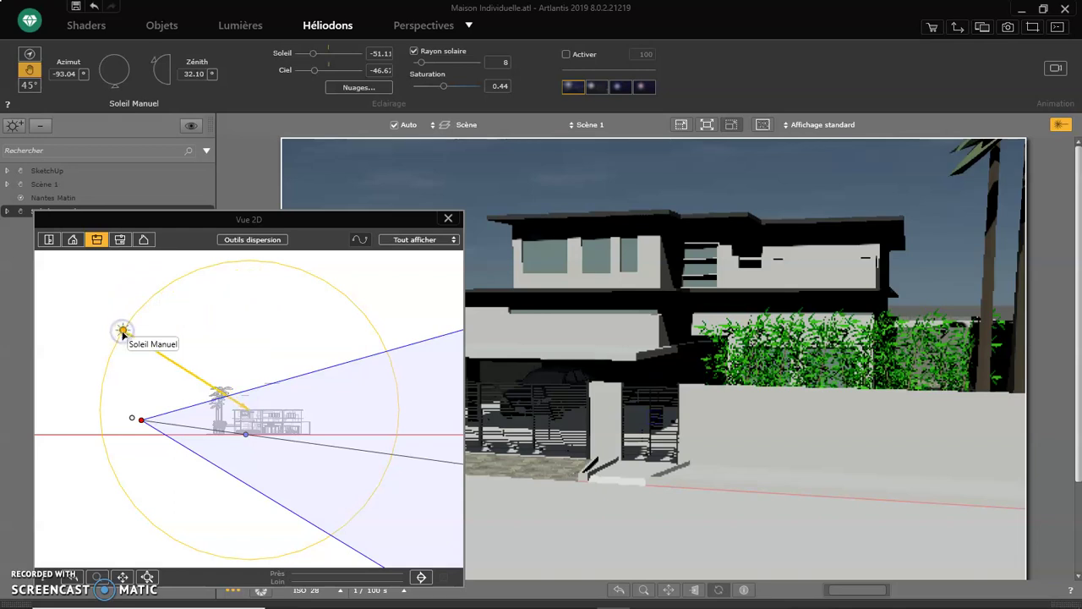
{"action": "left_click", "coordinate": [448, 218]}
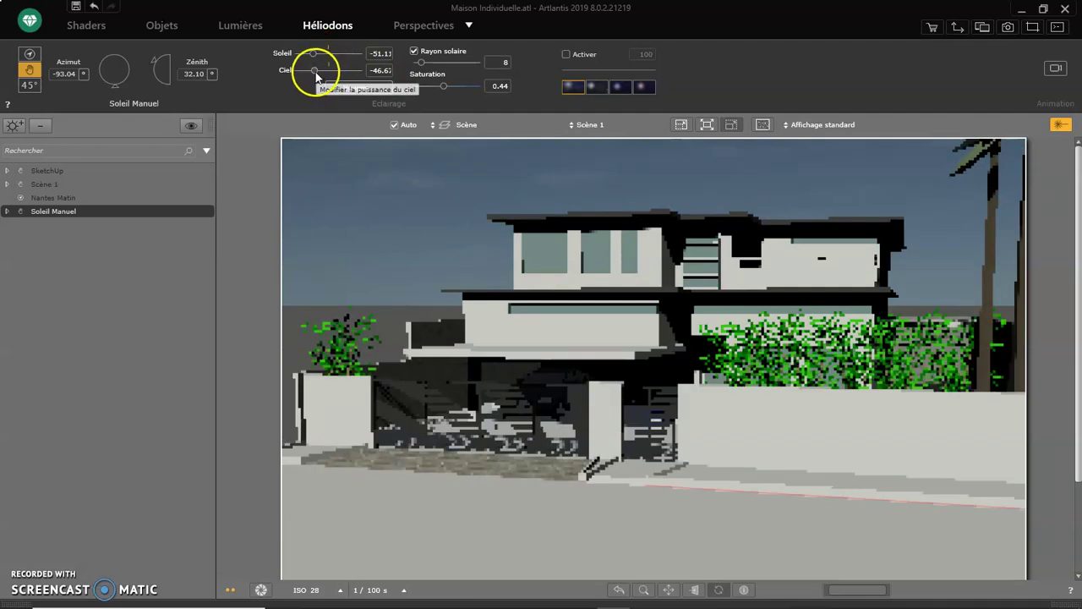
- Lower sky intensity to -51.11 and confirm clouds at cirrus 50, cirrocumulus 22, pollution 11
{"action": "left_click_drag", "start_coordinate": [317, 75], "coordinate": [315, 74]}
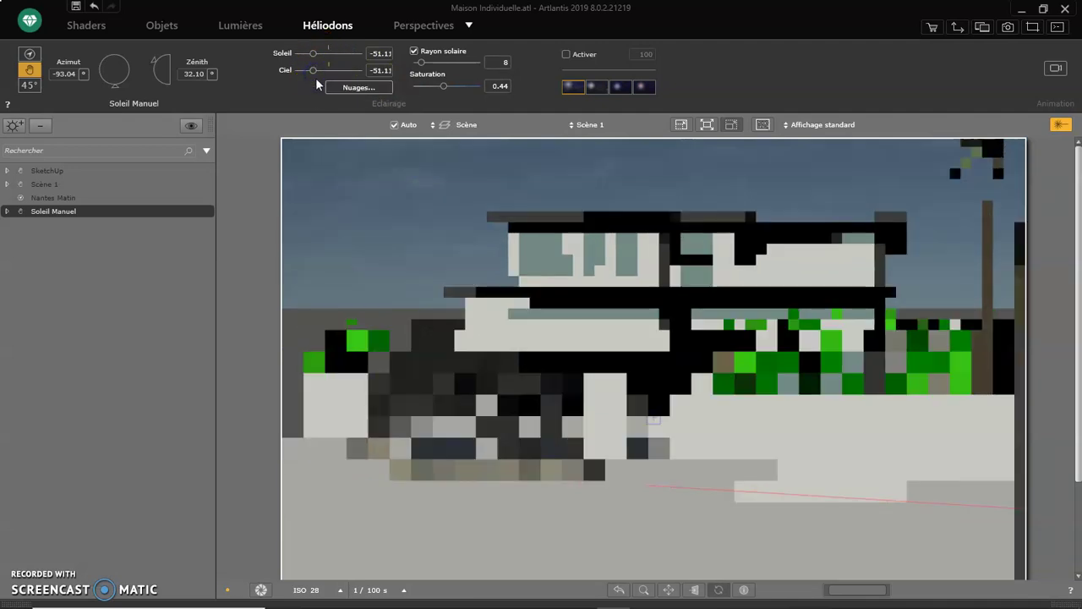
{"action": "left_click", "coordinate": [359, 90]}
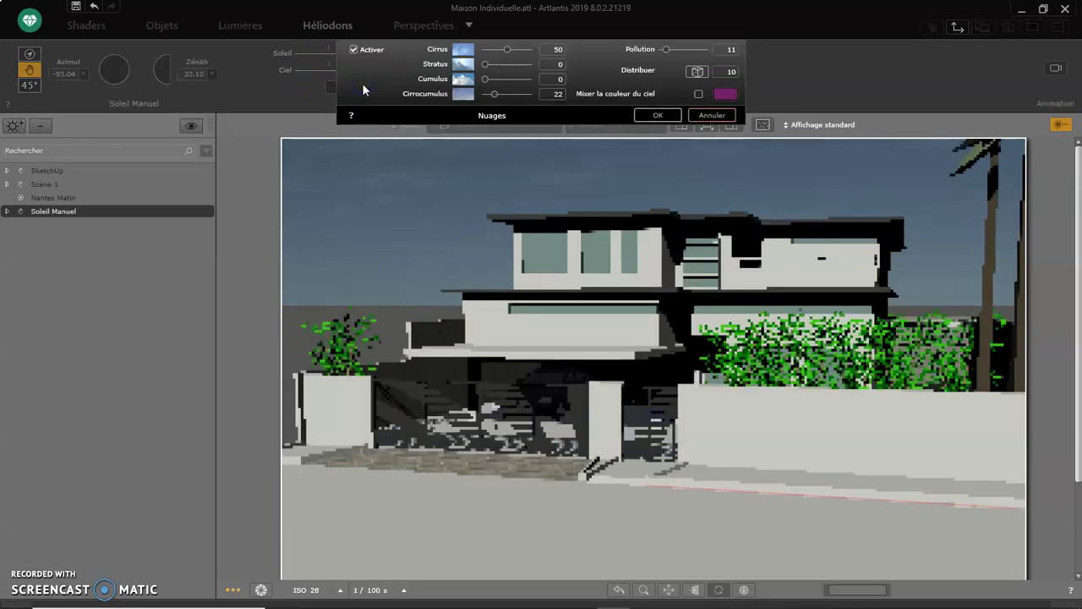
{"action": "left_click", "coordinate": [652, 113]}
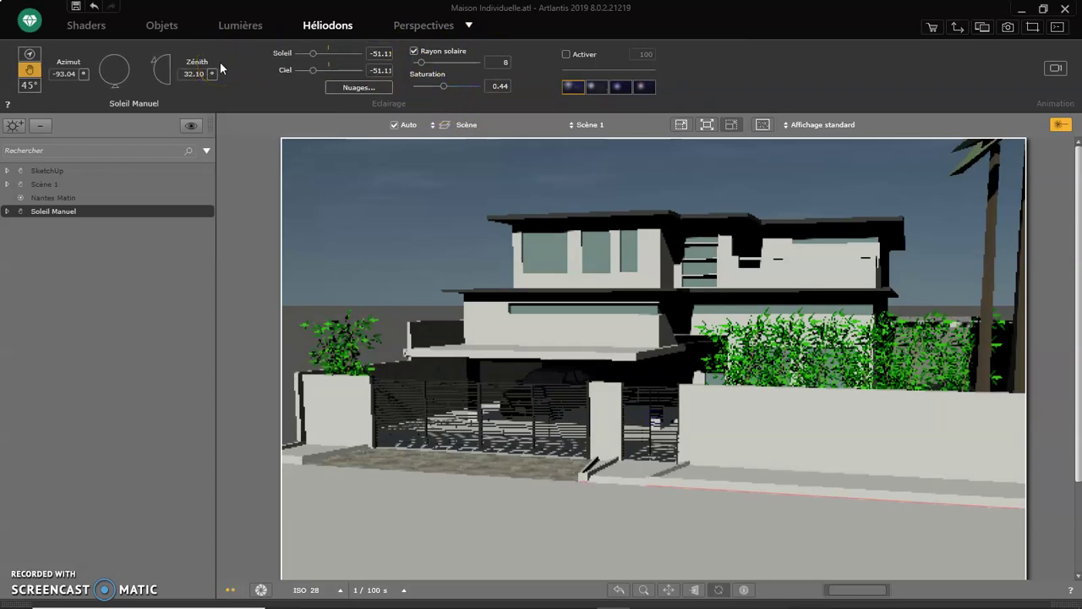
- Change sun mode options and open then dismiss the Soleil Manuel heliodon menu
{"action": "left_click", "coordinate": [28, 72]}
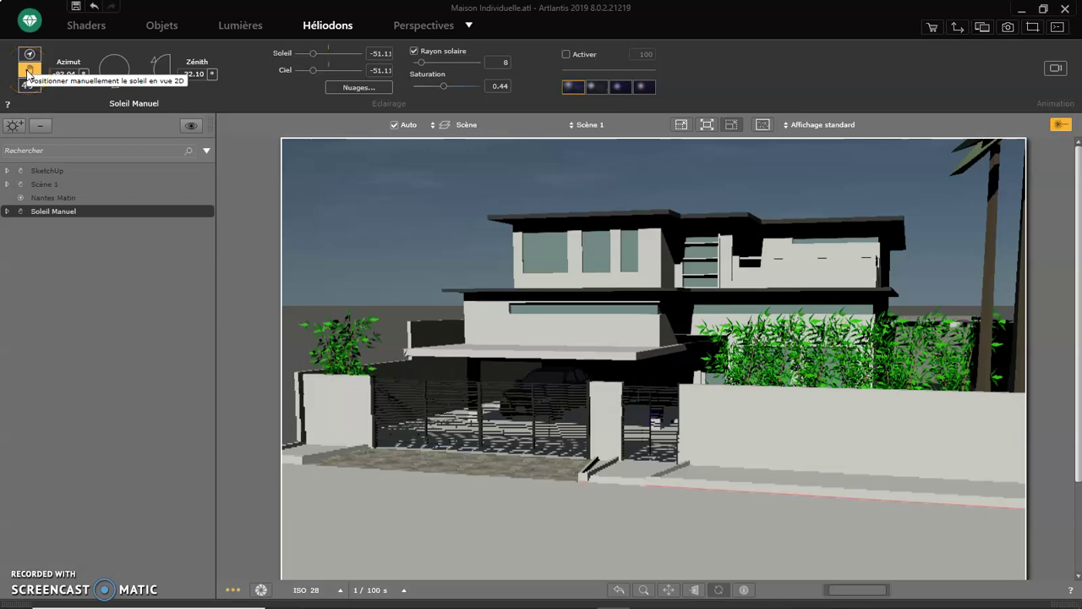
{"action": "left_click", "coordinate": [30, 86]}
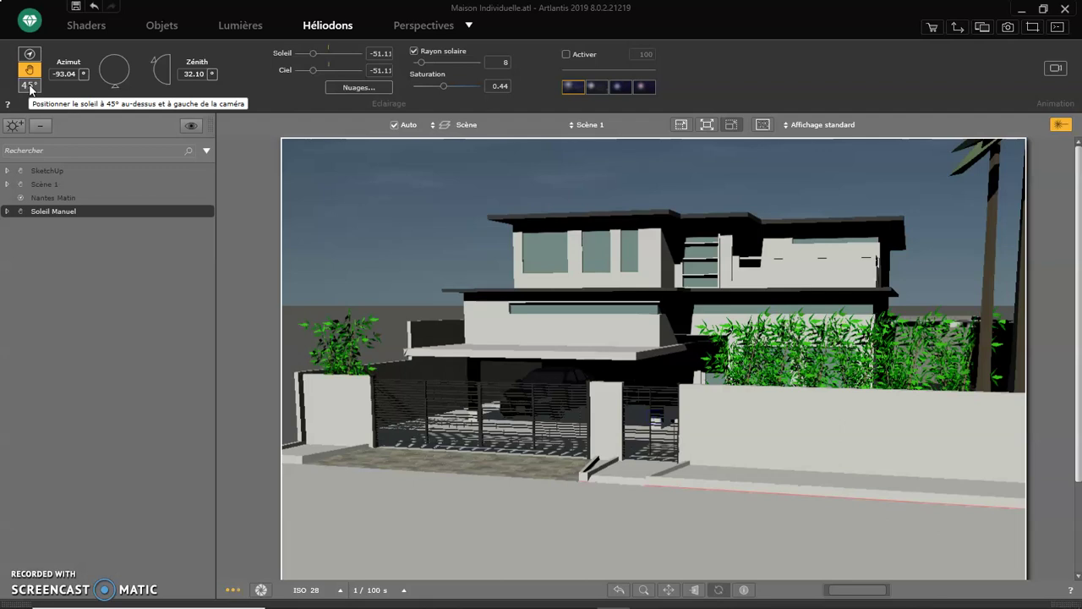
{"action": "left_click", "coordinate": [4, 197]}
{"action": "right_click", "coordinate": [35, 214]}
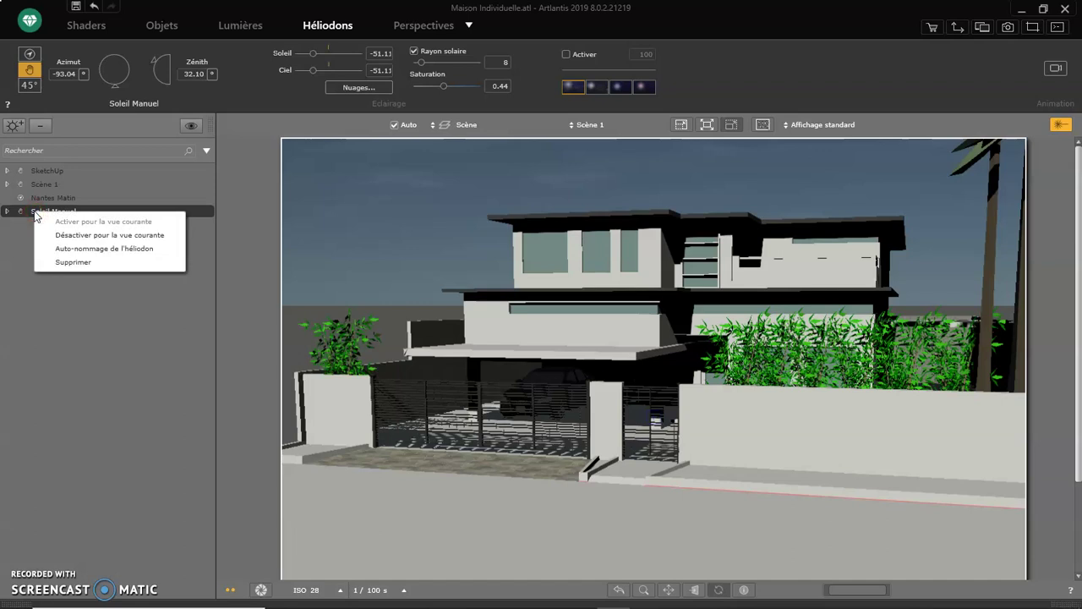
{"action": "left_click", "coordinate": [24, 174]}
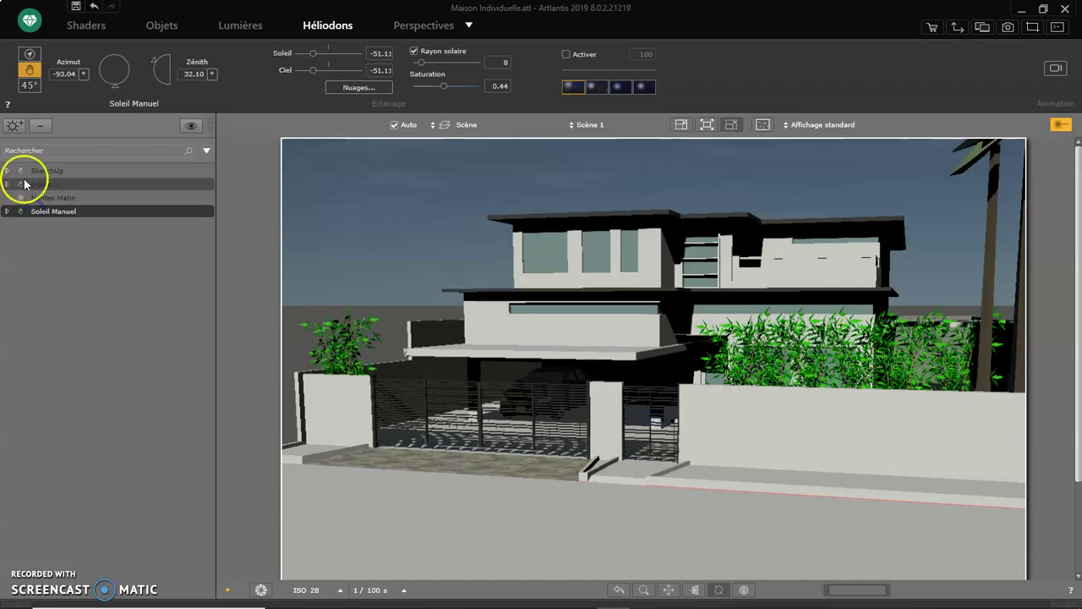
- Add a new heliodon, activate it for the current view and name it 'Soleil à 45°'
{"action": "left_click", "coordinate": [12, 127]}
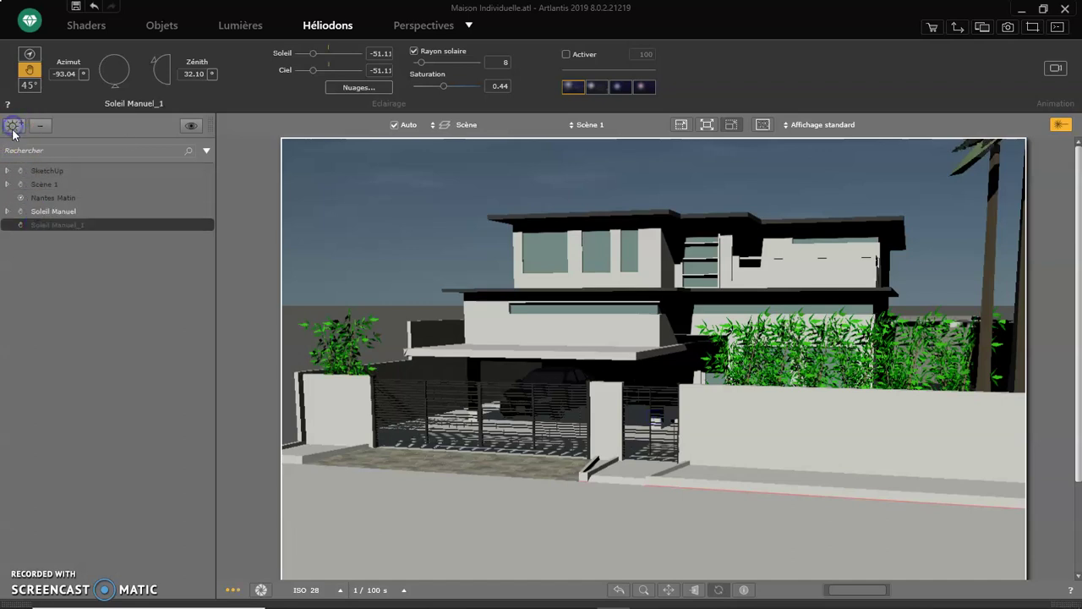
{"action": "right_click", "coordinate": [54, 225]}
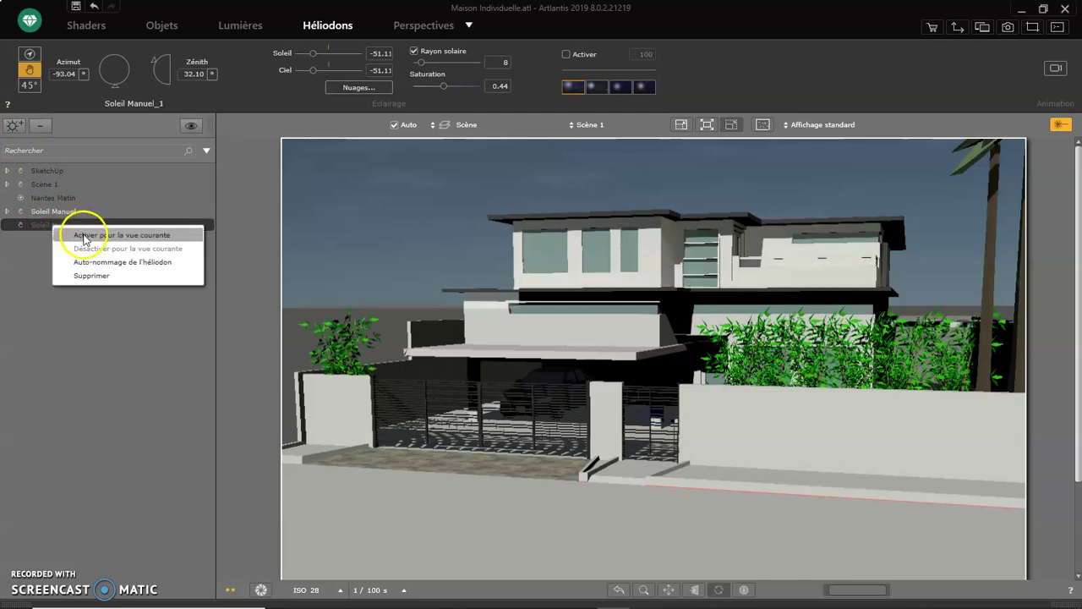
{"action": "left_click", "coordinate": [84, 236]}
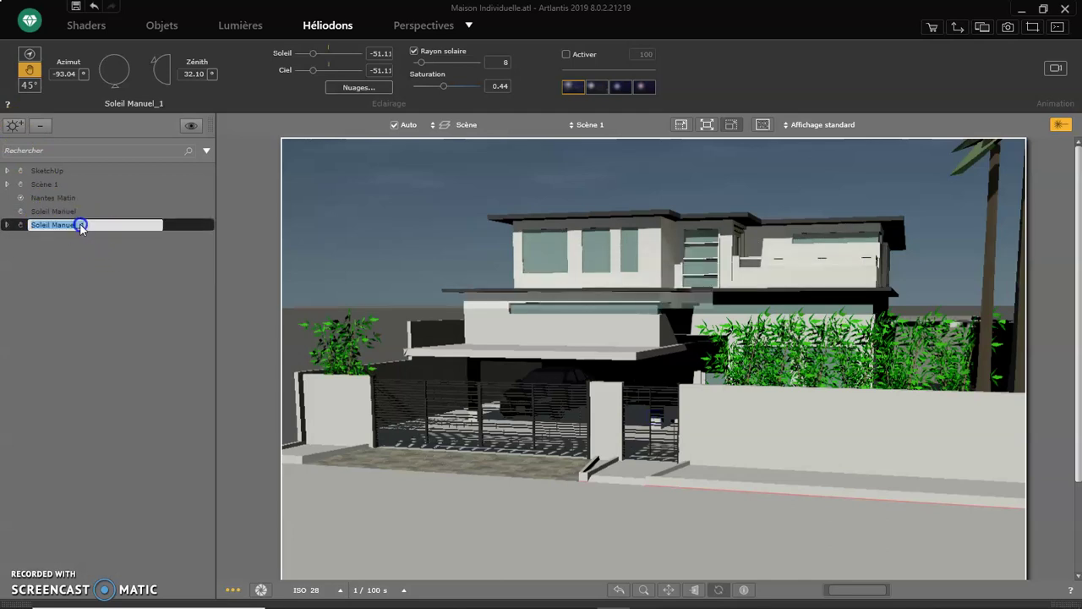
{"action": "type", "text": "S"}
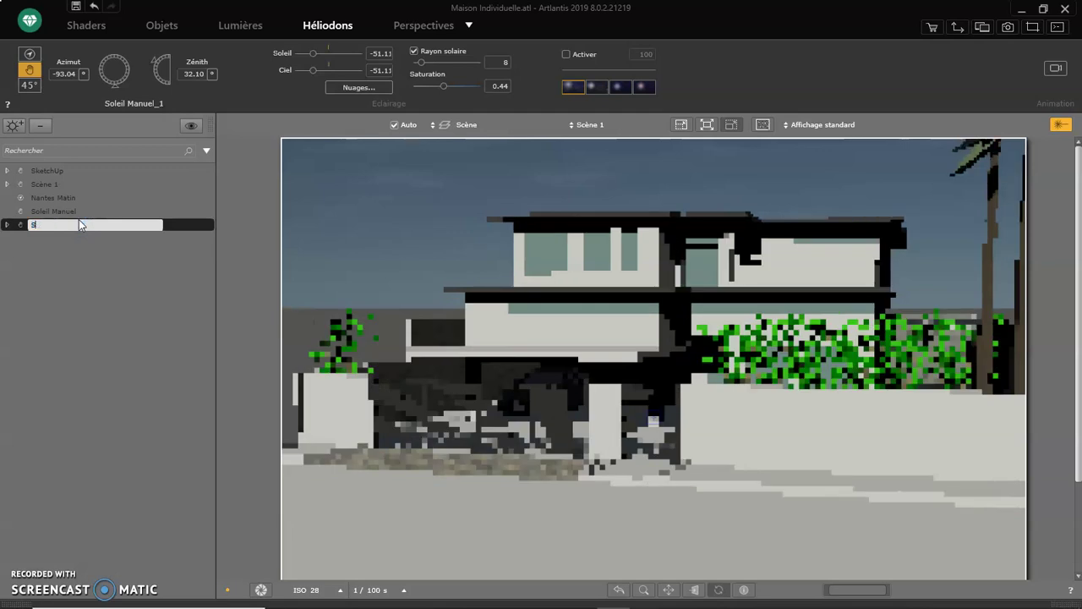
{"action": "type", "text": "oleil"}
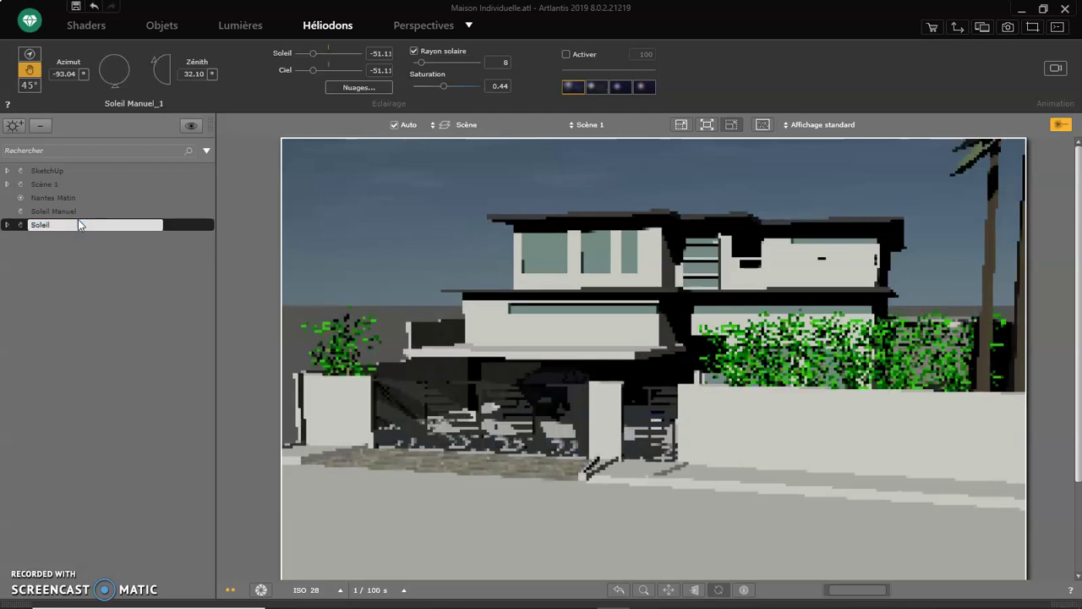
{"action": "type", "text": " à 45"}
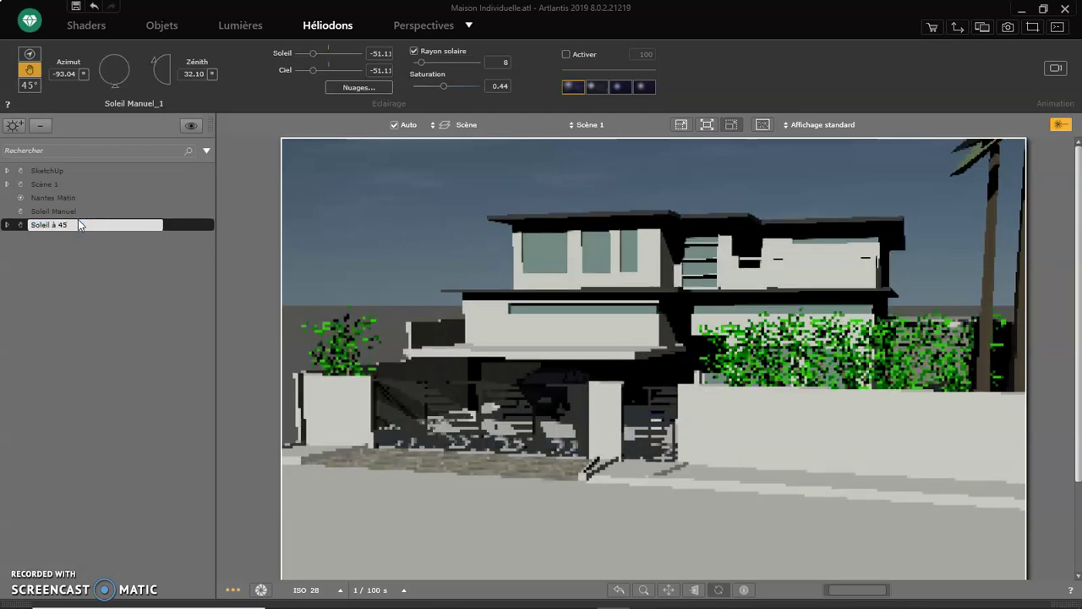
{"action": "type", "text": "°"}
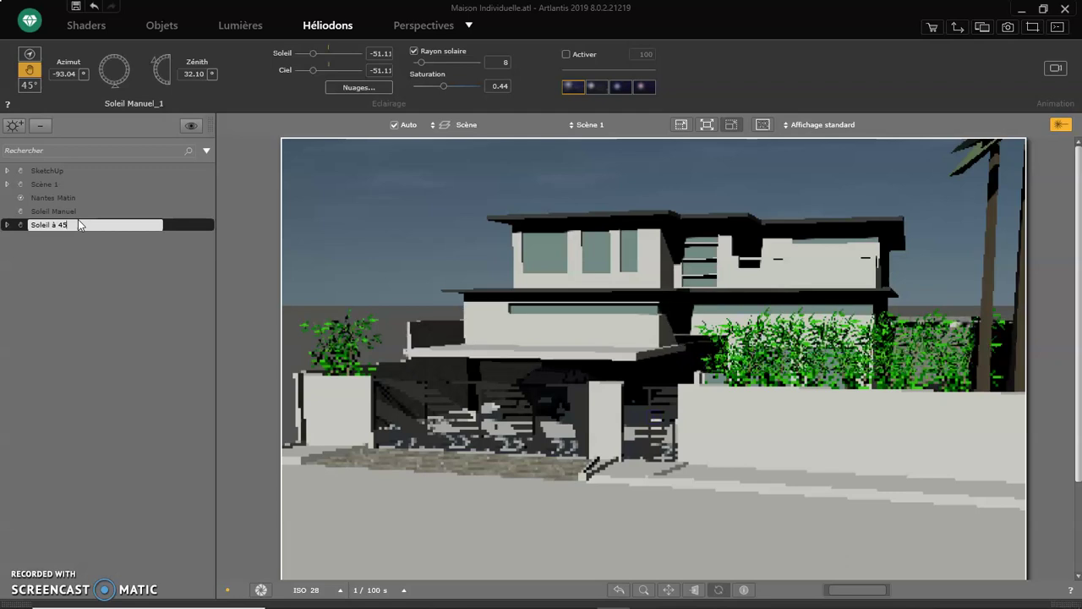
{"action": "key", "text": "Return"}
- Place the Soleil à 45° sun 45° above-left of the camera
{"action": "left_click", "coordinate": [66, 229]}
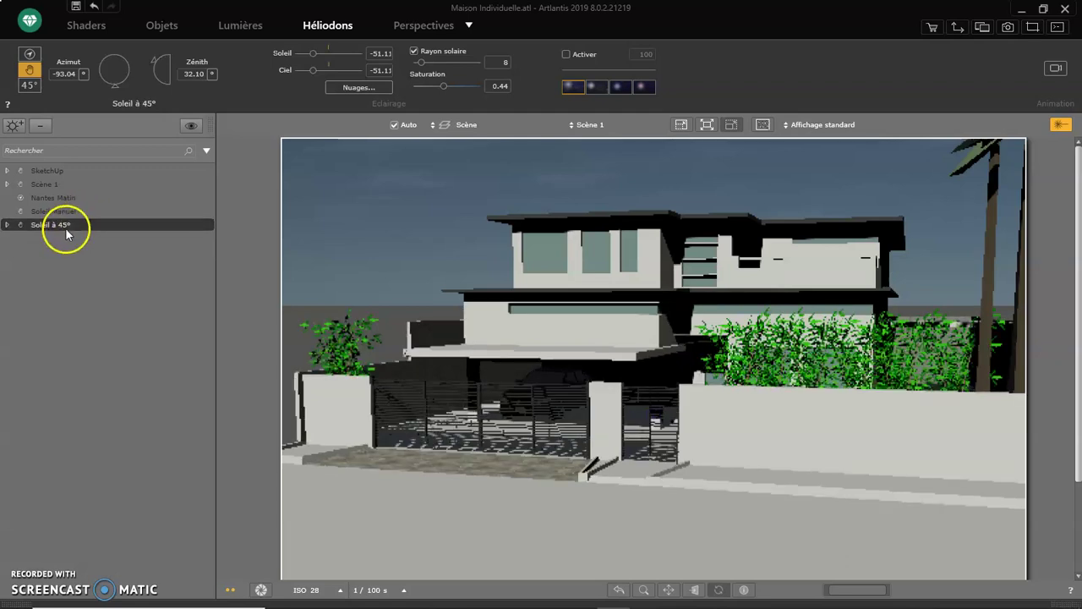
{"action": "left_click", "coordinate": [32, 87]}
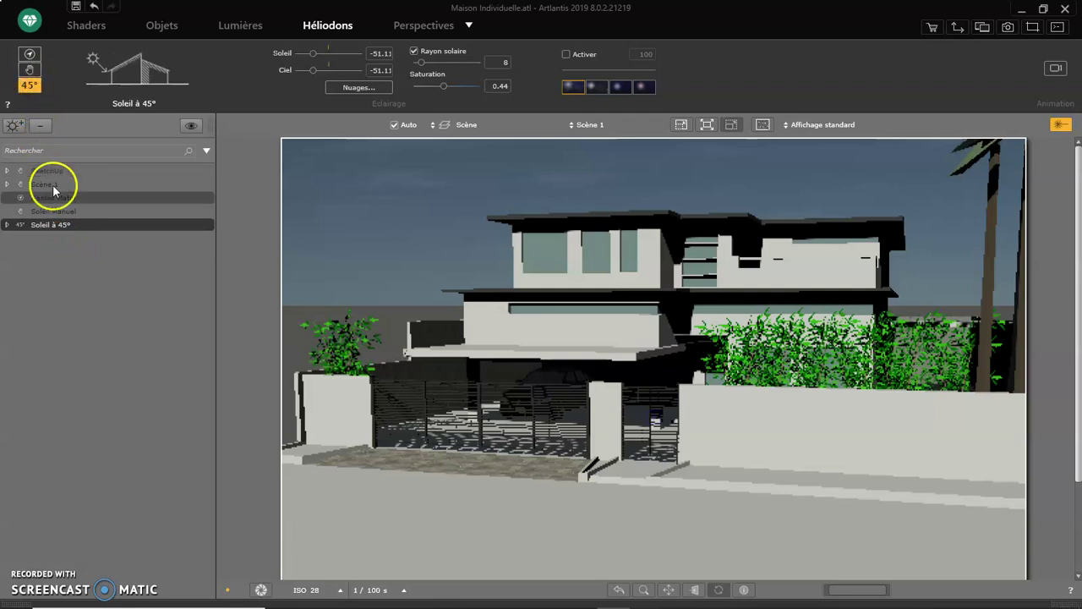
{"action": "left_click", "coordinate": [66, 226]}
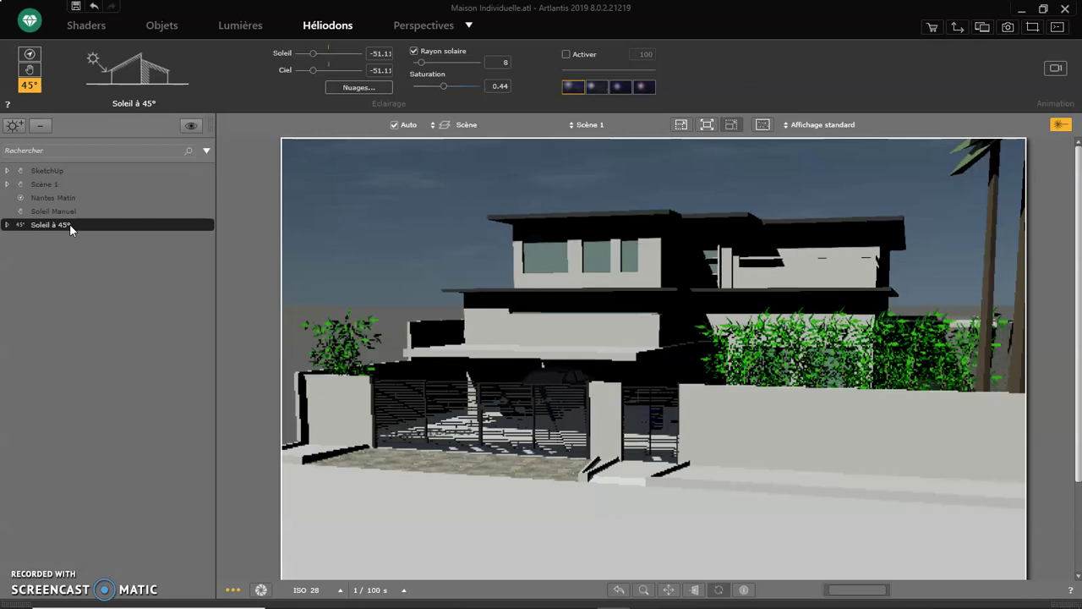
{"action": "left_click_drag", "start_coordinate": [69, 224], "coordinate": [68, 222]}
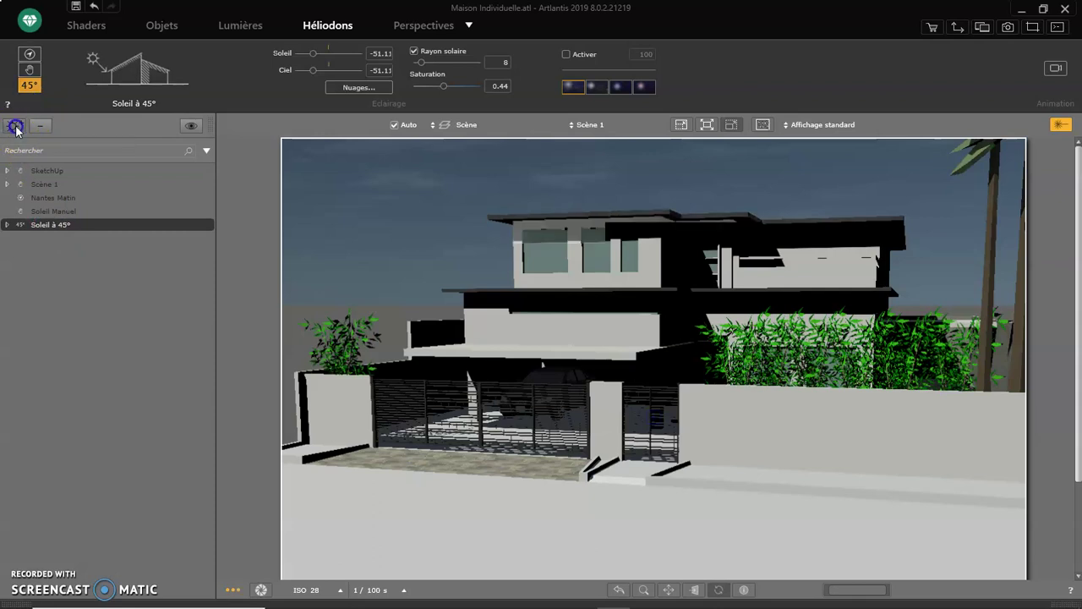
- Add a heliodon, activate it, rename it 'Nuit' and switch it to a manual sun
{"action": "left_click", "coordinate": [15, 127]}
{"action": "left_click", "coordinate": [58, 241]}
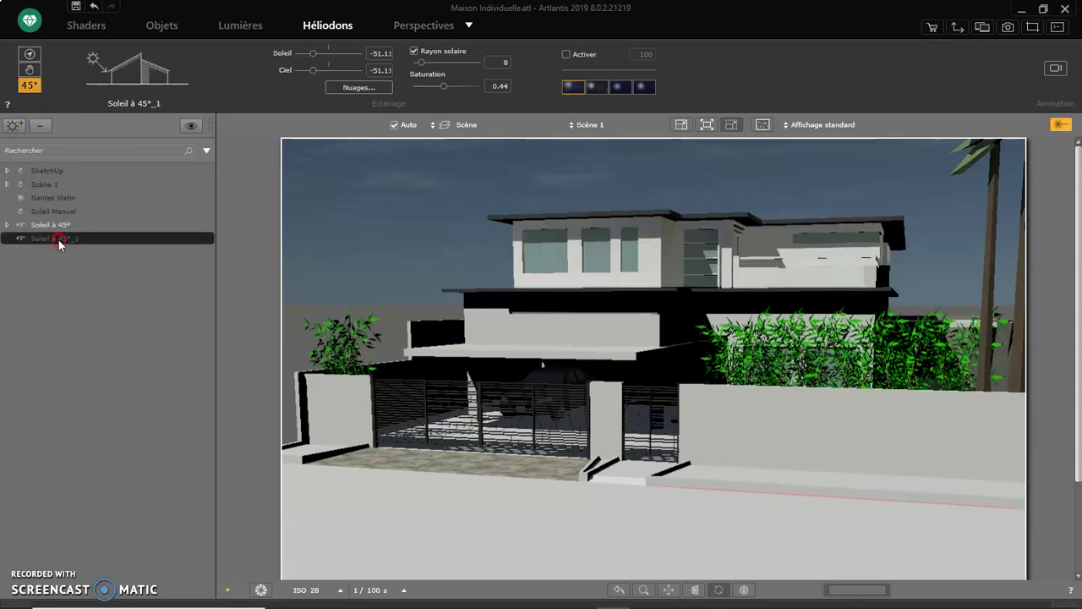
{"action": "left_click", "coordinate": [101, 249]}
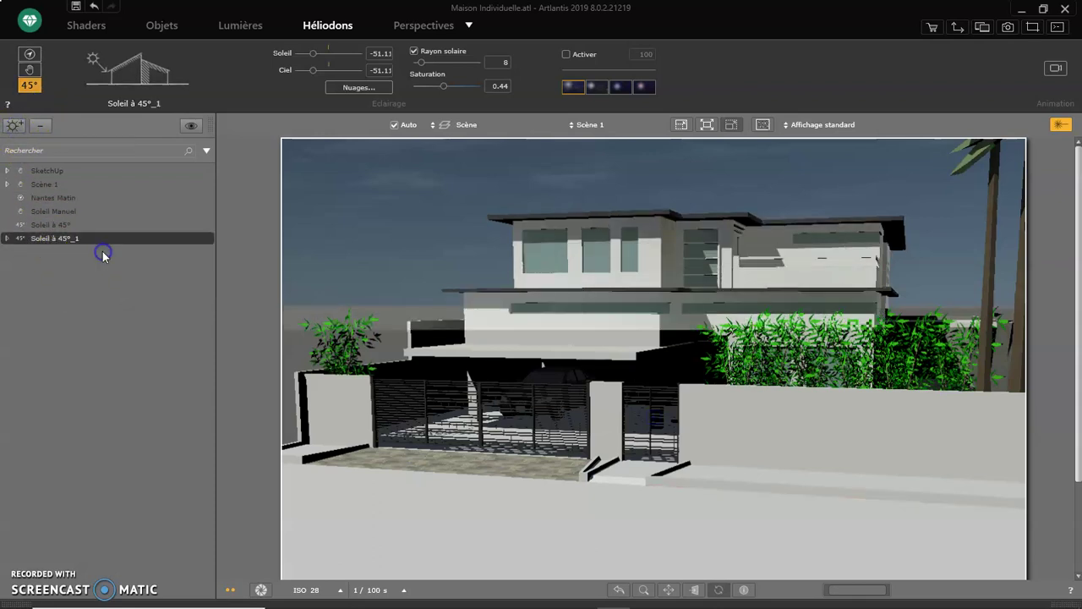
{"action": "right_click", "coordinate": [66, 239]}
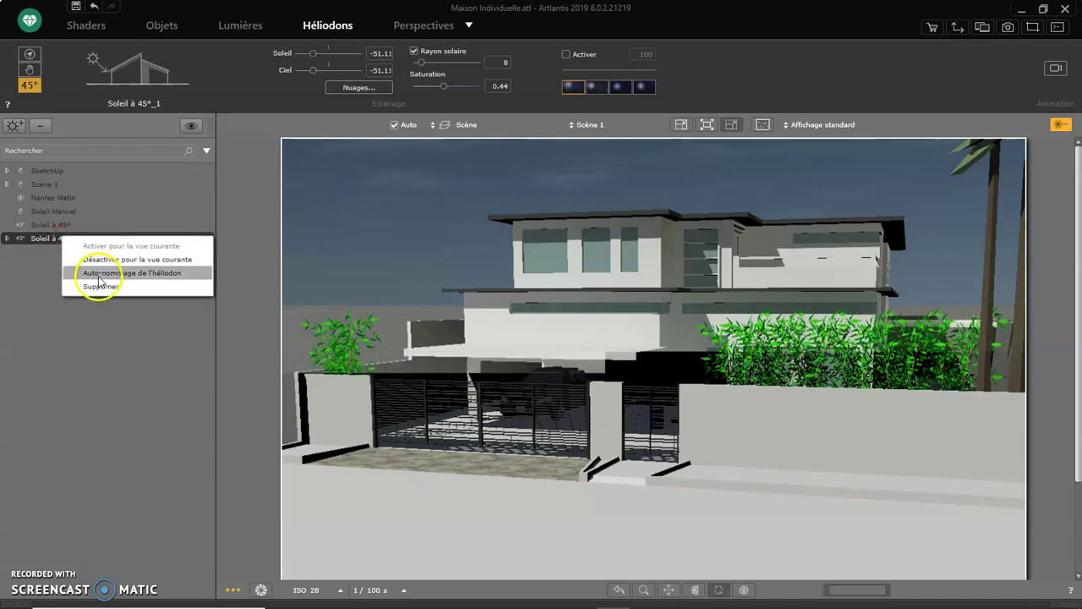
{"action": "left_click", "coordinate": [65, 241]}
{"action": "double_click", "coordinate": [87, 239]}
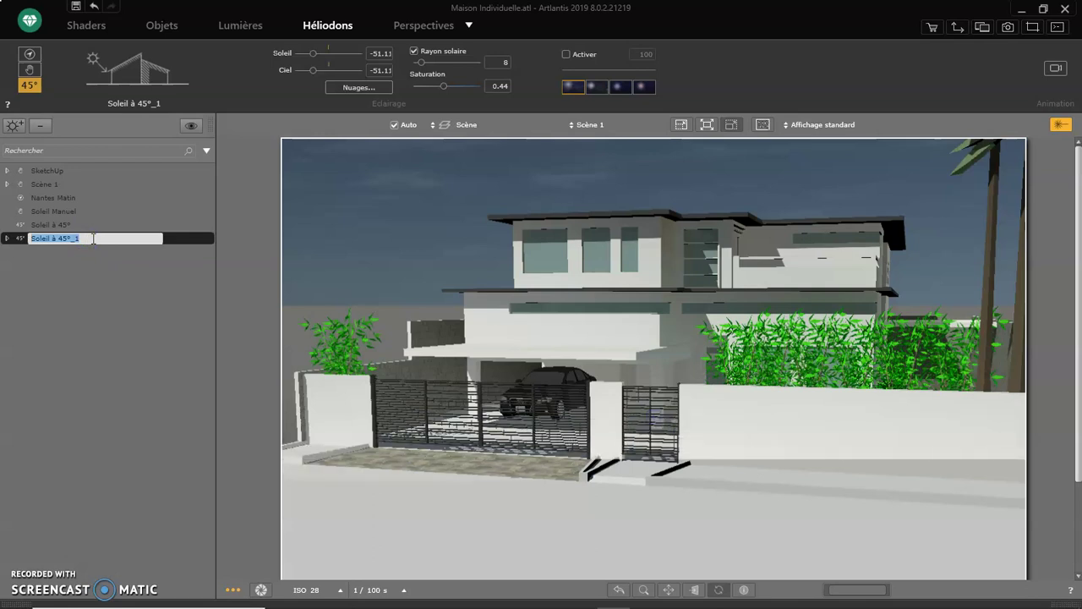
{"action": "type", "text": "Nui"}
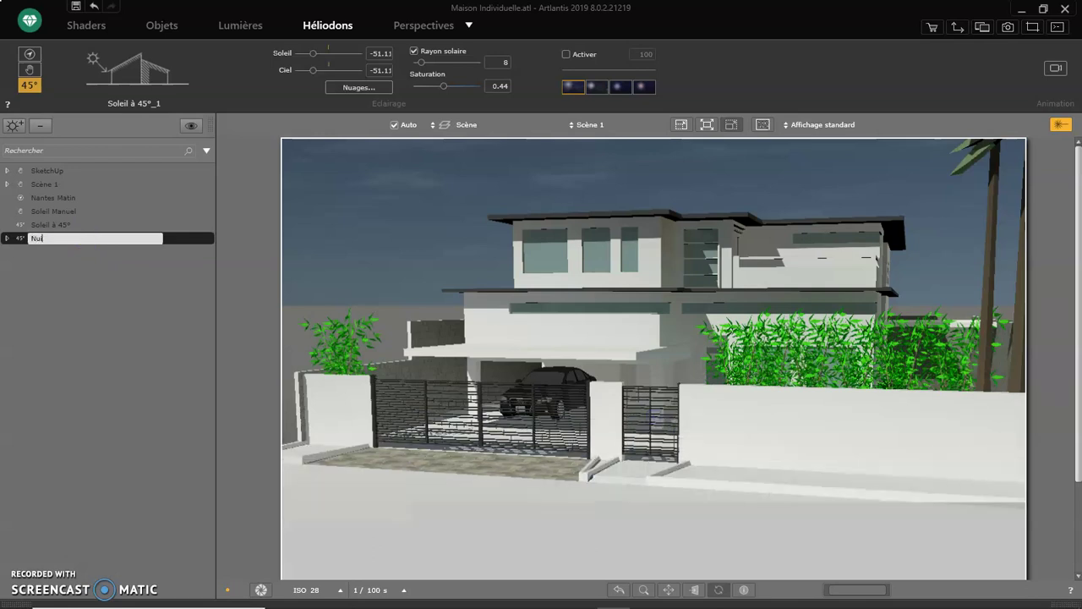
{"action": "key", "text": "Return"}
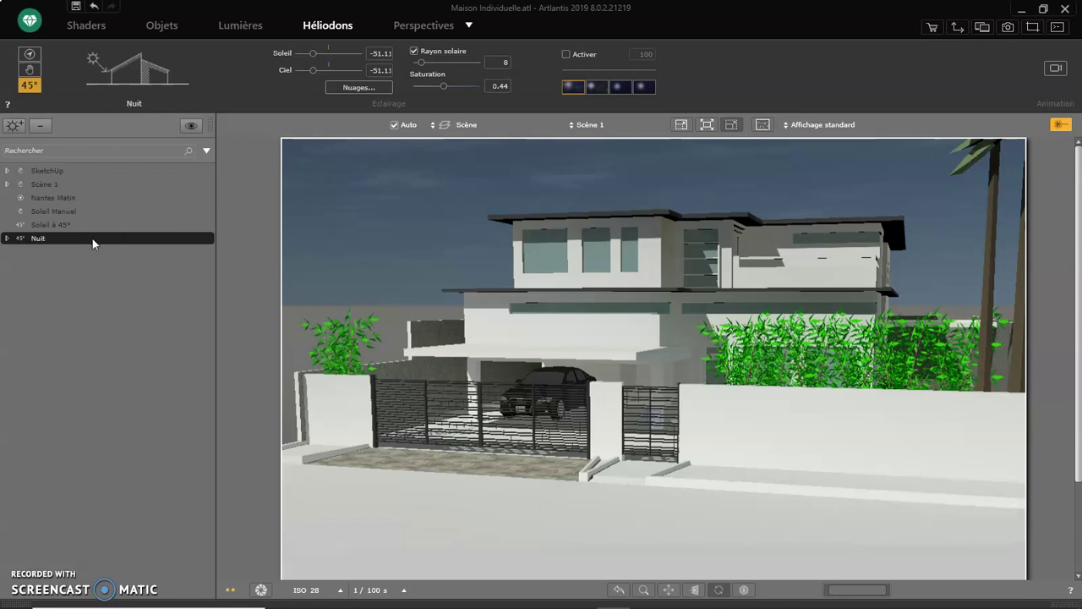
{"action": "left_click", "coordinate": [30, 69]}
{"action": "left_click", "coordinate": [587, 180]}
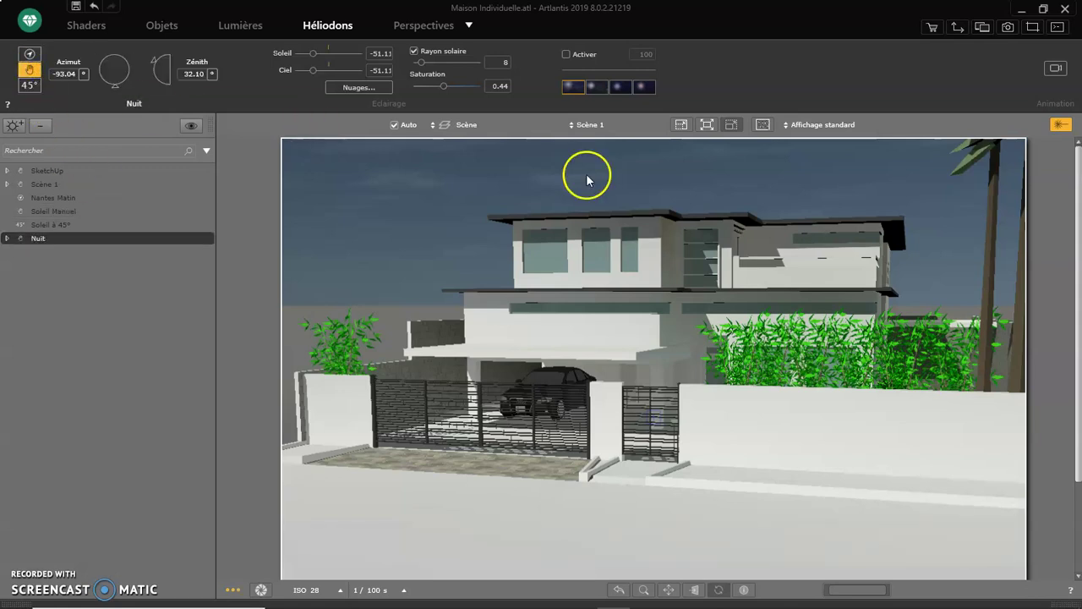
- Swing the Nuit sun round and down toward the horizon in Vue 2D
{"action": "left_click", "coordinate": [957, 28]}
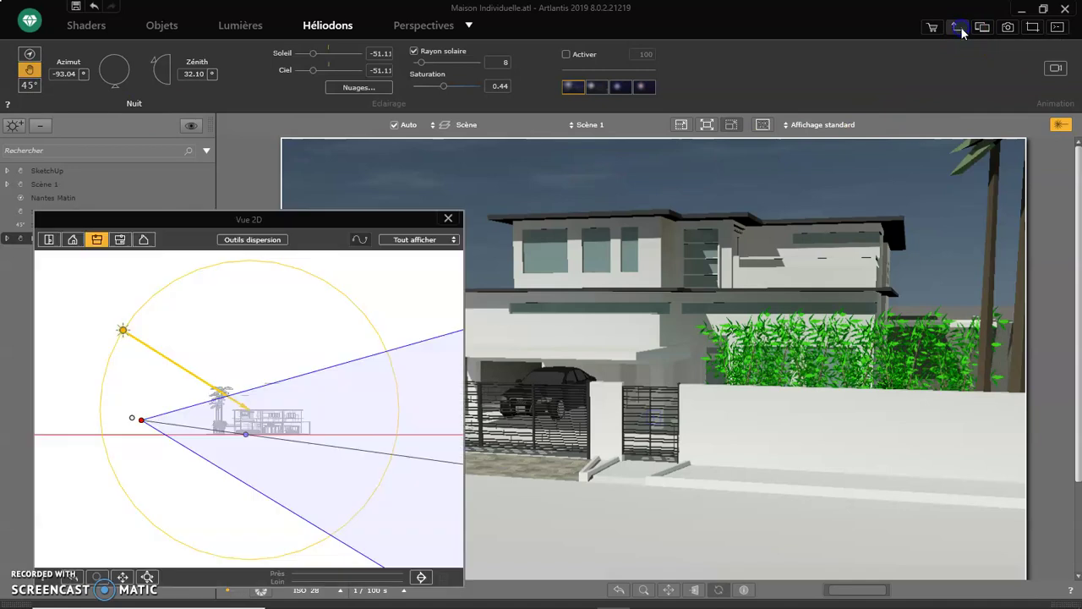
{"action": "left_click_drag", "start_coordinate": [302, 225], "coordinate": [779, 197]}
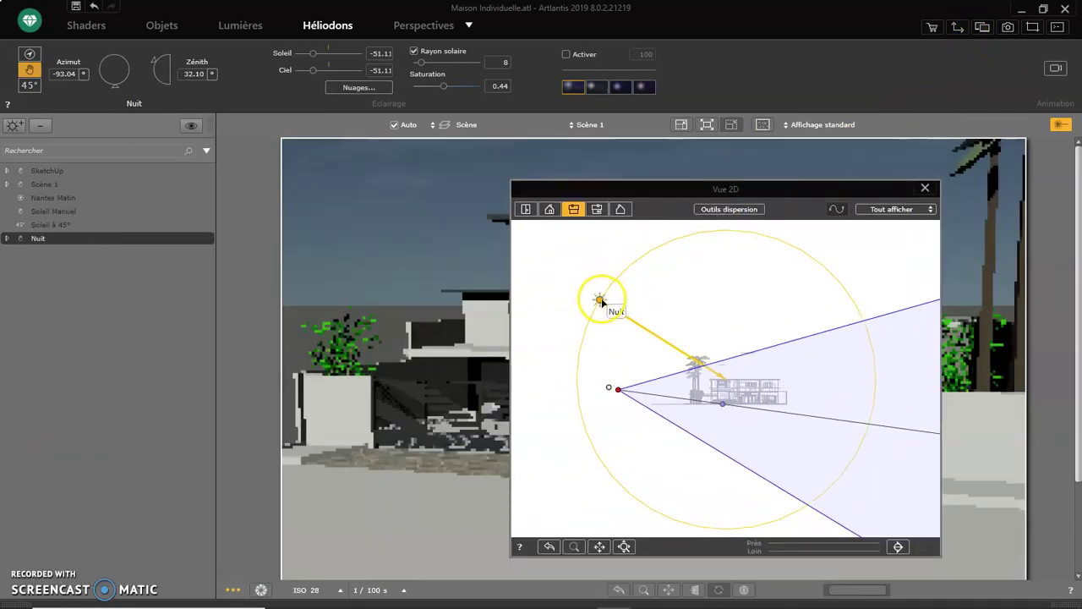
{"action": "left_click_drag", "start_coordinate": [600, 300], "coordinate": [613, 279]}
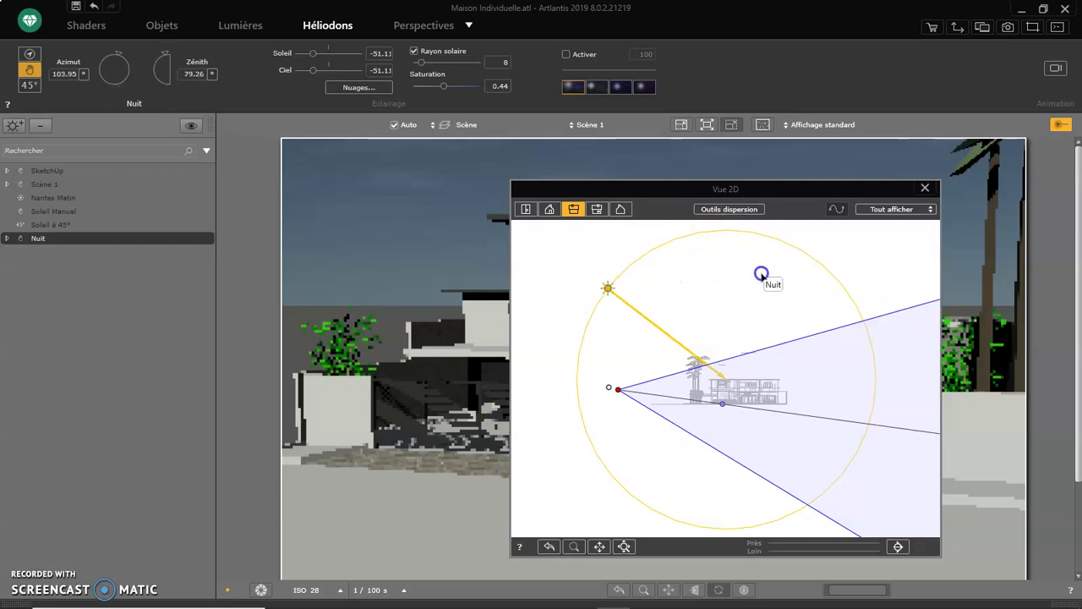
{"action": "left_click_drag", "start_coordinate": [865, 331], "coordinate": [879, 380]}
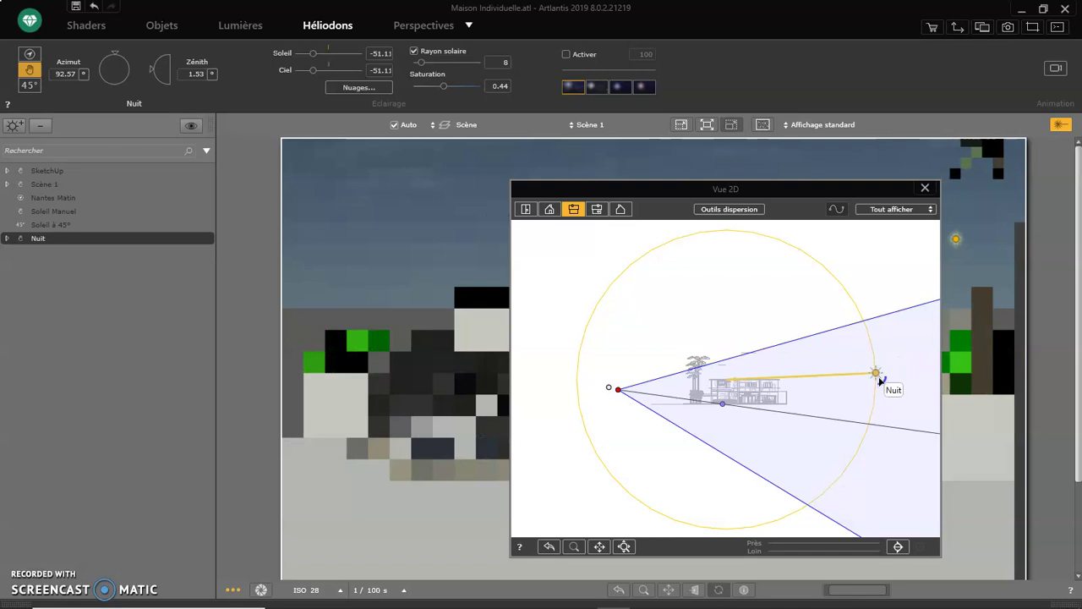
{"action": "left_click_drag", "start_coordinate": [880, 388], "coordinate": [880, 389]}
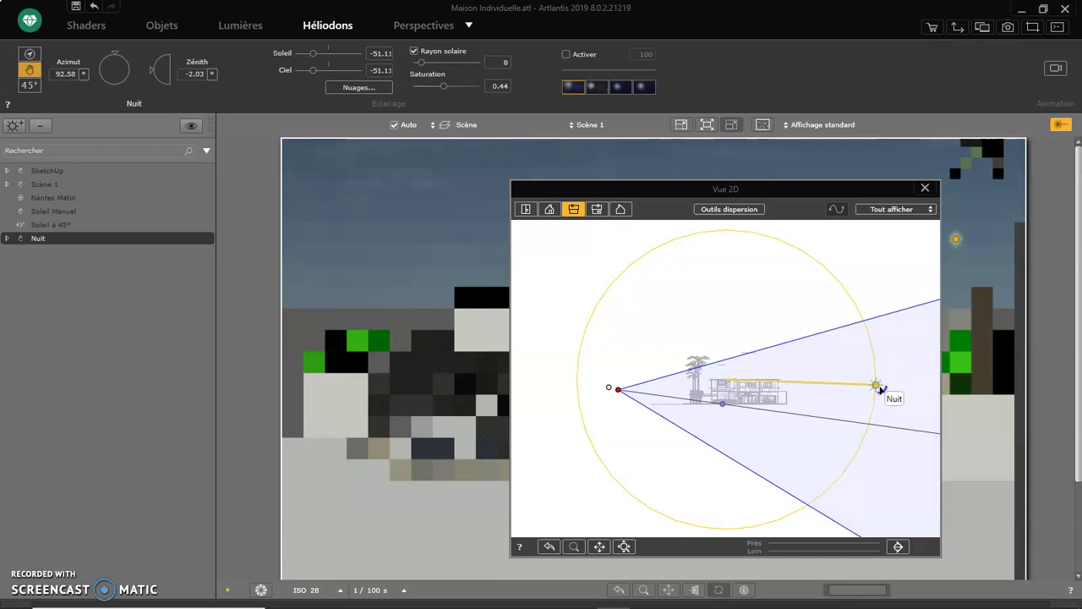
{"action": "mouse_move", "coordinate": [802, 190]}
{"action": "left_mouse_down"}
{"action": "mouse_move", "coordinate": [420, 166]}
{"action": "mouse_move", "coordinate": [330, 136]}
{"action": "left_mouse_up"}
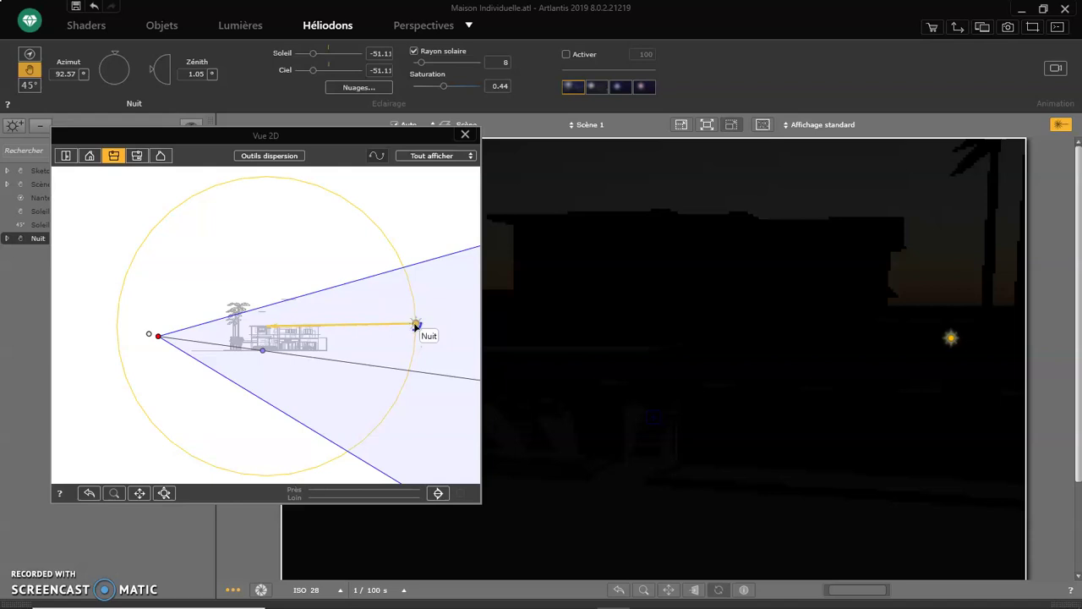
{"action": "left_click", "coordinate": [416, 327]}
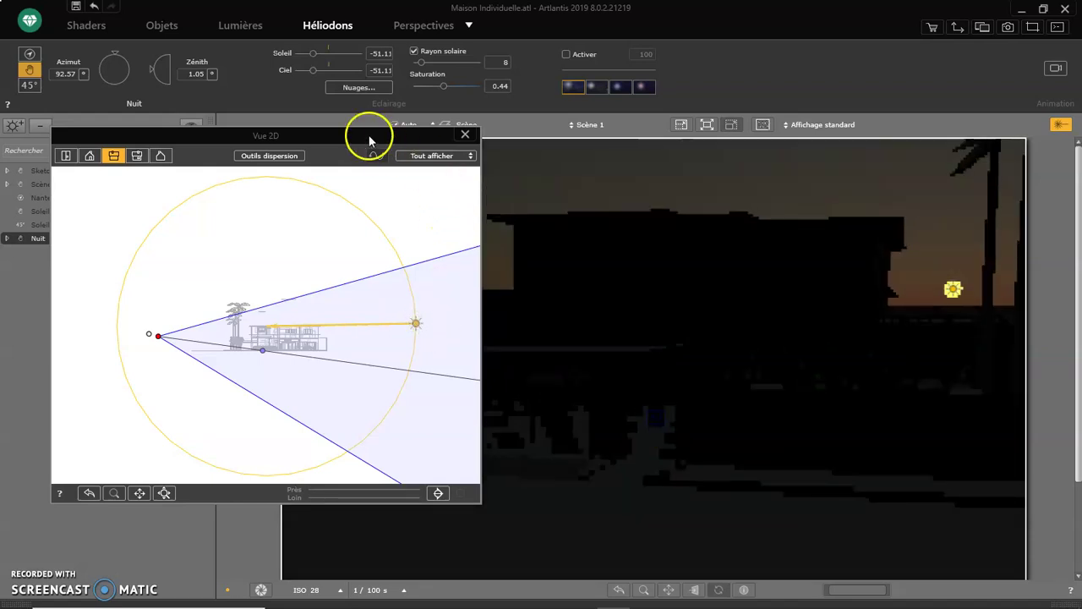
{"action": "left_click_drag", "start_coordinate": [369, 141], "coordinate": [343, 192]}
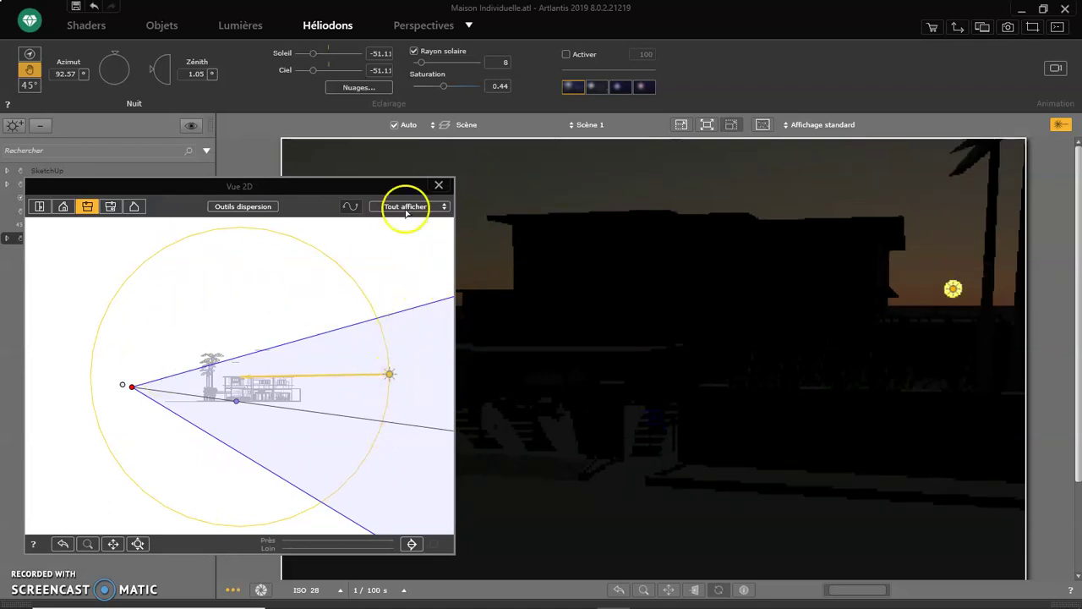
{"action": "left_click_drag", "start_coordinate": [391, 184], "coordinate": [359, 167]}
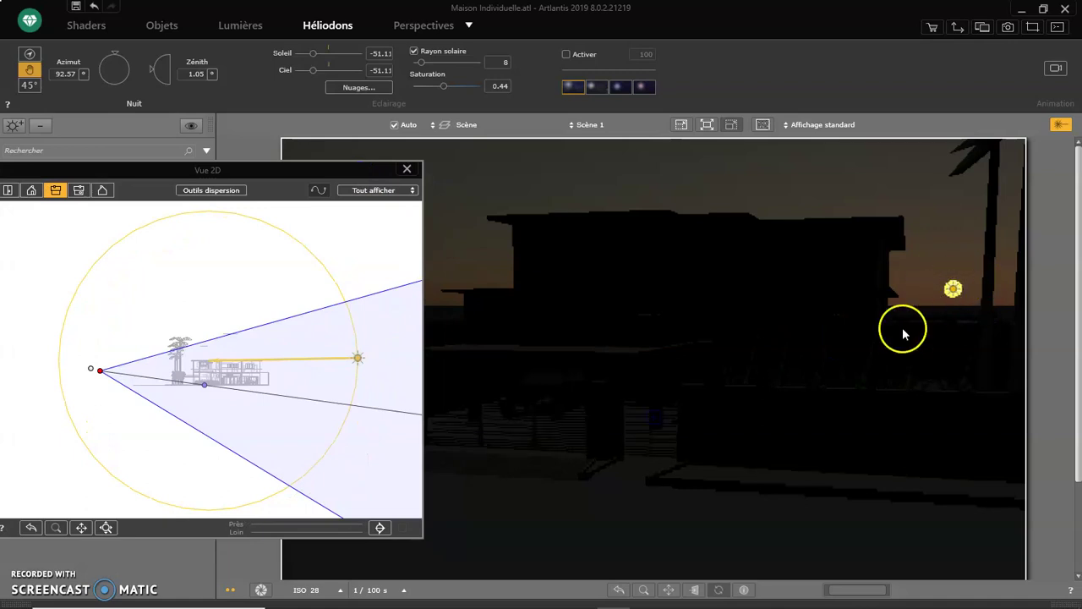
- Fine-tune the Nuit sun to azimuth -92.57, zenith -0.25, just below the horizon
{"action": "left_click_drag", "start_coordinate": [356, 360], "coordinate": [358, 372]}
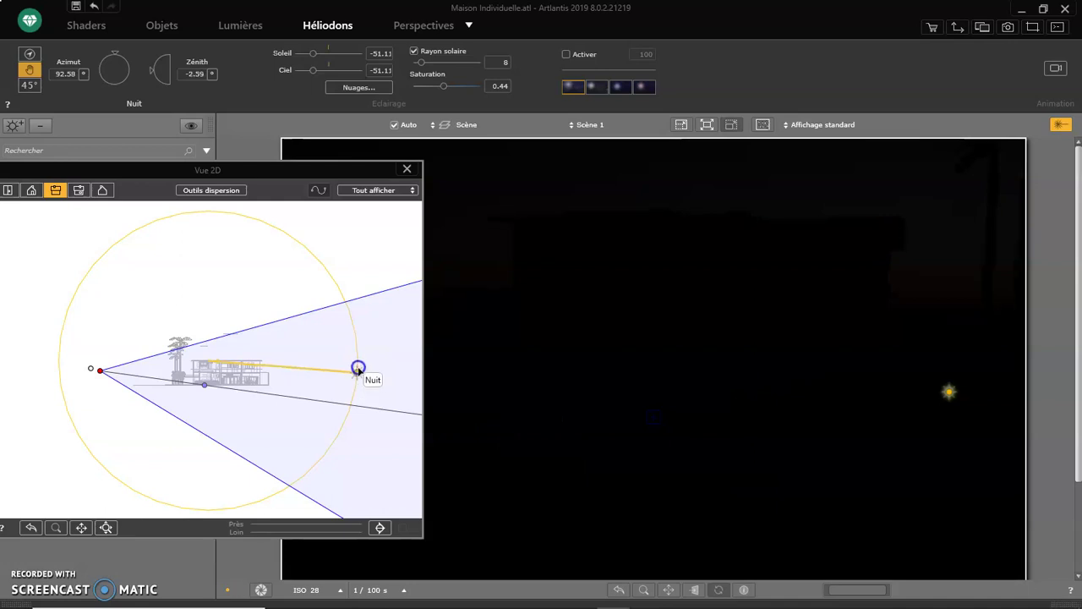
{"action": "left_click_drag", "start_coordinate": [358, 368], "coordinate": [359, 361]}
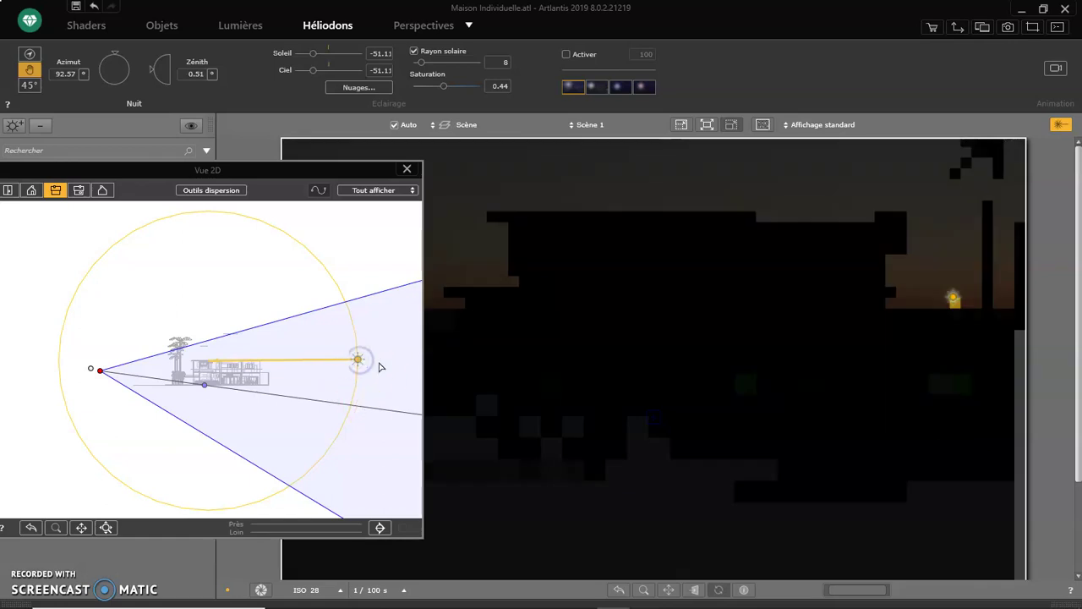
{"action": "mouse_move", "coordinate": [304, 170]}
{"action": "left_mouse_down"}
{"action": "mouse_move", "coordinate": [409, 149]}
{"action": "mouse_move", "coordinate": [306, 184]}
{"action": "mouse_move", "coordinate": [308, 161]}
{"action": "left_mouse_up"}
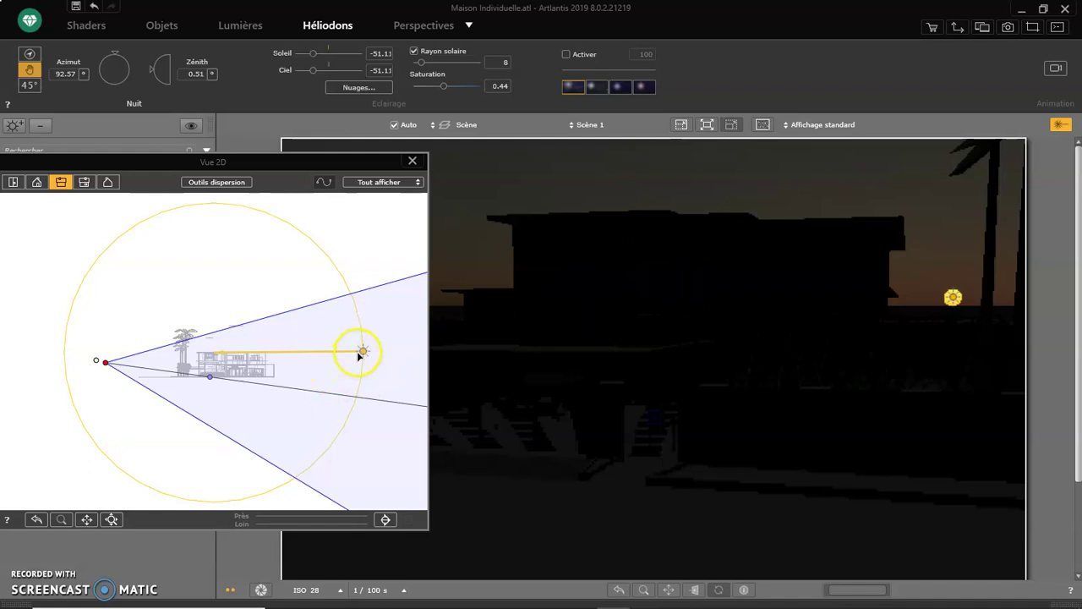
{"action": "mouse_move", "coordinate": [361, 350]}
{"action": "left_mouse_down"}
{"action": "mouse_move", "coordinate": [330, 257]}
{"action": "mouse_move", "coordinate": [254, 205]}
{"action": "mouse_move", "coordinate": [177, 210]}
{"action": "left_mouse_up"}
{"action": "left_click_drag", "start_coordinate": [113, 247], "coordinate": [75, 285]}
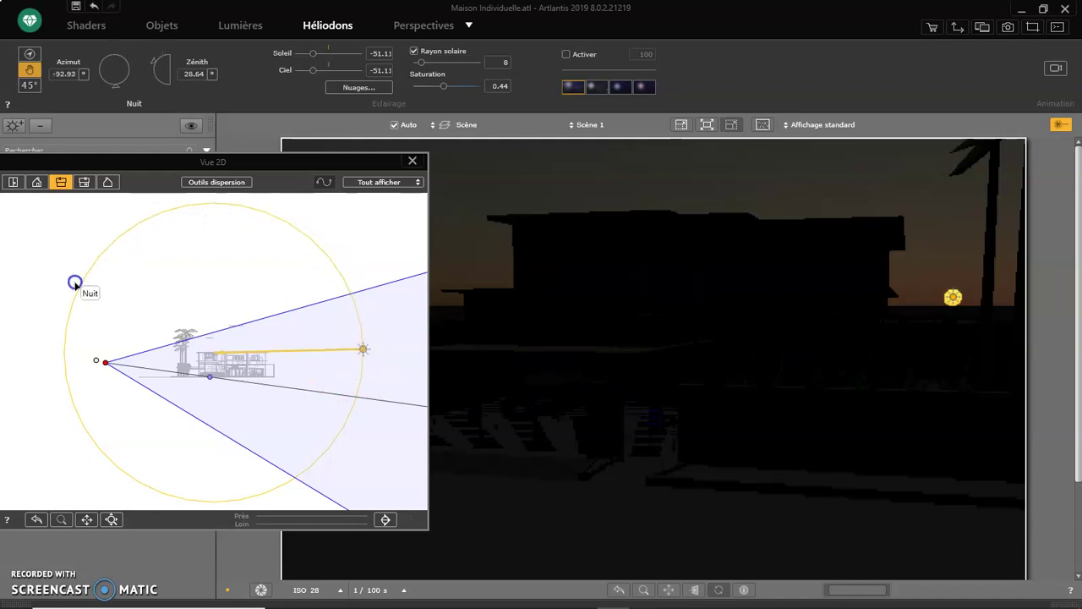
{"action": "left_click_drag", "start_coordinate": [64, 324], "coordinate": [67, 361]}
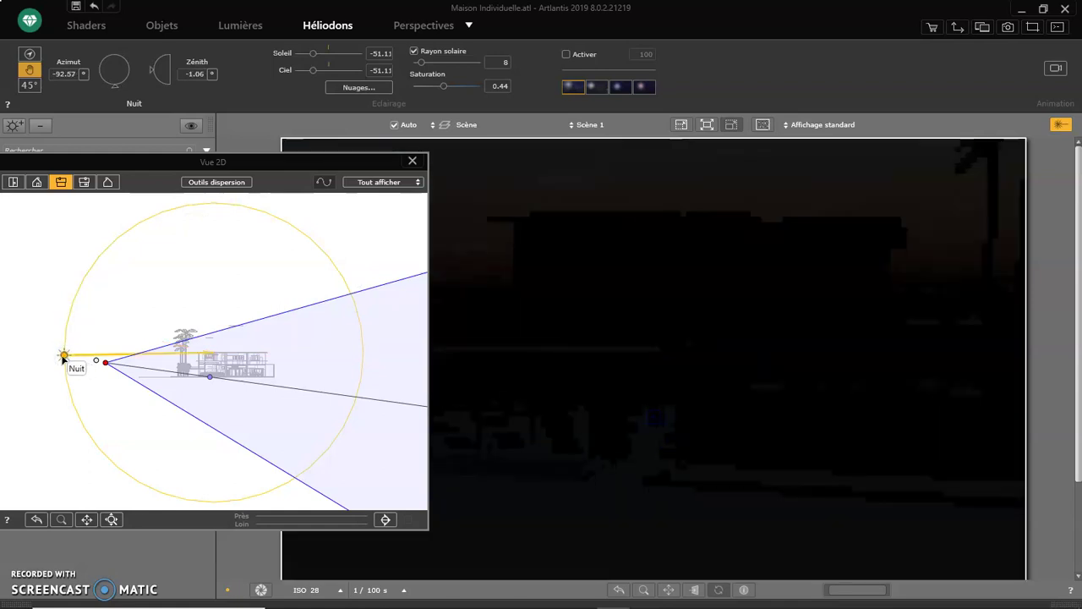
{"action": "left_click_drag", "start_coordinate": [61, 356], "coordinate": [62, 354]}
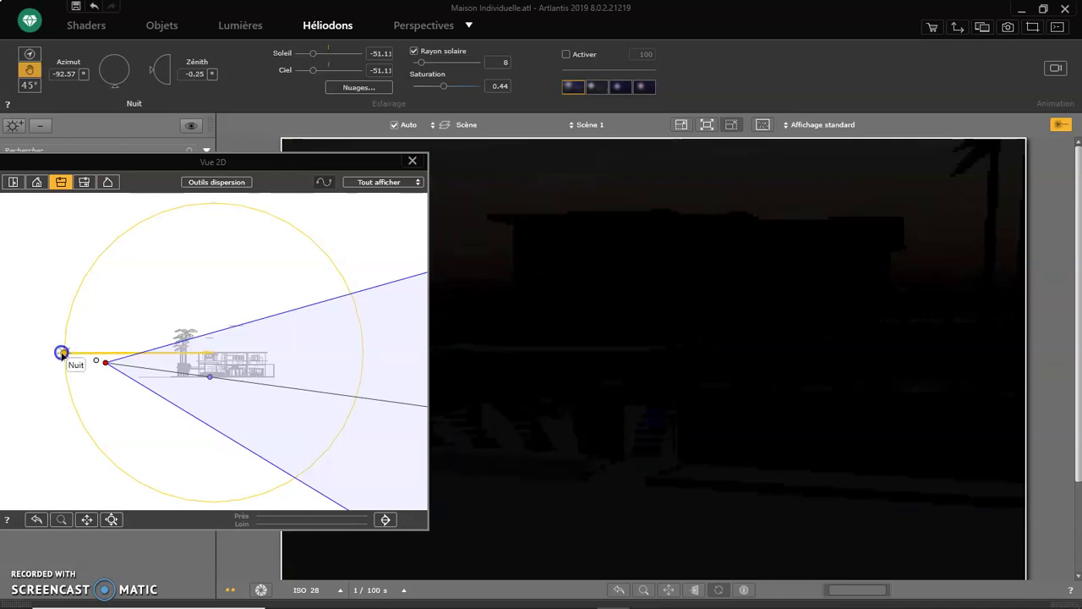
{"action": "mouse_move", "coordinate": [322, 162]}
{"action": "left_mouse_down"}
{"action": "mouse_move", "coordinate": [441, 260]}
{"action": "mouse_move", "coordinate": [371, 201]}
{"action": "left_mouse_up"}
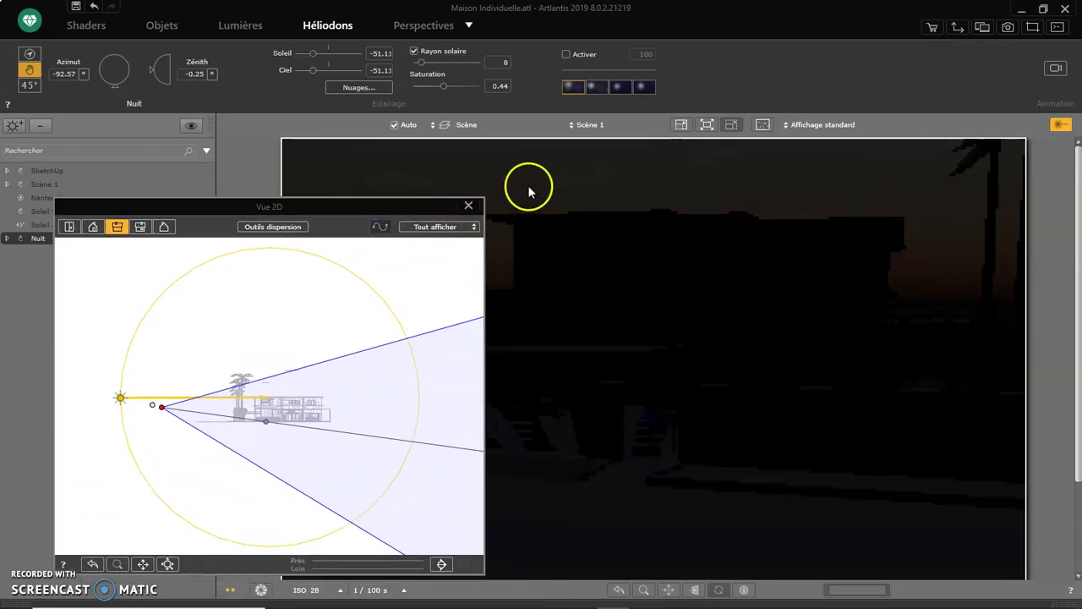
- Close Vue 2D and keep Nuit's cloud animation off at strength 1.00, direction 0.00
{"action": "left_click", "coordinate": [469, 206]}
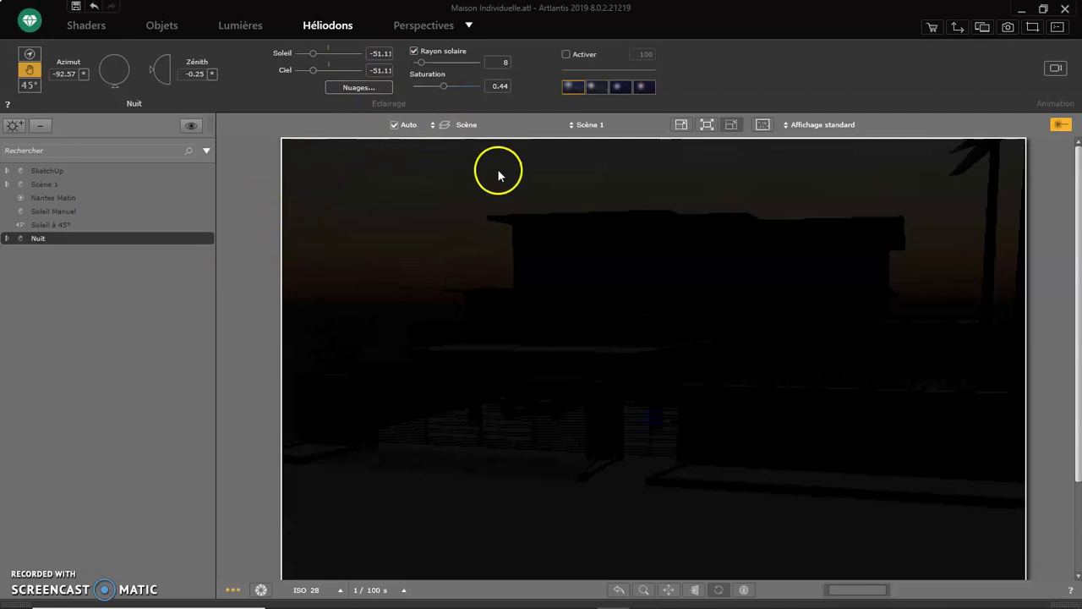
{"action": "left_click", "coordinate": [1056, 68]}
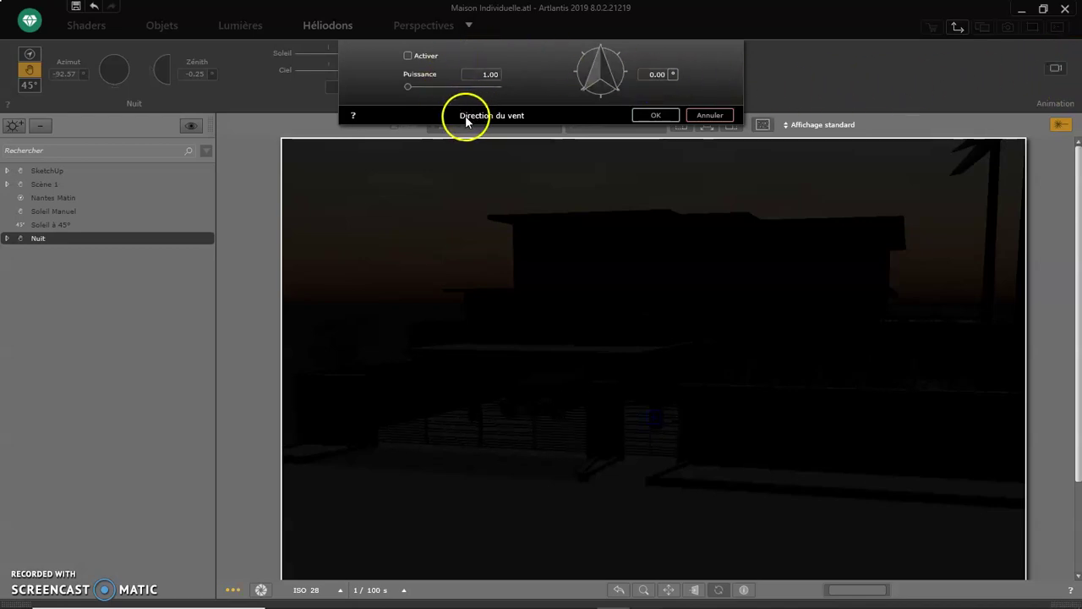
{"action": "left_click", "coordinate": [407, 56]}
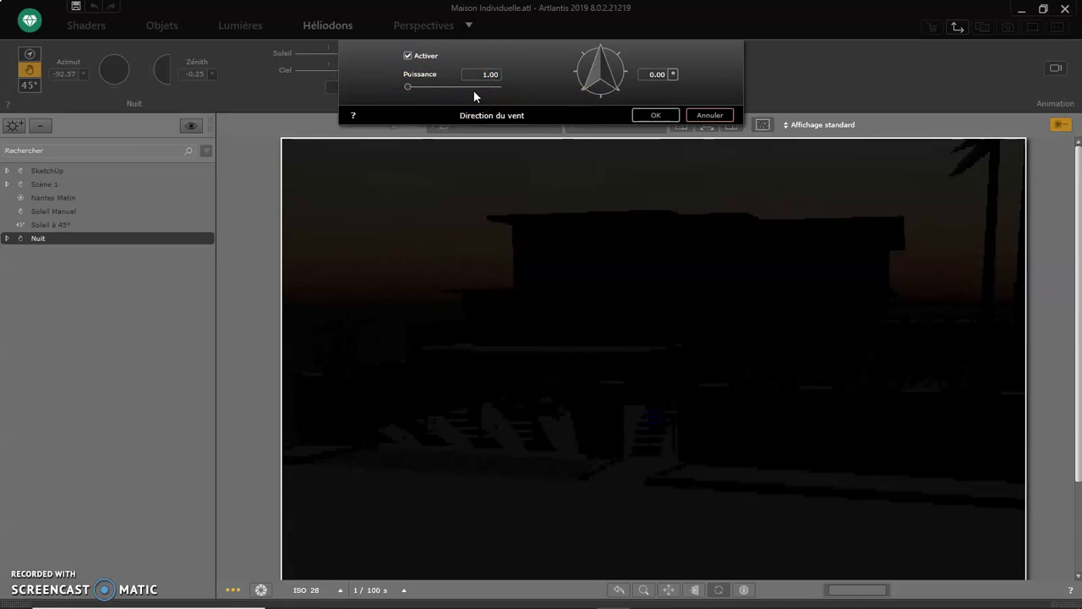
{"action": "left_click", "coordinate": [436, 58]}
{"action": "left_click", "coordinate": [407, 55]}
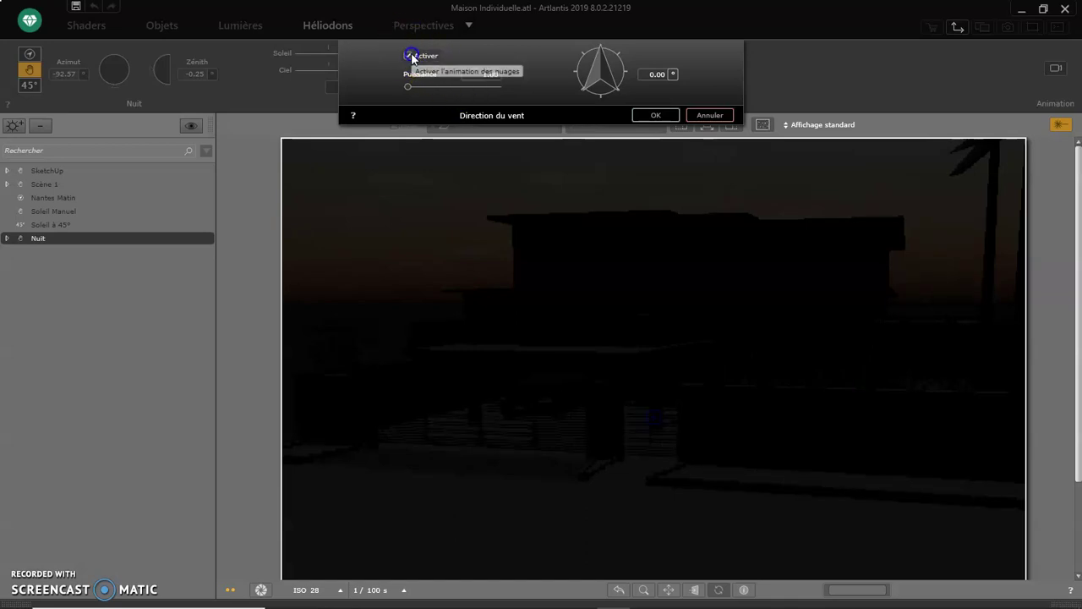
{"action": "left_click", "coordinate": [655, 116]}
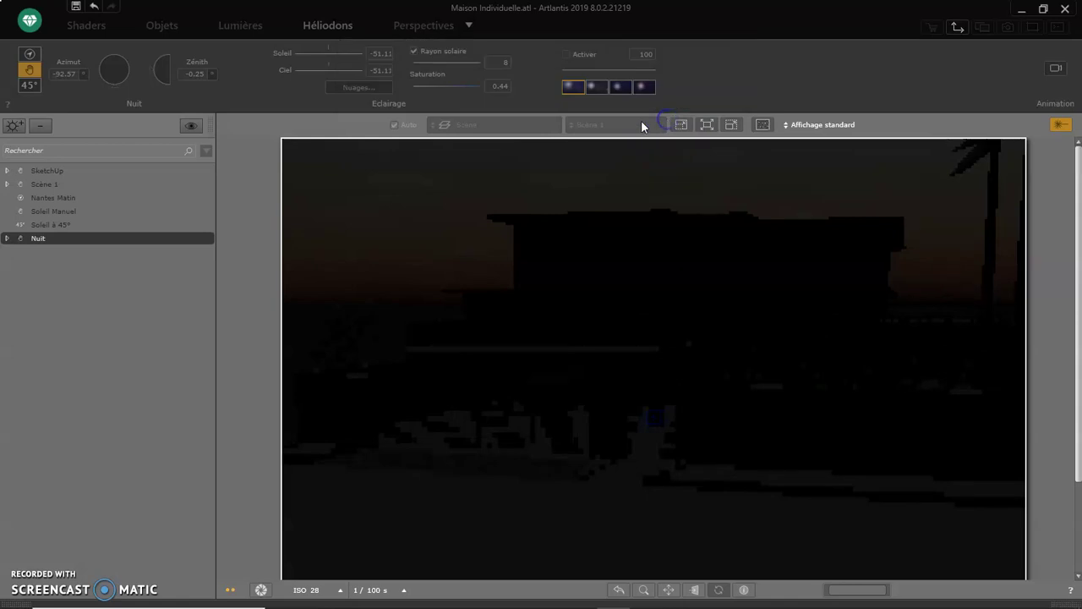
- In Perspectives, assign the Nantes Matin heliodon to the Vue extérieure côté rue view
{"action": "left_click", "coordinate": [422, 29]}
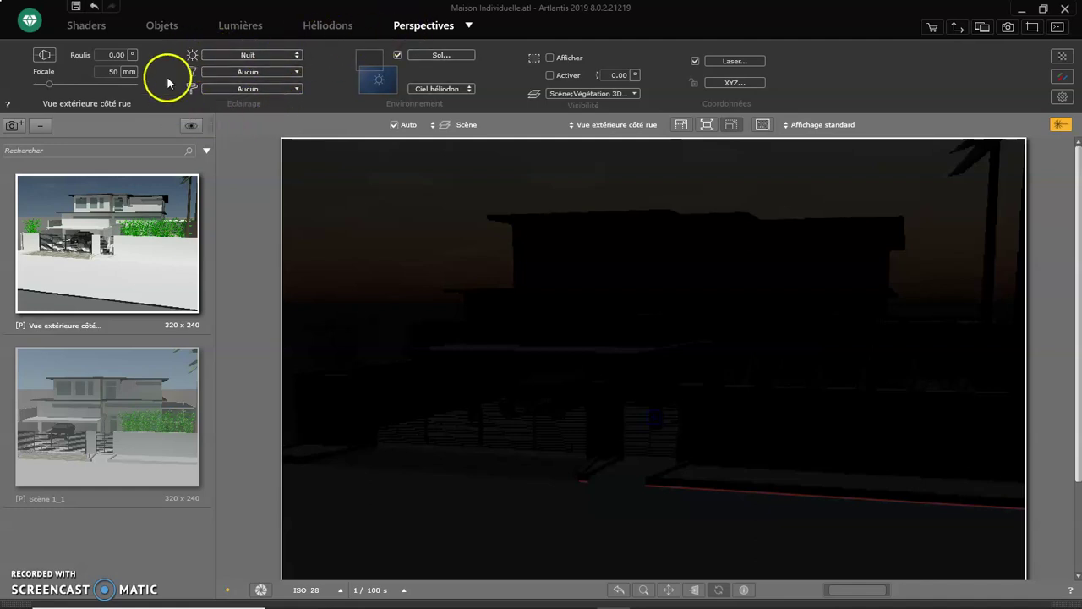
{"action": "left_click", "coordinate": [225, 52]}
{"action": "left_click", "coordinate": [240, 102]}
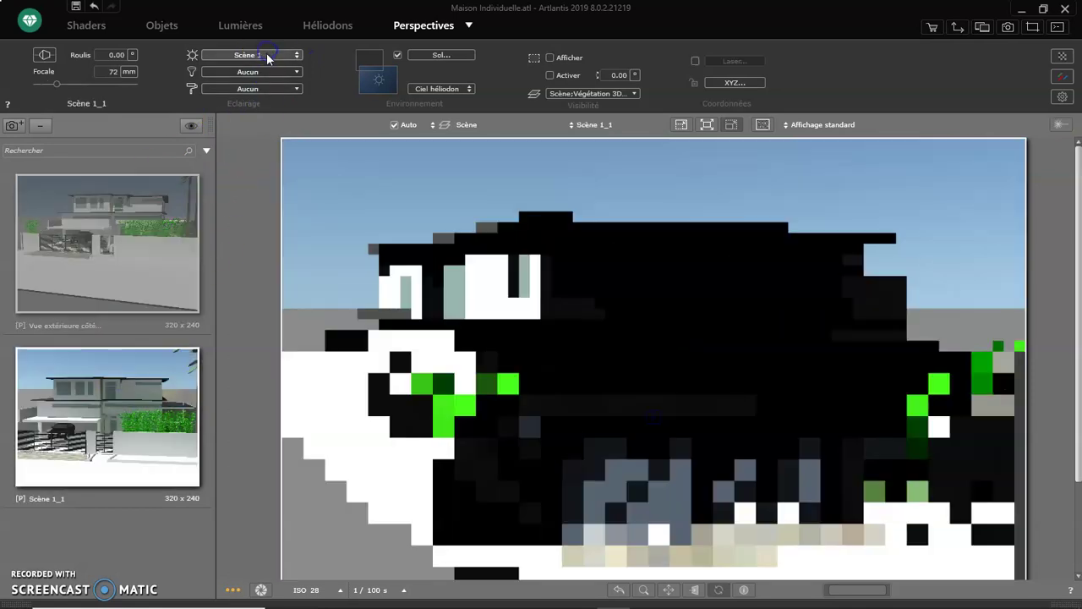
- Select the Scène 1_1 perspective and light it with the Soleil Manuel heliodon
{"action": "left_click", "coordinate": [266, 55]}
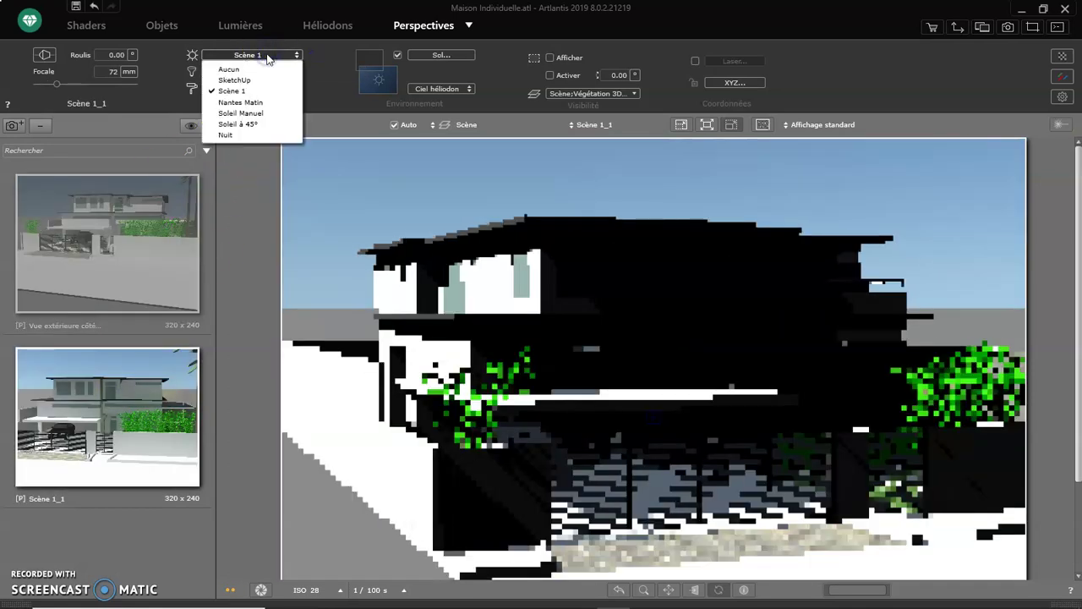
{"action": "left_click", "coordinate": [263, 113]}
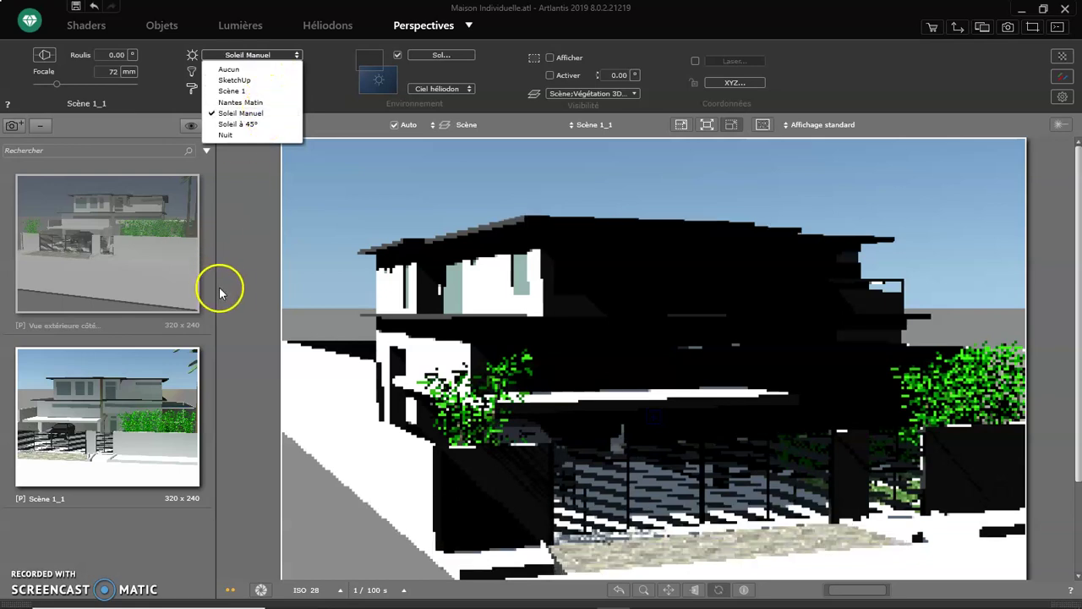
{"action": "left_click", "coordinate": [229, 290]}
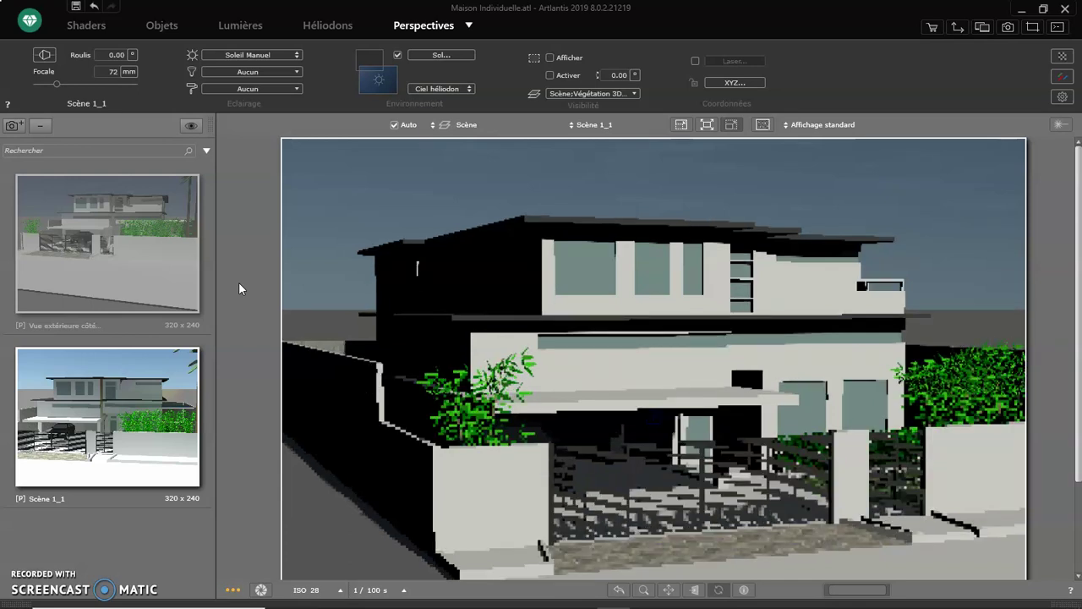
{"action": "left_click", "coordinate": [74, 514]}
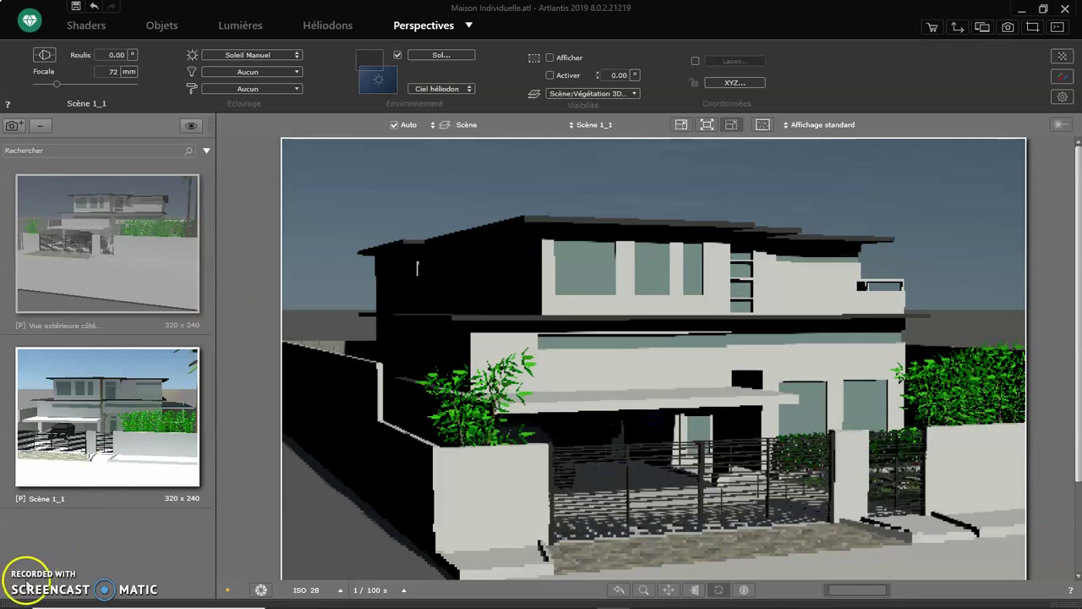